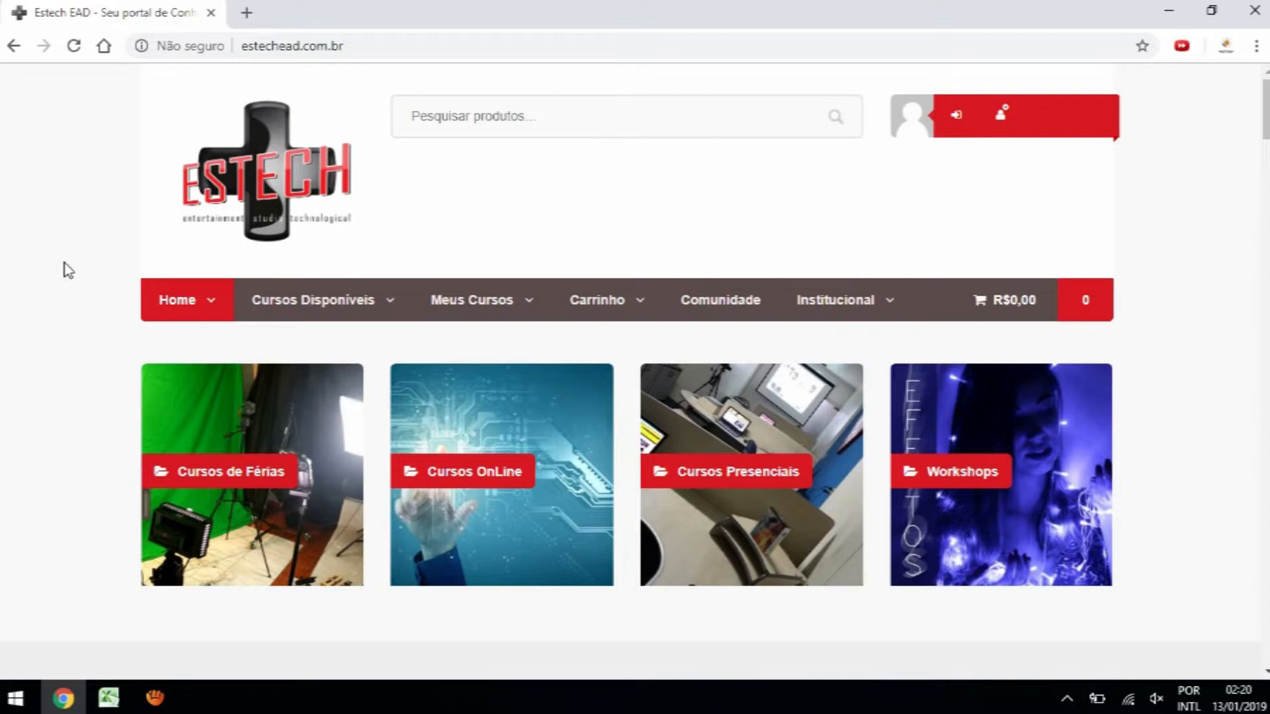
Step: Look through the course categories and promotional course listings on the Estech EAD home page
{"action": "scroll", "coordinate": [113, 188], "scroll_direction": "down", "scroll_amount": 1}
{"action": "scroll", "coordinate": [112, 190], "scroll_direction": "up", "scroll_amount": 1}
{"action": "scroll", "coordinate": [332, 79], "scroll_direction": "down", "scroll_amount": 2}
{"action": "scroll", "coordinate": [349, 119], "scroll_direction": "up", "scroll_amount": 2}
{"action": "scroll", "coordinate": [635, 370], "scroll_direction": "down", "scroll_amount": 20}
{"action": "scroll", "coordinate": [635, 370], "scroll_direction": "down", "scroll_amount": 6}
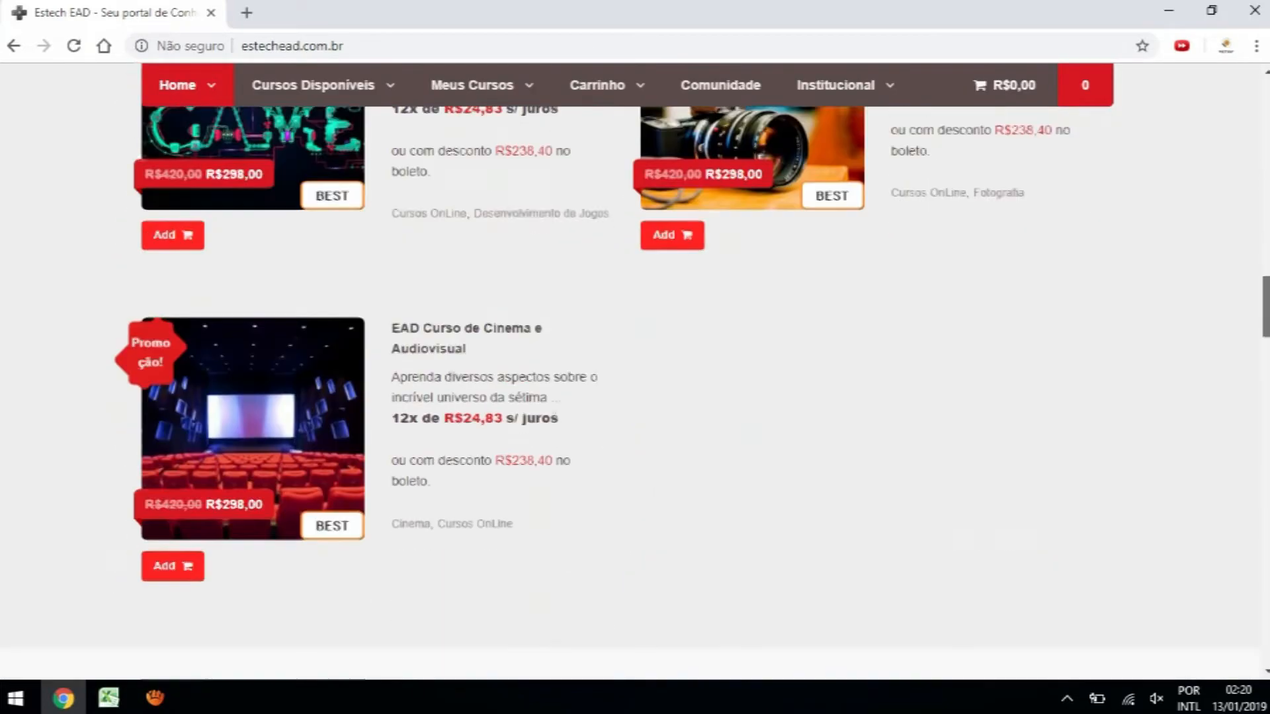
{"action": "scroll", "coordinate": [635, 370], "scroll_direction": "up", "scroll_amount": 5}
{"action": "scroll", "coordinate": [634, 370], "scroll_direction": "down", "scroll_amount": 15}
{"action": "scroll", "coordinate": [1265, 426], "scroll_direction": "down", "scroll_amount": 10}
{"action": "scroll", "coordinate": [1264, 462], "scroll_direction": "up", "scroll_amount": 20}
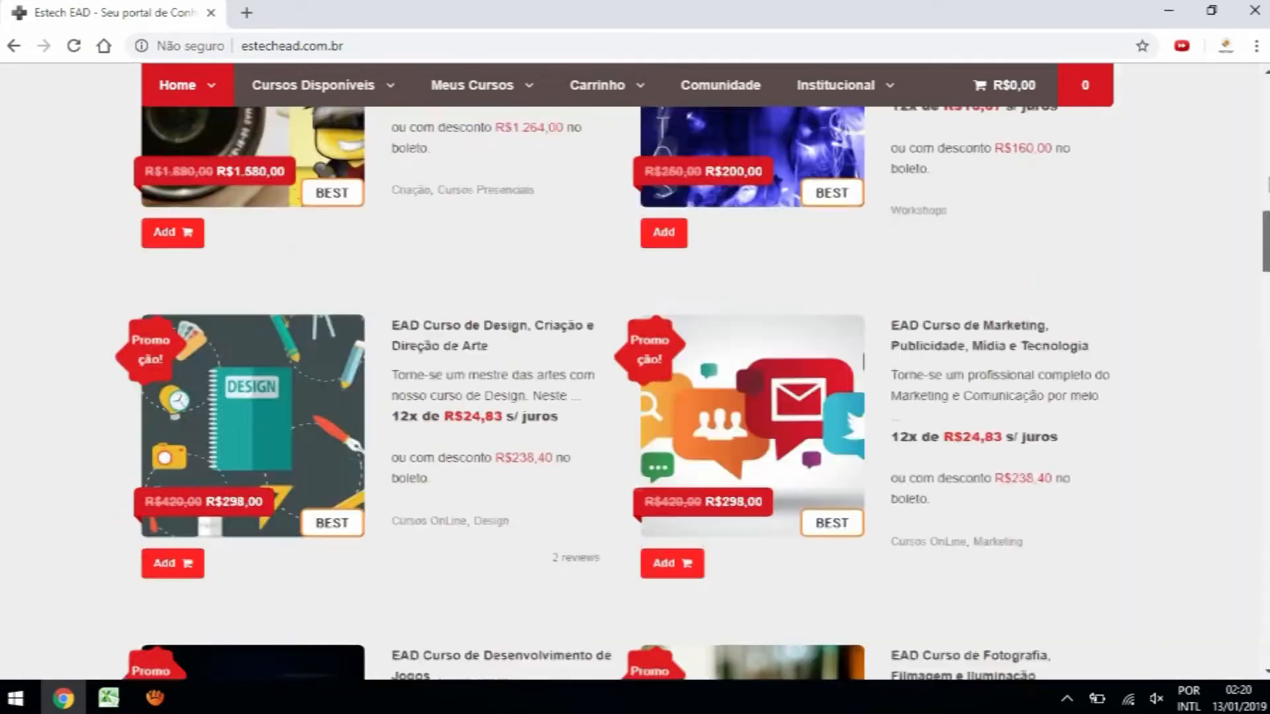
{"action": "scroll", "coordinate": [699, 122], "scroll_direction": "up", "scroll_amount": 20}
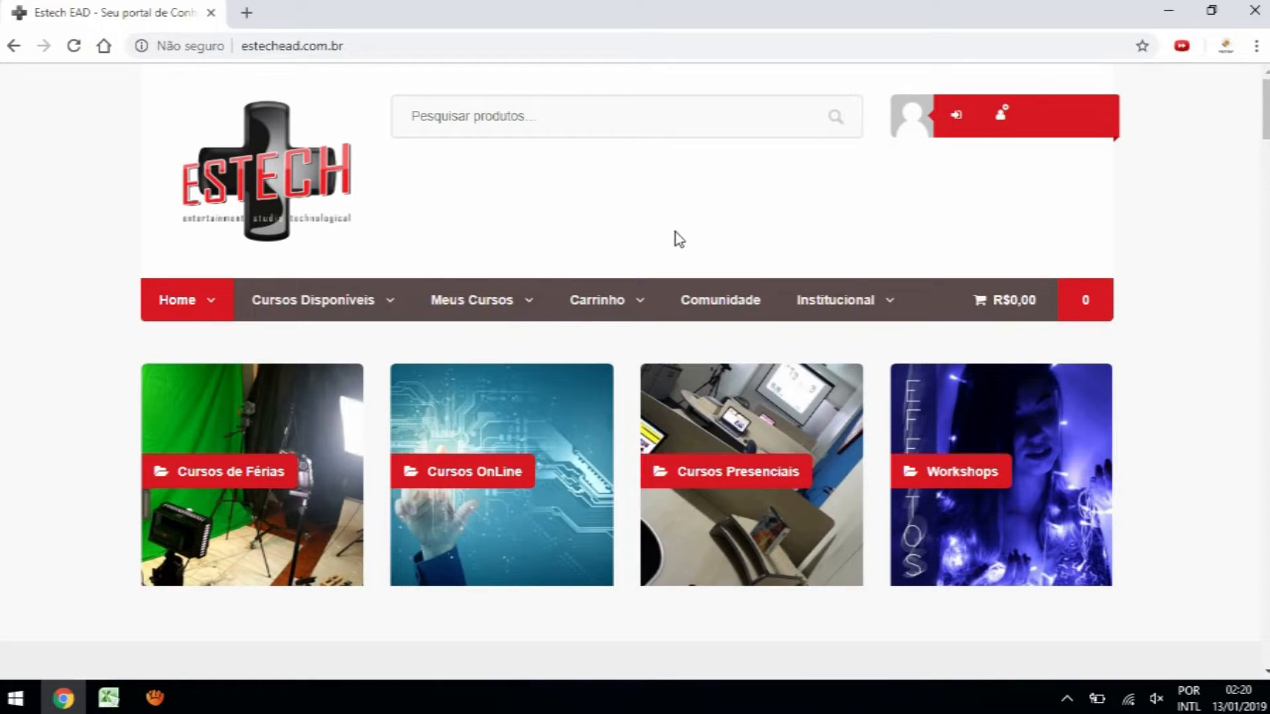
{"action": "scroll", "coordinate": [681, 238], "scroll_direction": "down", "scroll_amount": 6}
{"action": "scroll", "coordinate": [680, 246], "scroll_direction": "up", "scroll_amount": 7}
Step: Switch to Excel and bring up the equipment price table on sheet Plan1 of the Pasta1 workbook
{"action": "left_click", "coordinate": [106, 696]}
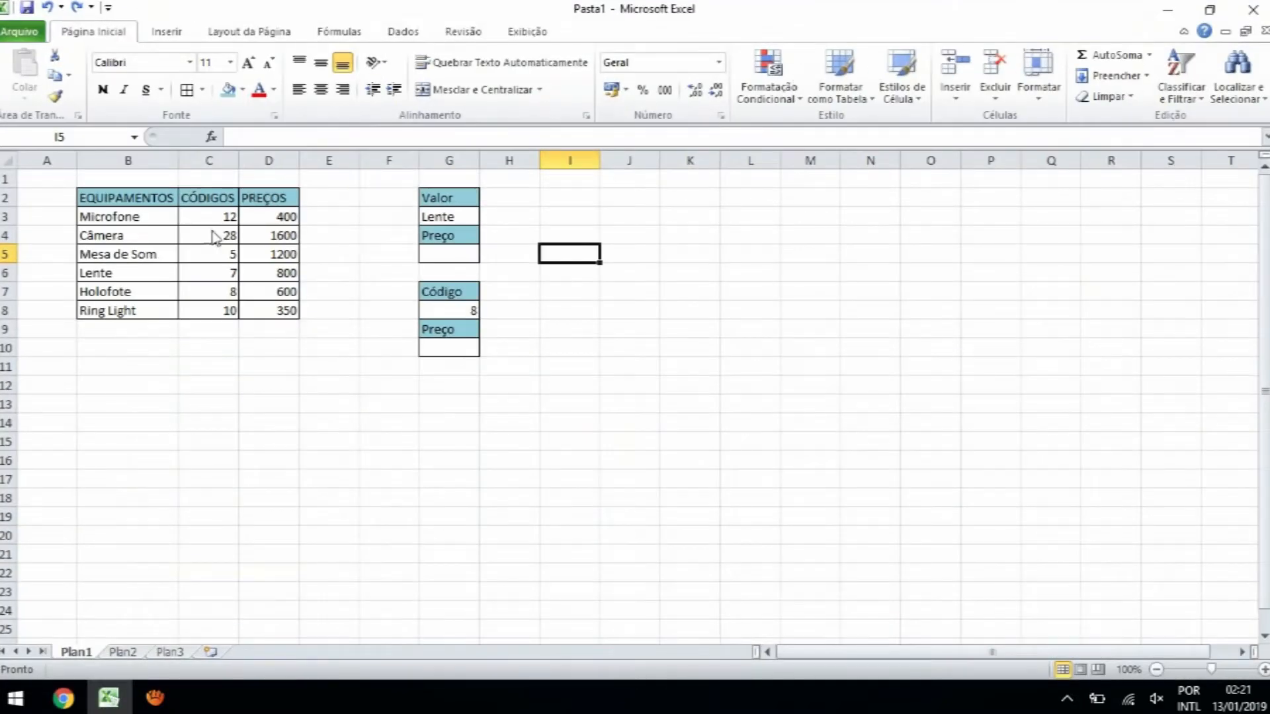
{"action": "left_click", "coordinate": [213, 237]}
{"action": "left_click", "coordinate": [321, 178]}
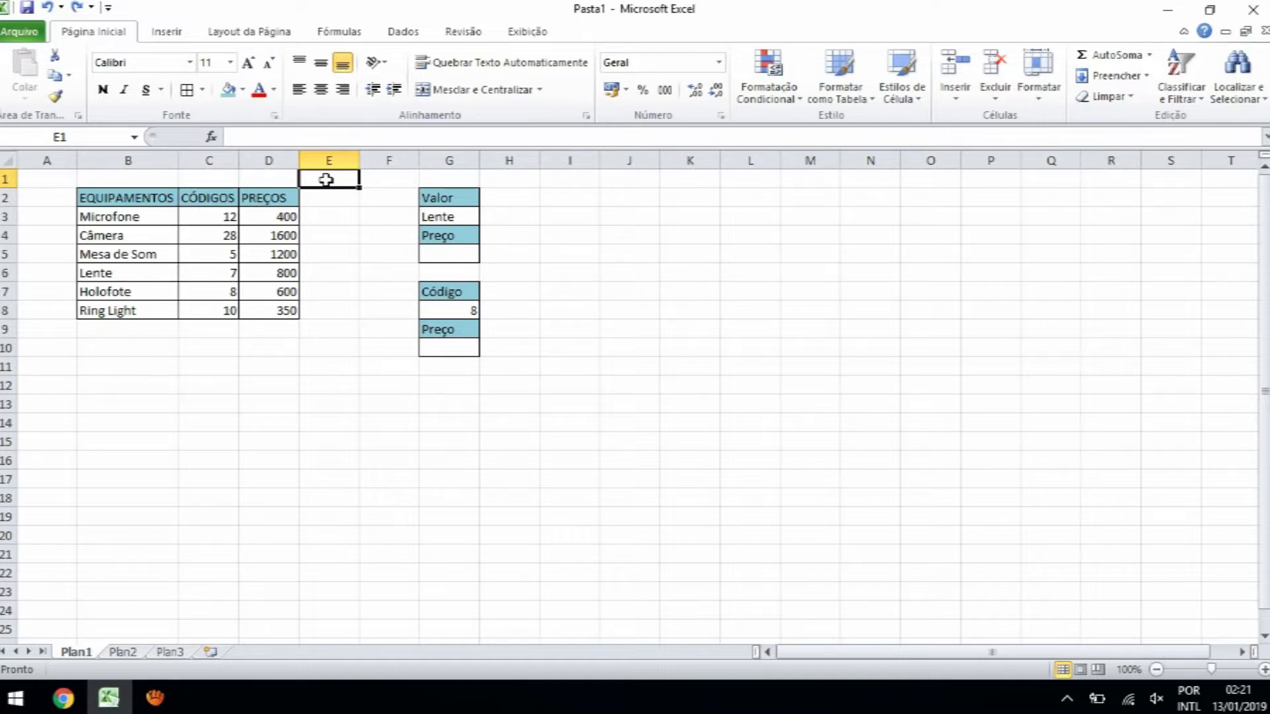
{"action": "left_click", "coordinate": [148, 196]}
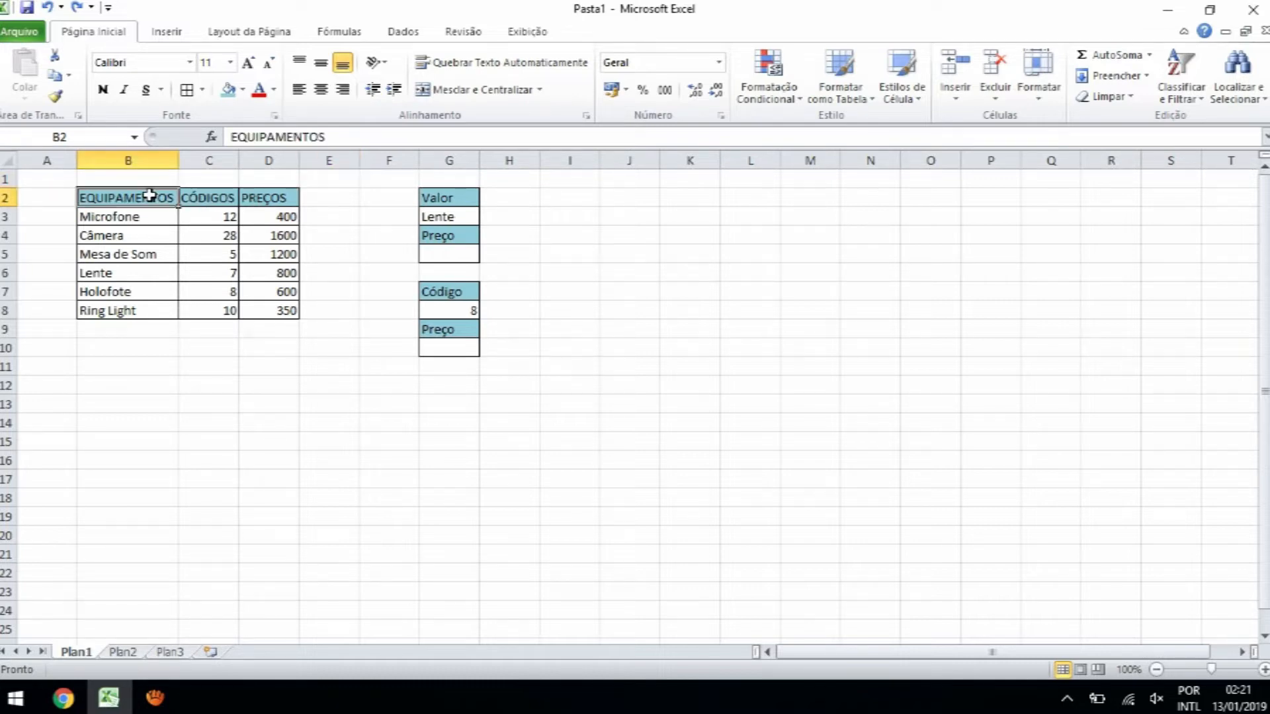
{"action": "left_click", "coordinate": [374, 233]}
{"action": "left_click", "coordinate": [65, 176]}
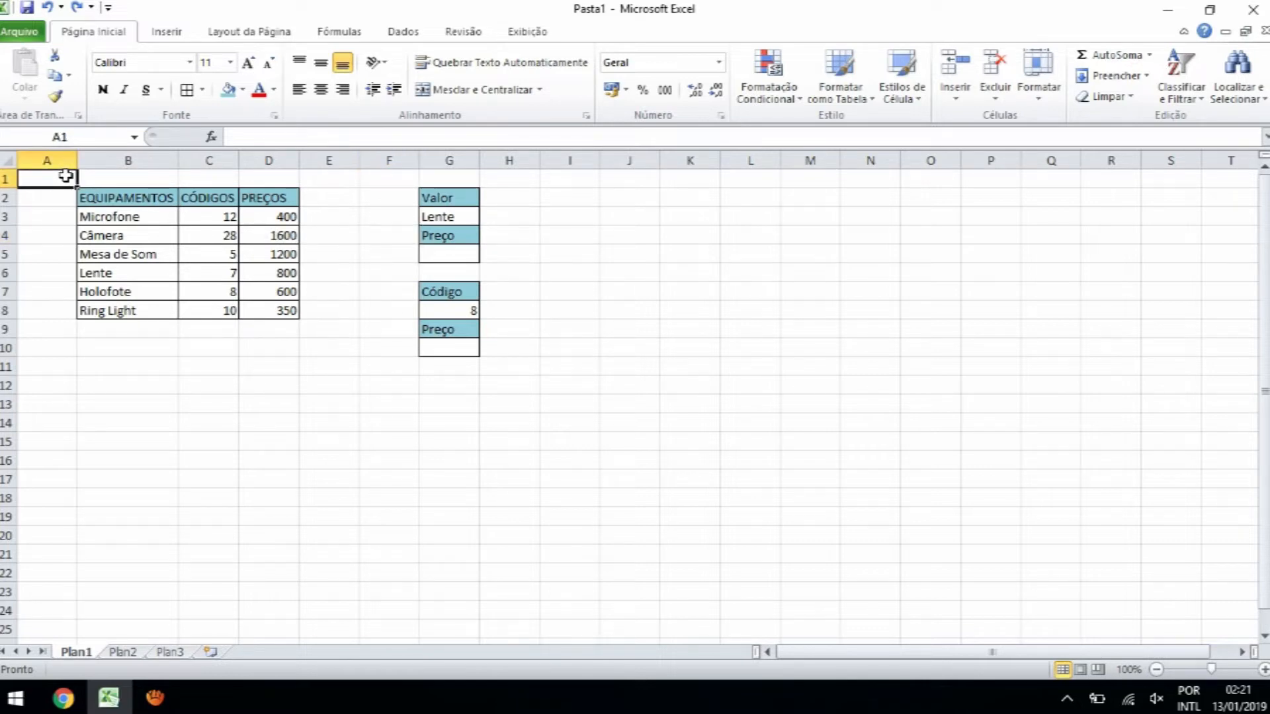
Step: Examine the EQUIPAMENTOS, CÓDIGOS and PREÇOS columns of the table and how its data is arranged vertically
{"action": "left_click_drag", "start_coordinate": [103, 198], "coordinate": [104, 420]}
{"action": "left_click", "coordinate": [256, 366]}
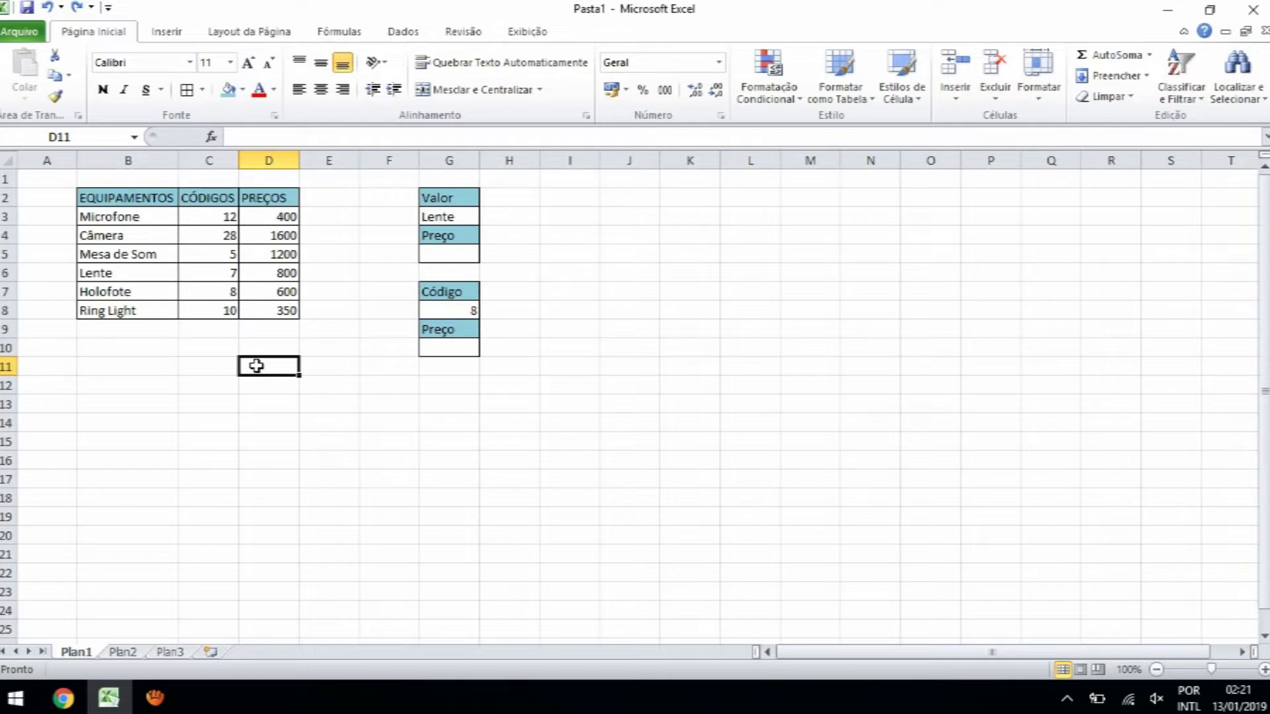
{"action": "left_click_drag", "start_coordinate": [278, 197], "coordinate": [291, 432]}
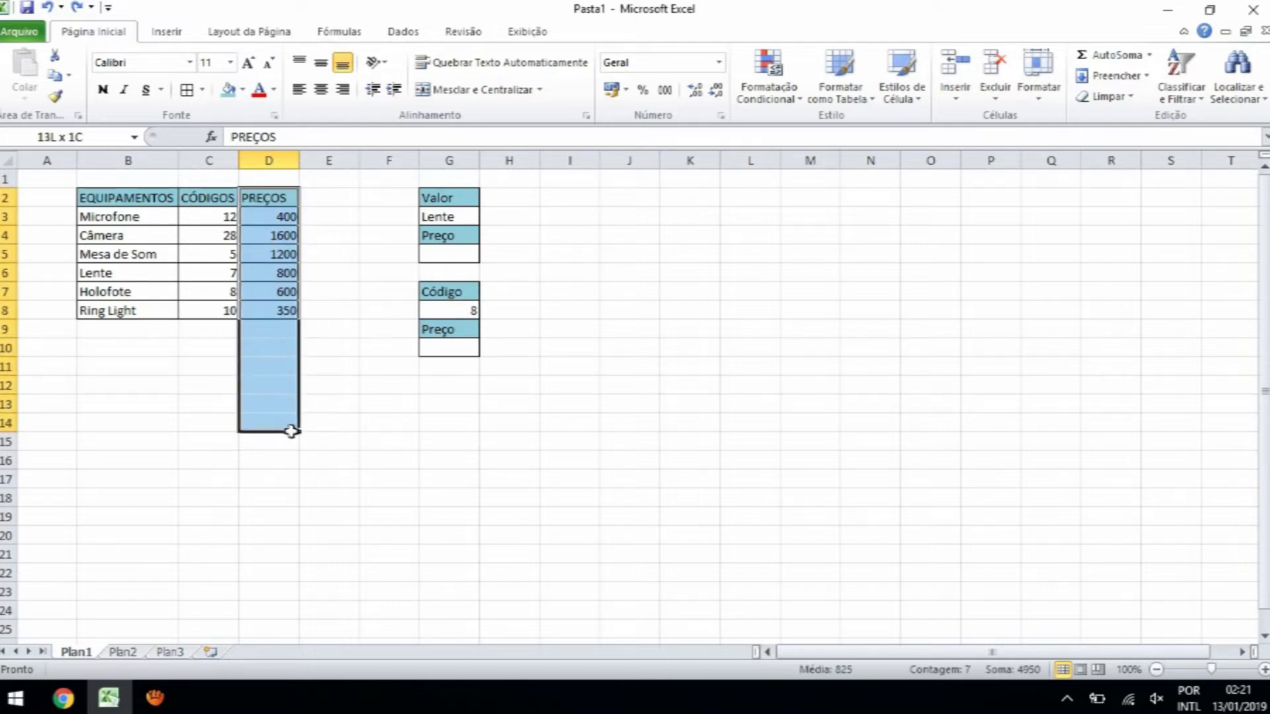
{"action": "left_click_drag", "start_coordinate": [127, 198], "coordinate": [154, 477]}
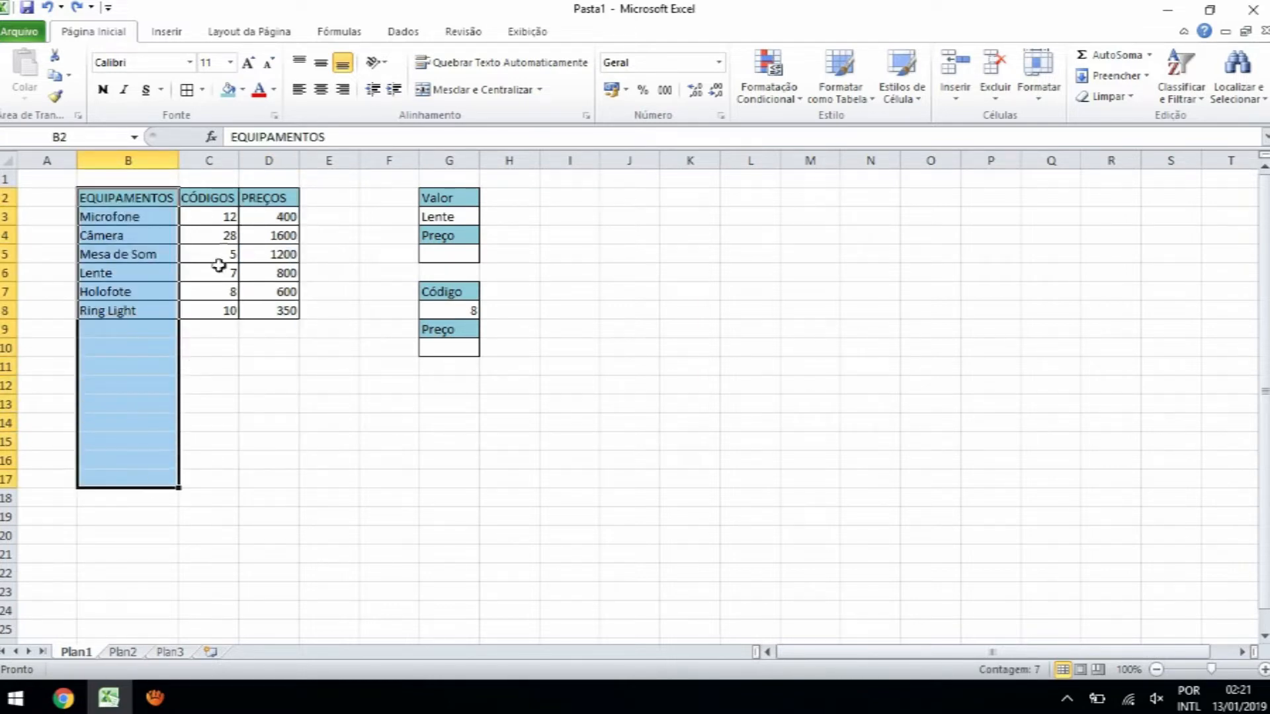
{"action": "left_click_drag", "start_coordinate": [228, 197], "coordinate": [232, 454]}
{"action": "left_click_drag", "start_coordinate": [40, 382], "coordinate": [799, 447]}
{"action": "left_click", "coordinate": [145, 191]}
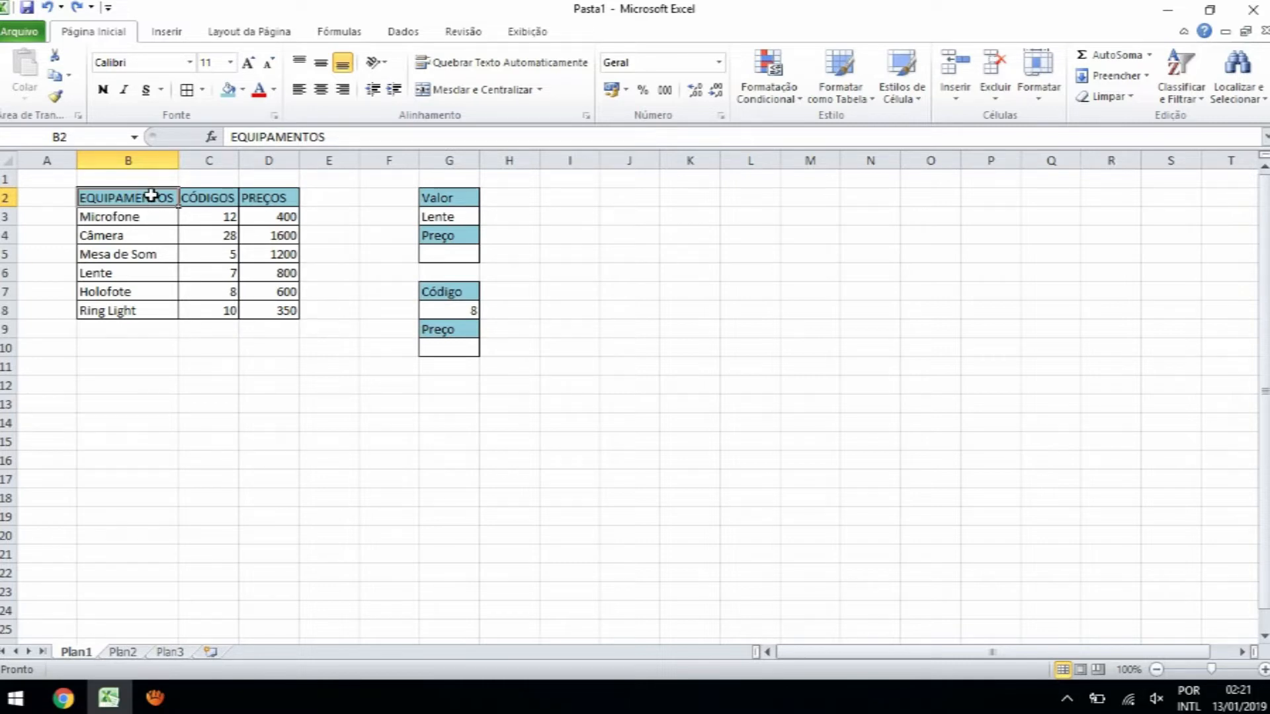
{"action": "left_click_drag", "start_coordinate": [152, 196], "coordinate": [139, 517]}
{"action": "left_click_drag", "start_coordinate": [208, 183], "coordinate": [213, 488]}
{"action": "left_click_drag", "start_coordinate": [264, 201], "coordinate": [286, 482]}
{"action": "left_click_drag", "start_coordinate": [105, 236], "coordinate": [589, 255]}
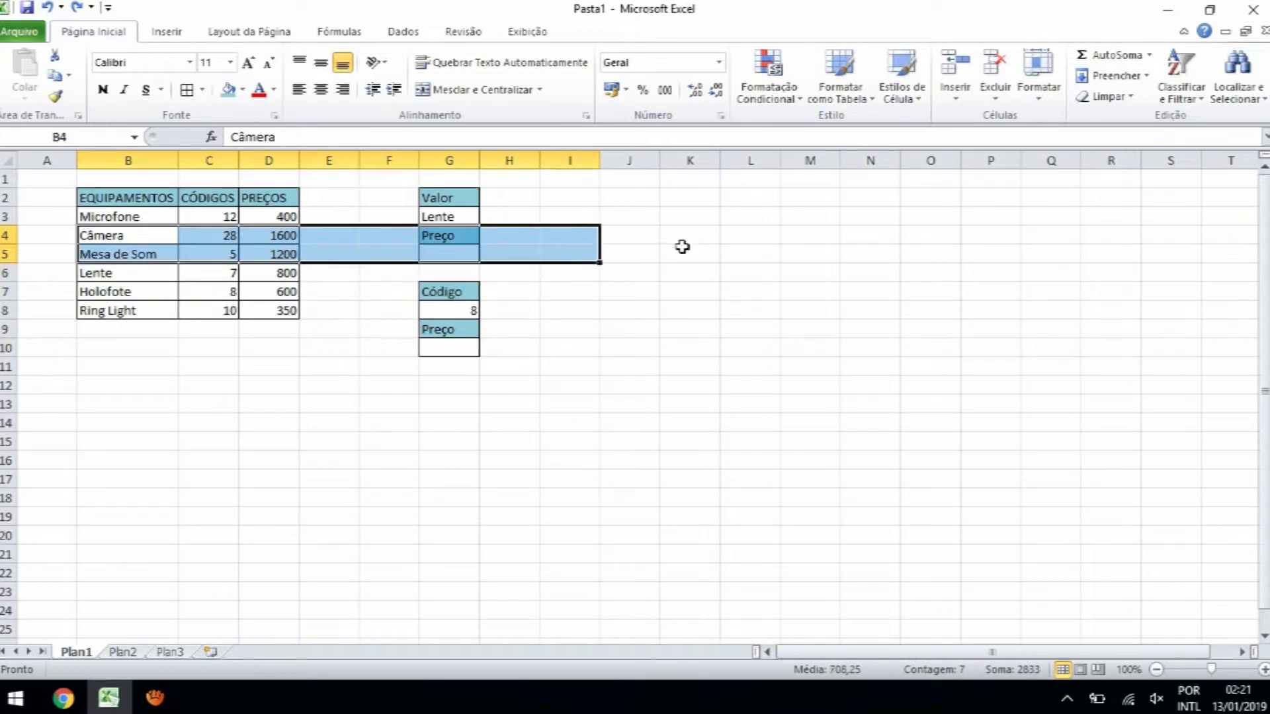
Step: Review the full equipment table from its header row down to the Ring Light row
{"action": "left_click", "coordinate": [682, 247]}
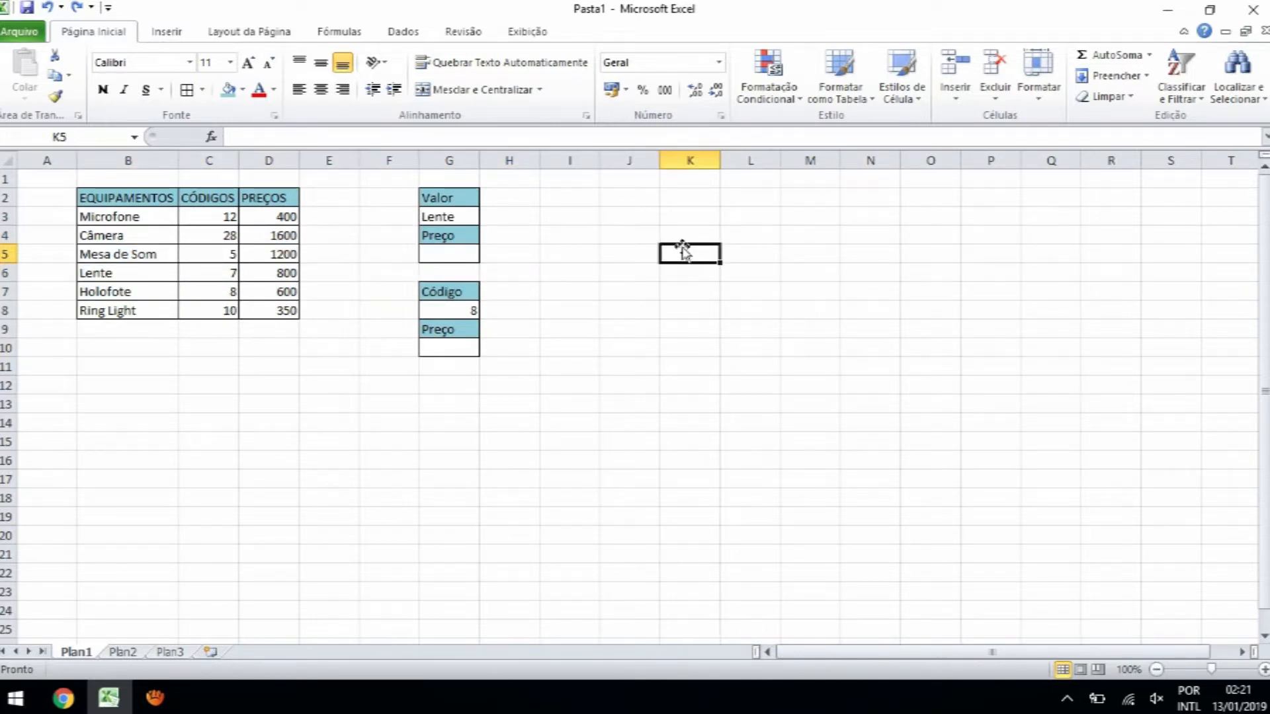
{"action": "left_click_drag", "start_coordinate": [134, 196], "coordinate": [265, 305]}
{"action": "left_click", "coordinate": [153, 225]}
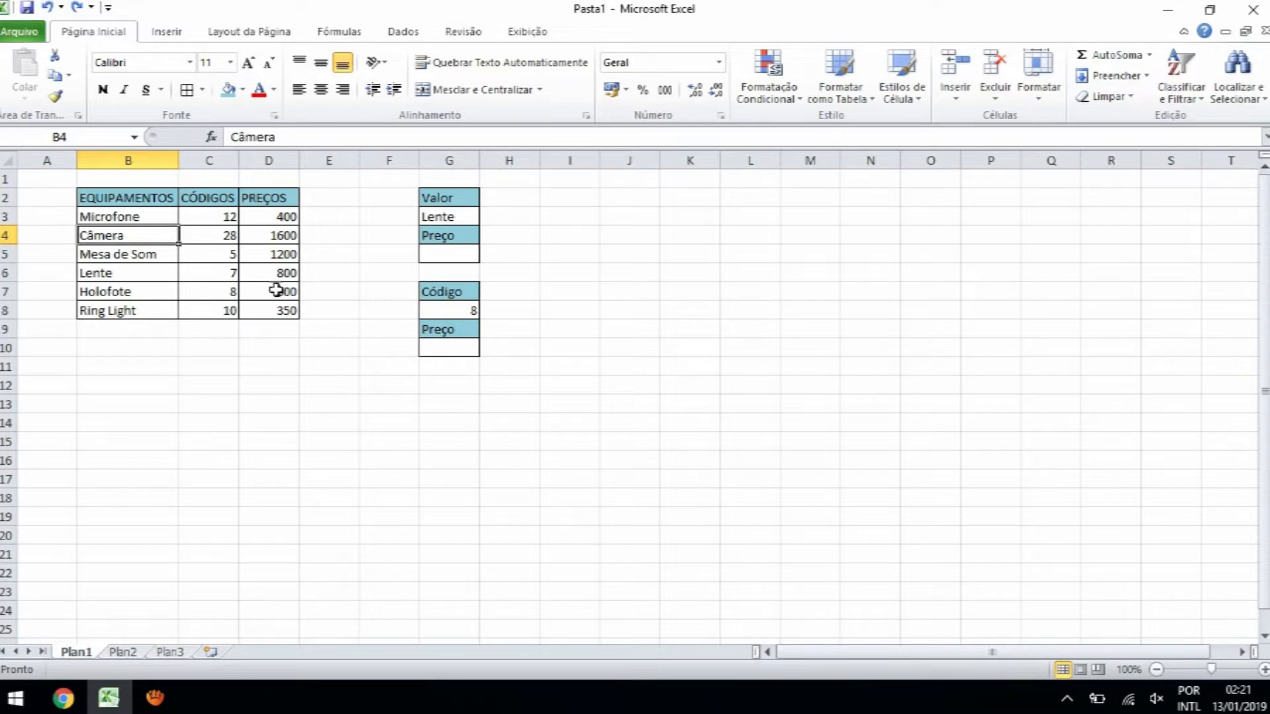
{"action": "left_click", "coordinate": [164, 213]}
{"action": "left_click", "coordinate": [130, 196]}
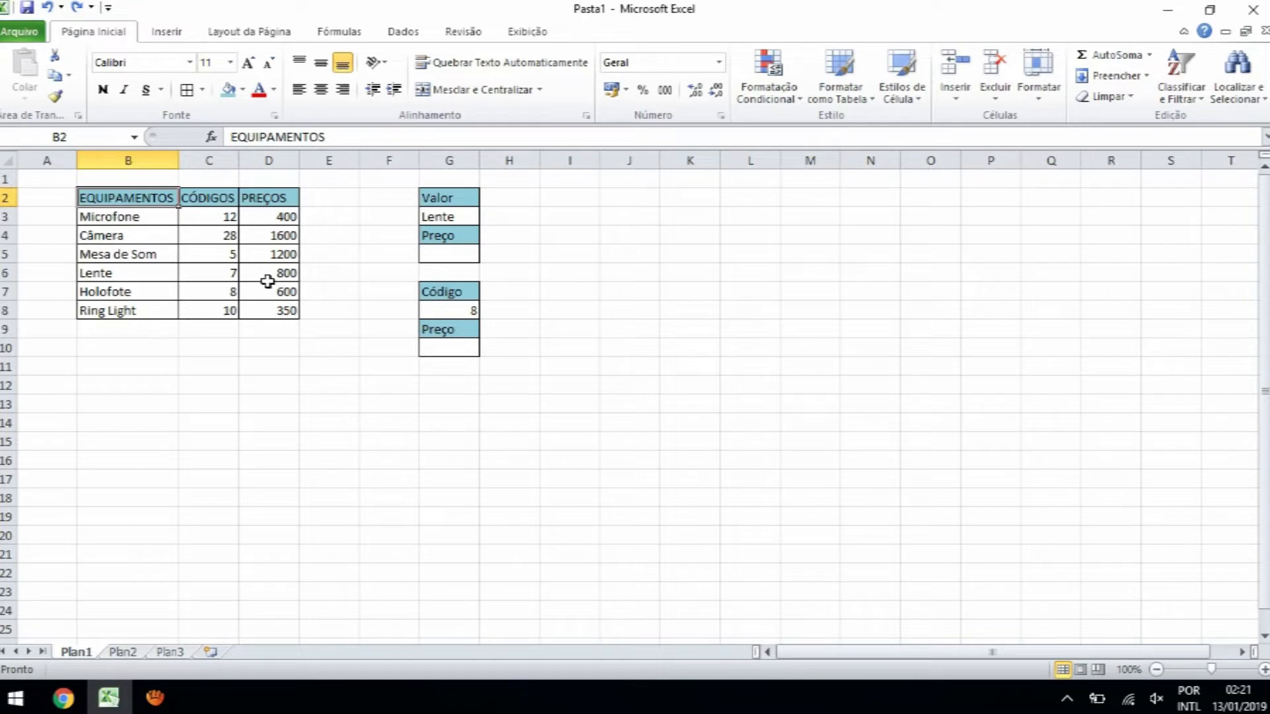
{"action": "left_click_drag", "start_coordinate": [137, 193], "coordinate": [278, 311]}
{"action": "left_click", "coordinate": [132, 216]}
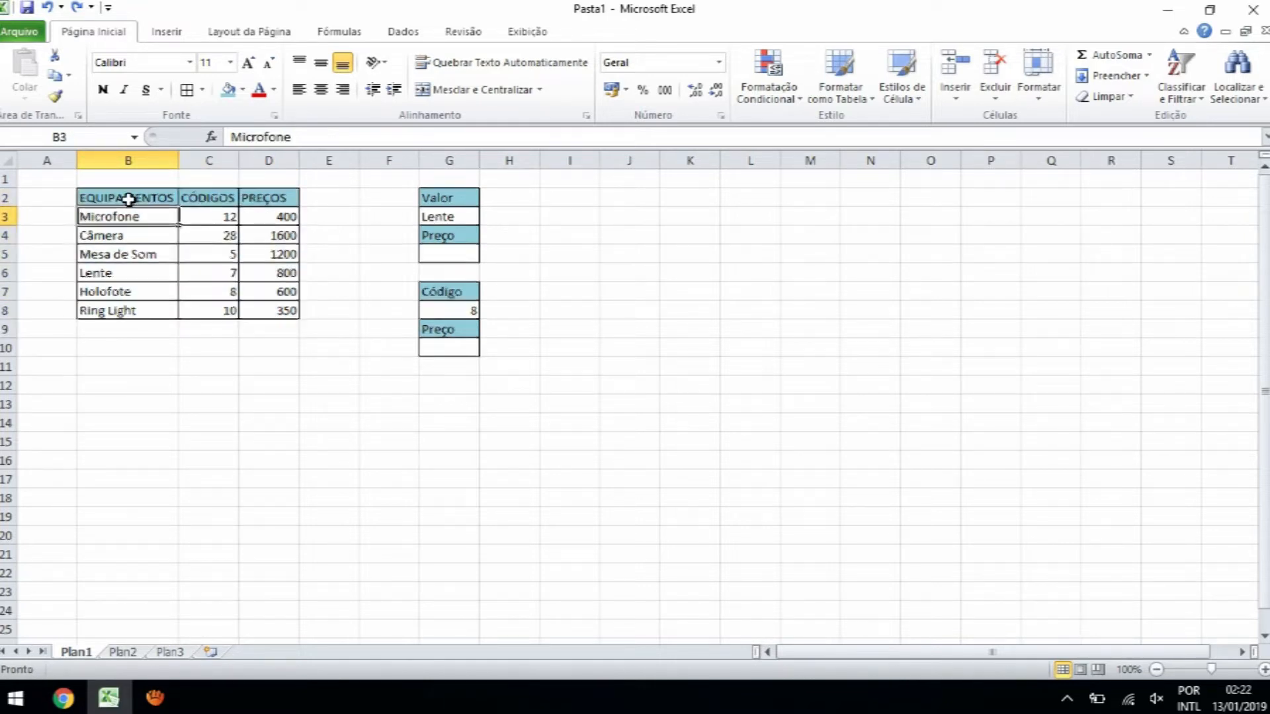
{"action": "scroll", "coordinate": [108, 363], "scroll_direction": "down", "scroll_amount": 20}
{"action": "scroll", "coordinate": [196, 400], "scroll_direction": "up", "scroll_amount": 20}
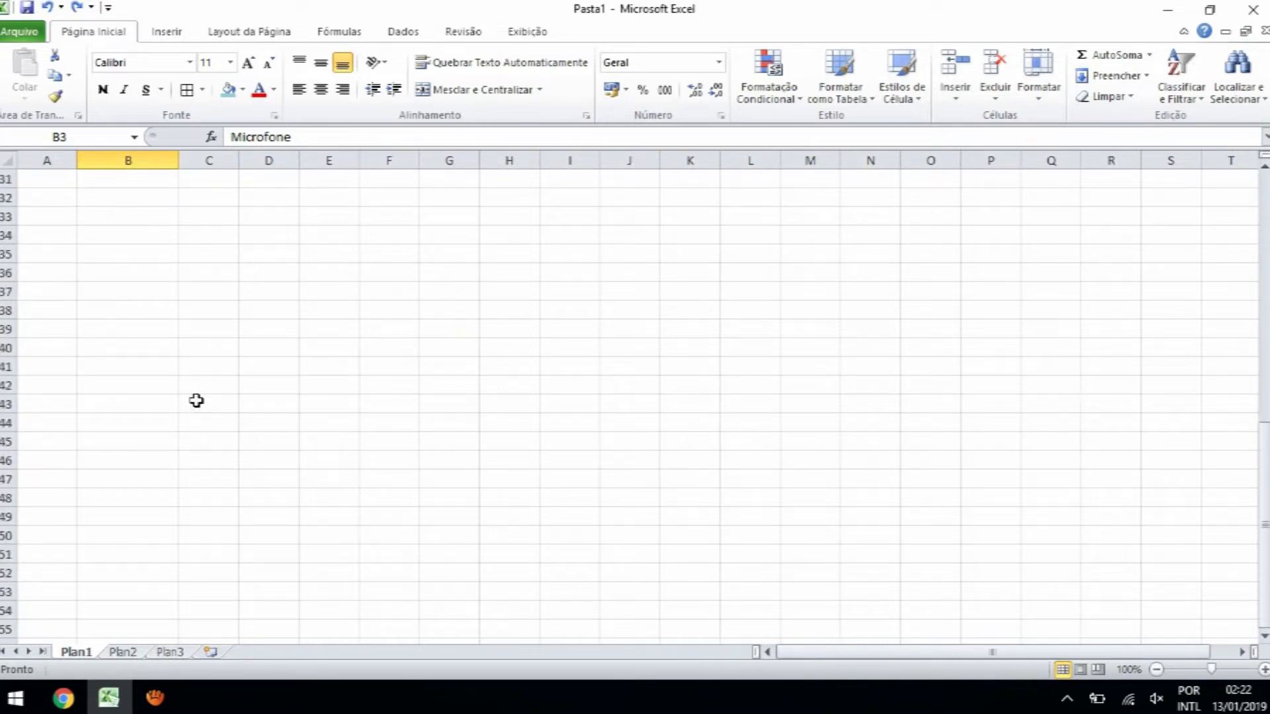
{"action": "left_click", "coordinate": [142, 291]}
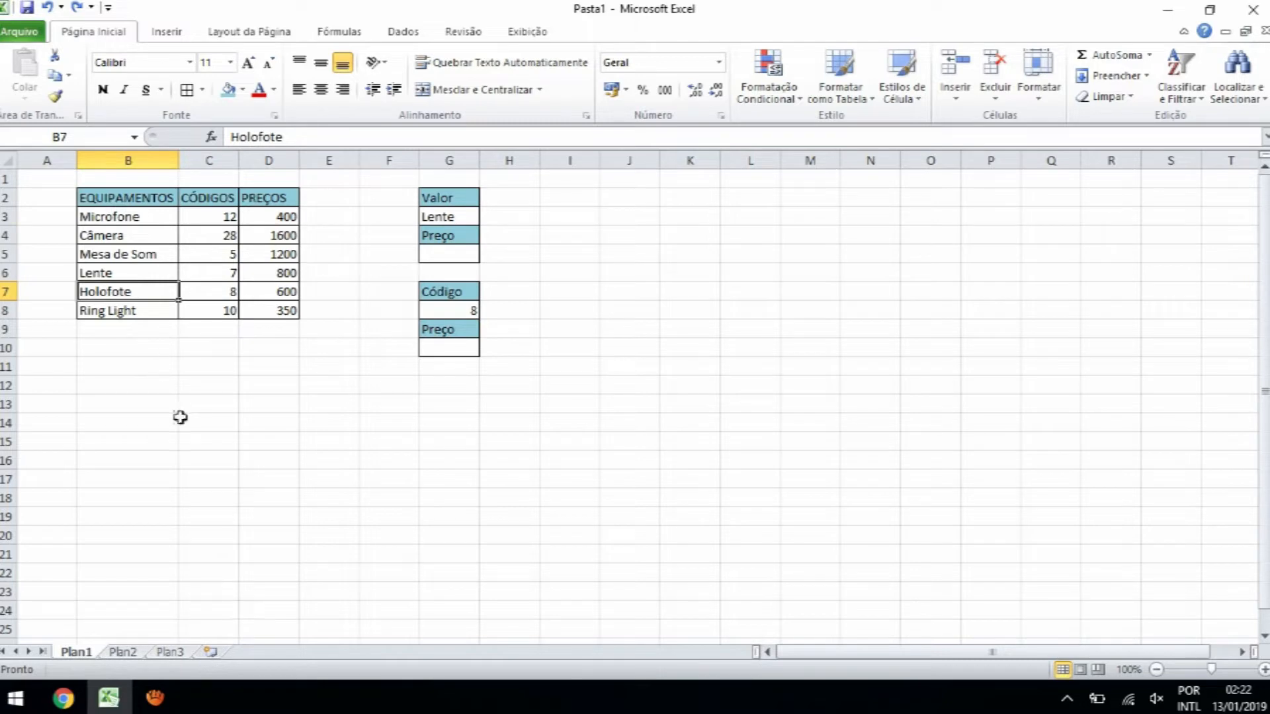
{"action": "left_click", "coordinate": [158, 443]}
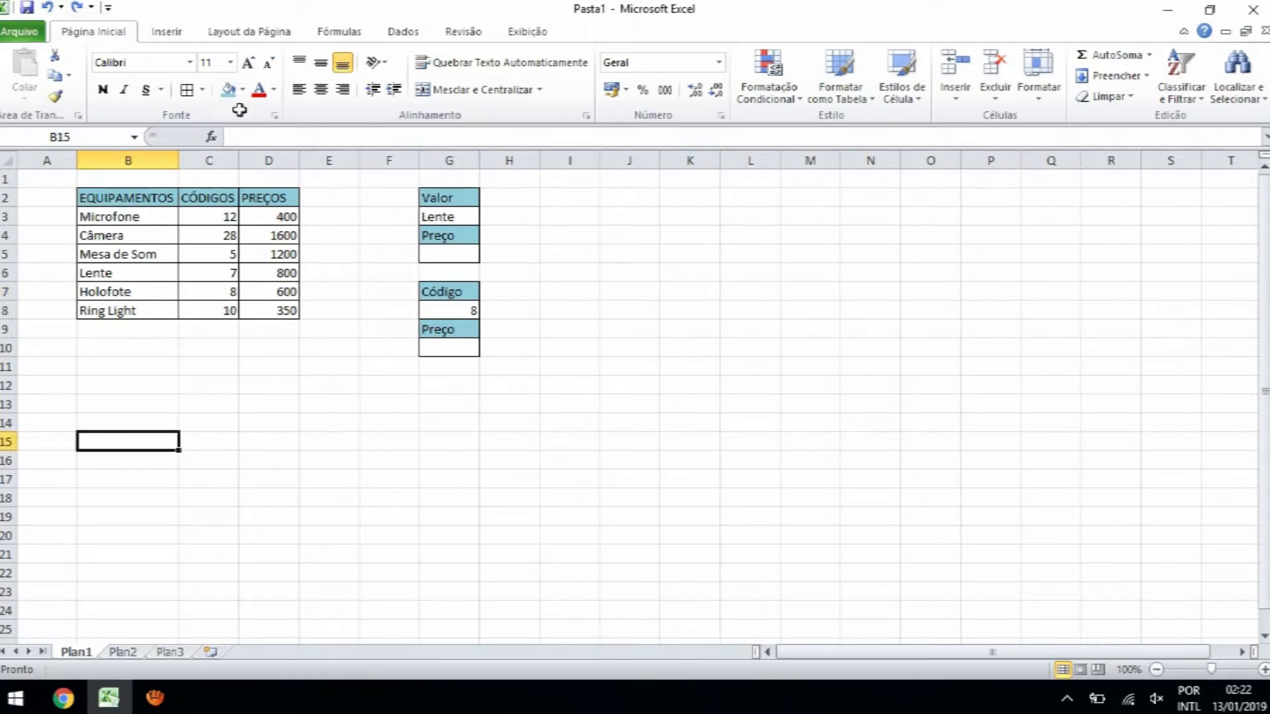
{"action": "left_click", "coordinate": [168, 36]}
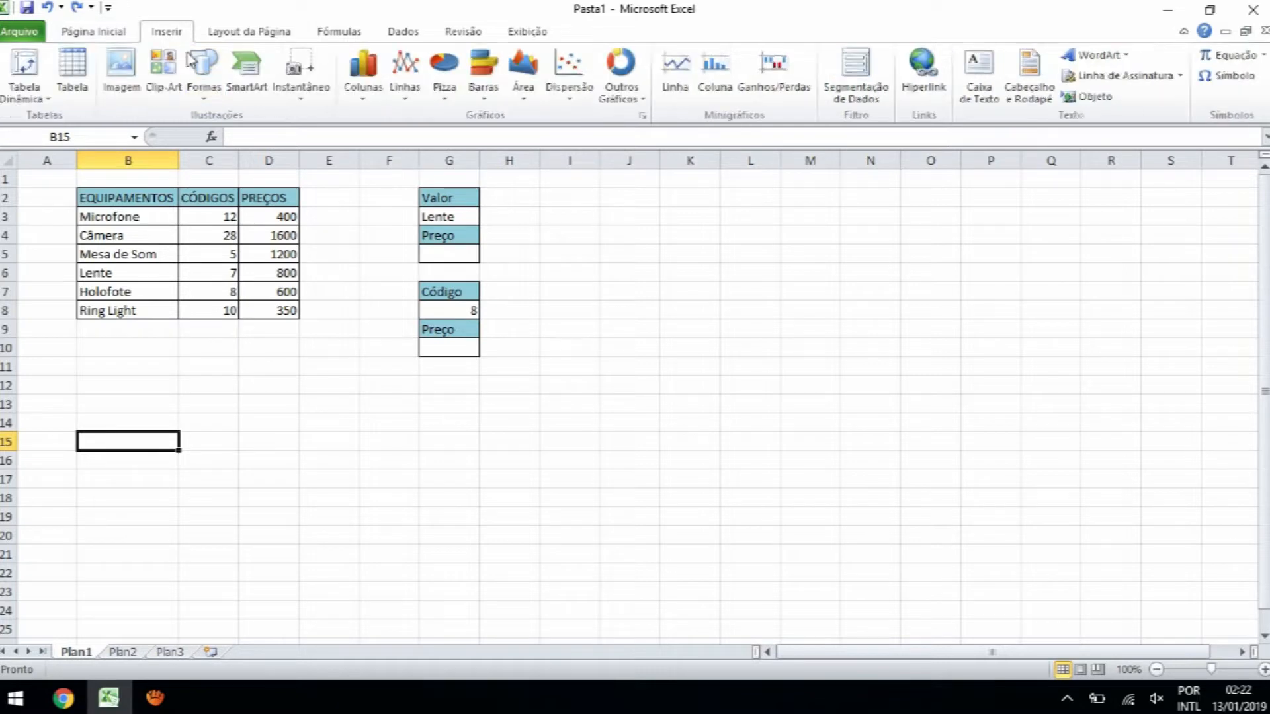
{"action": "left_click", "coordinate": [93, 31]}
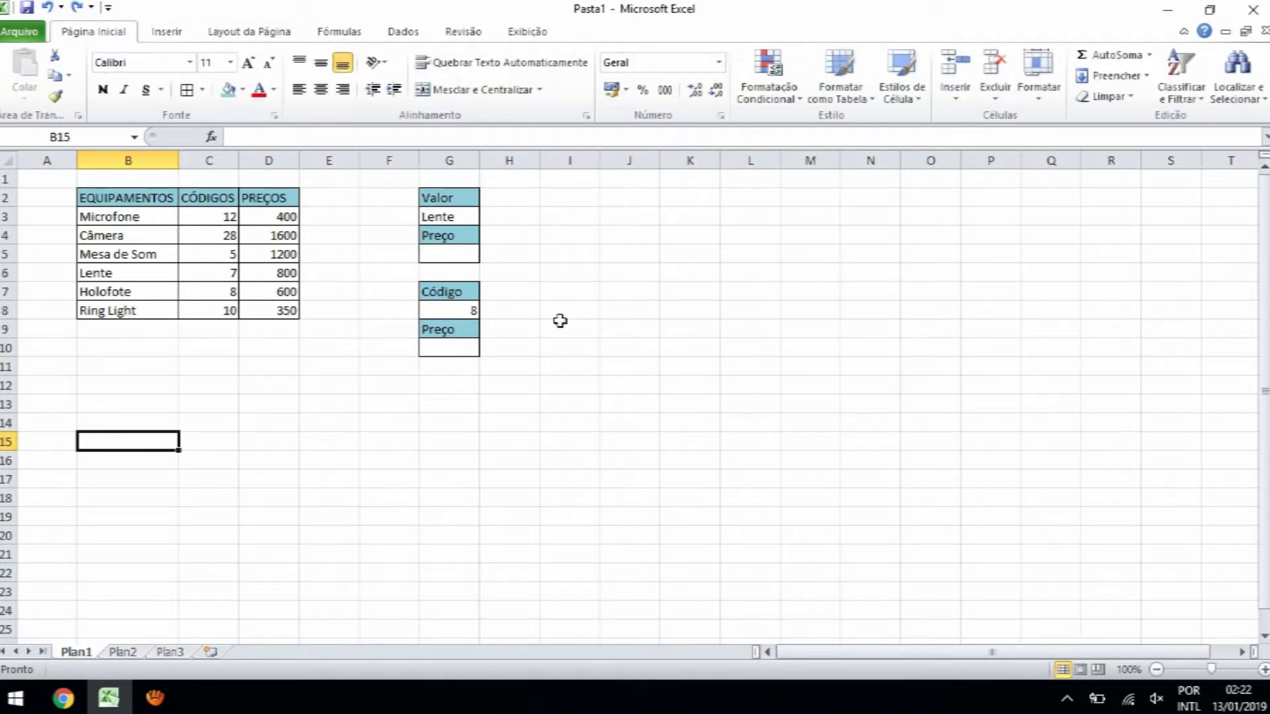
{"action": "left_click", "coordinate": [332, 349]}
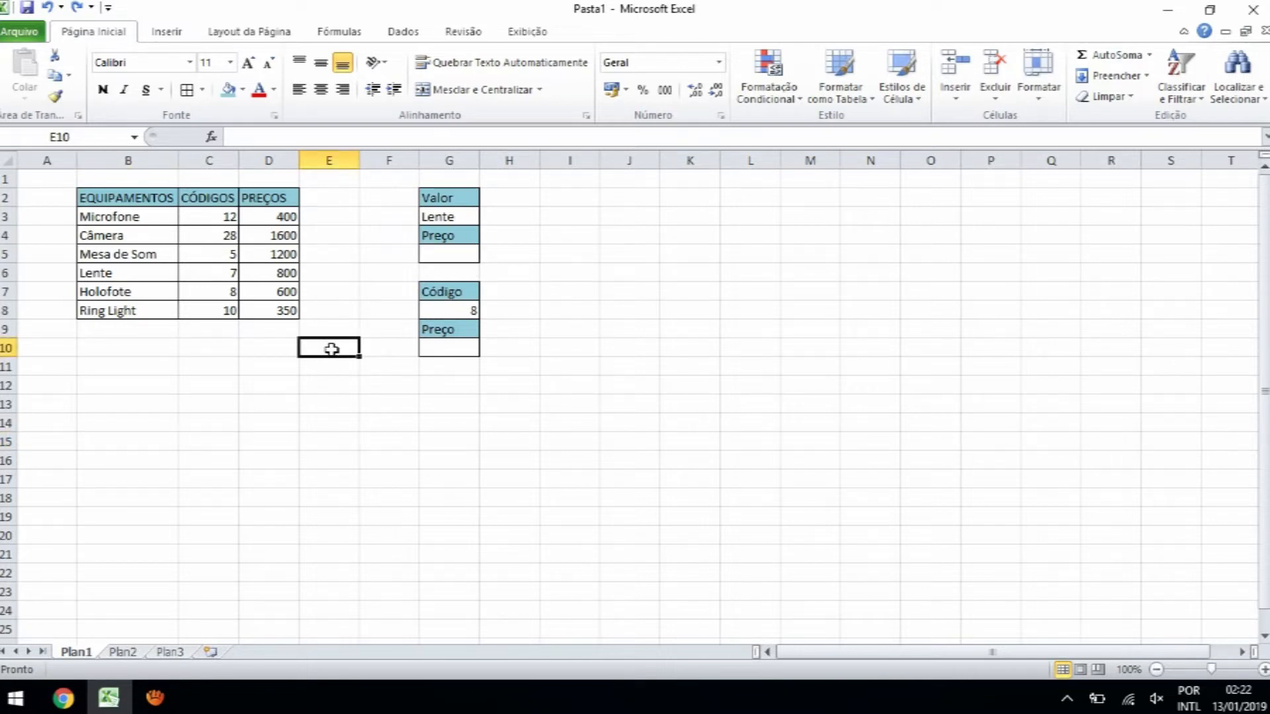
{"action": "left_click", "coordinate": [213, 138]}
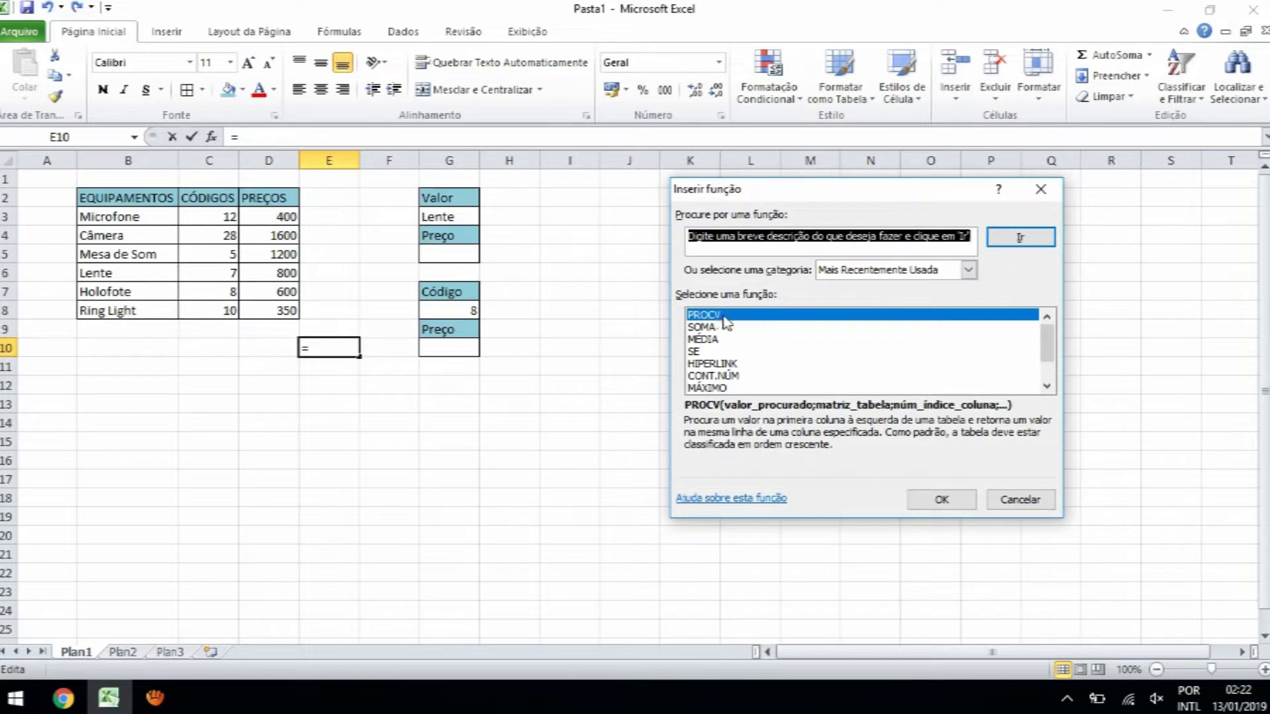
{"action": "left_click", "coordinate": [926, 270]}
{"action": "left_click", "coordinate": [865, 300]}
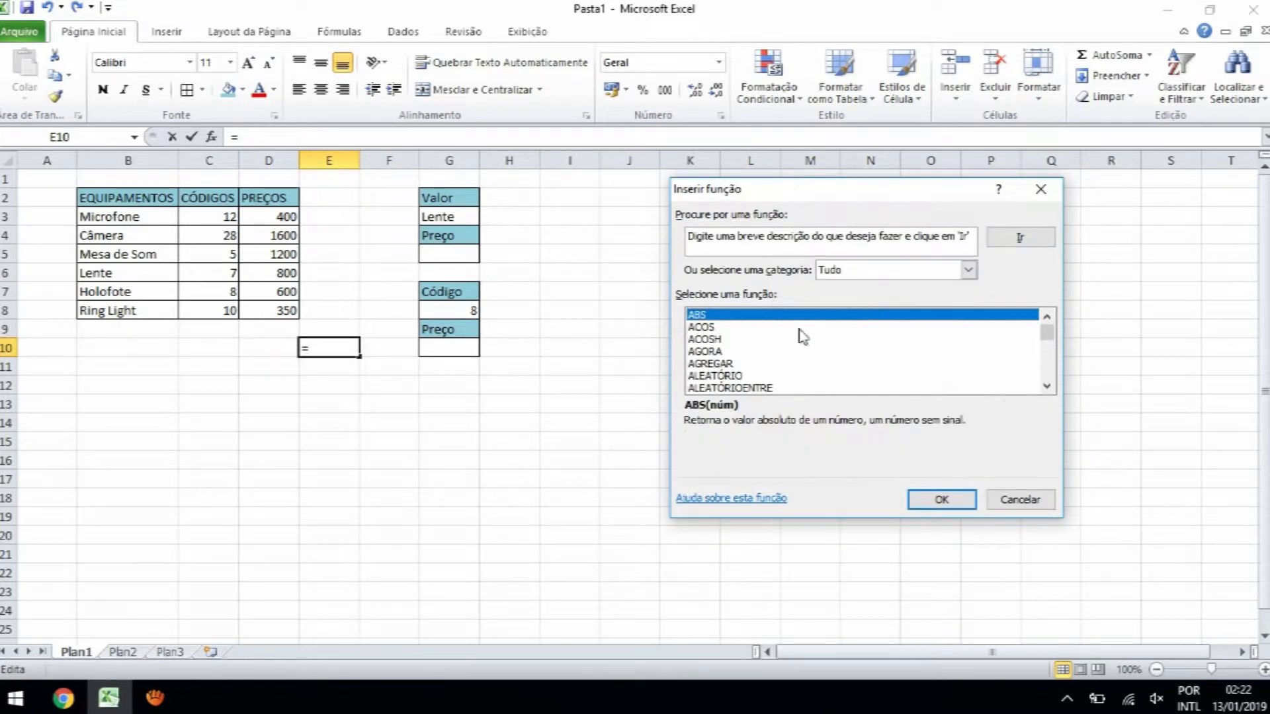
{"action": "key", "text": "p"}
{"action": "scroll", "coordinate": [787, 347], "scroll_direction": "down", "scroll_amount": 5}
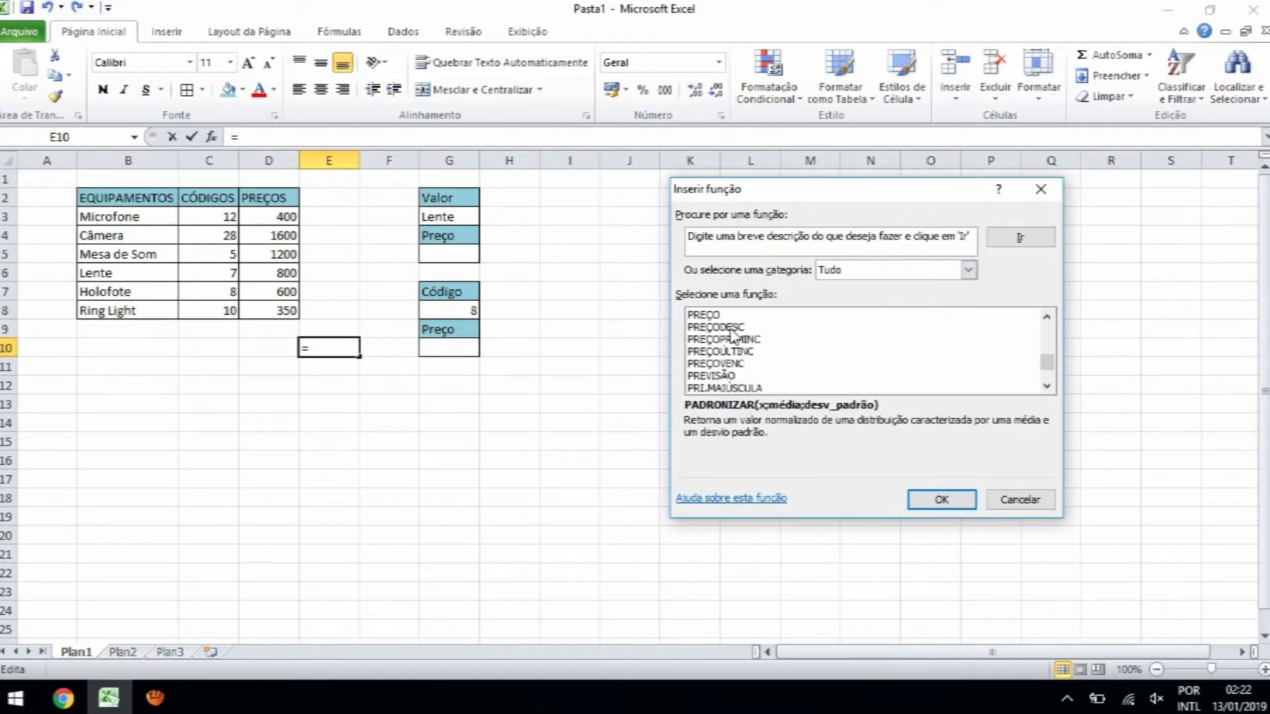
{"action": "scroll", "coordinate": [733, 351], "scroll_direction": "down", "scroll_amount": 1}
{"action": "left_click", "coordinate": [731, 389]}
{"action": "scroll", "coordinate": [727, 390], "scroll_direction": "down", "scroll_amount": 1}
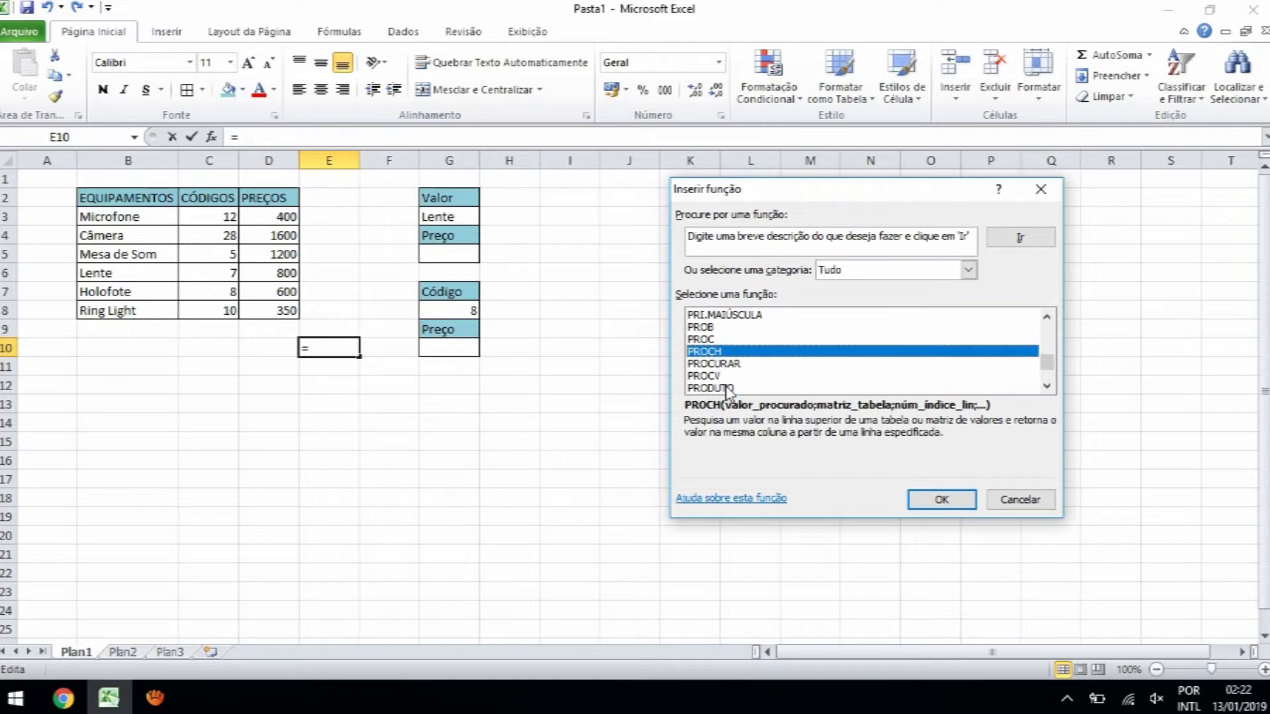
{"action": "left_click", "coordinate": [720, 375]}
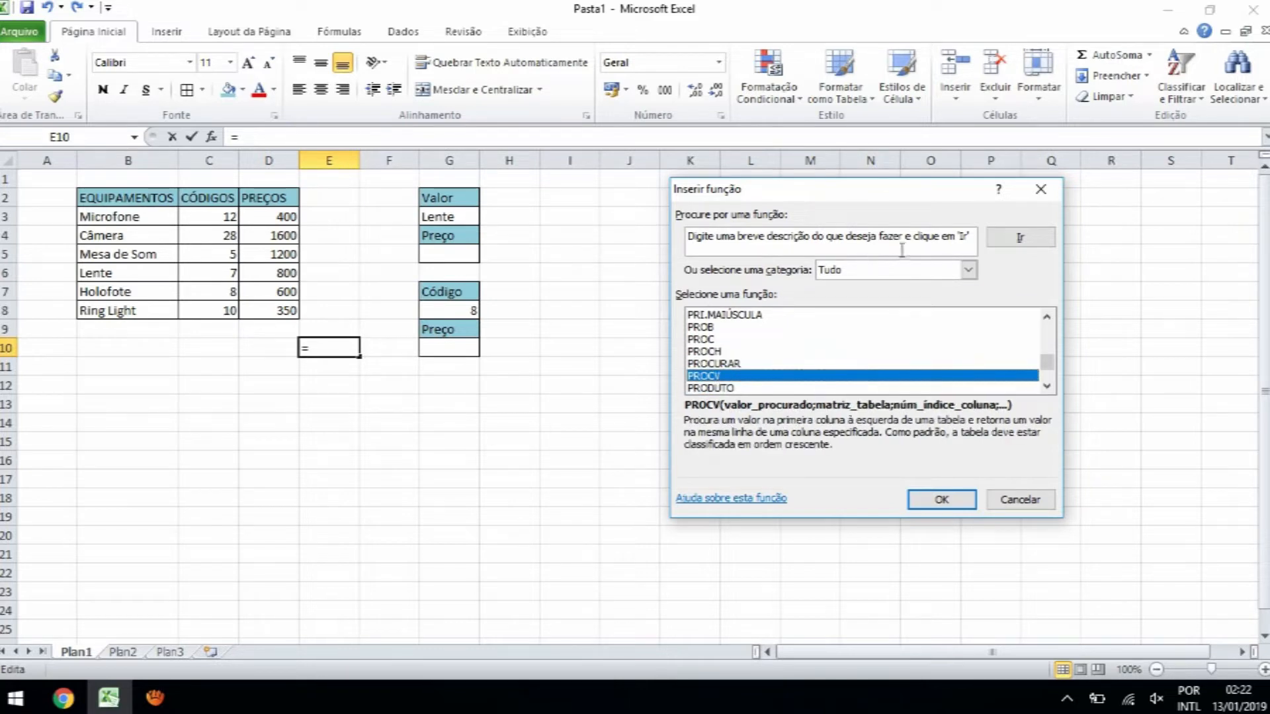
{"action": "left_click", "coordinate": [940, 502]}
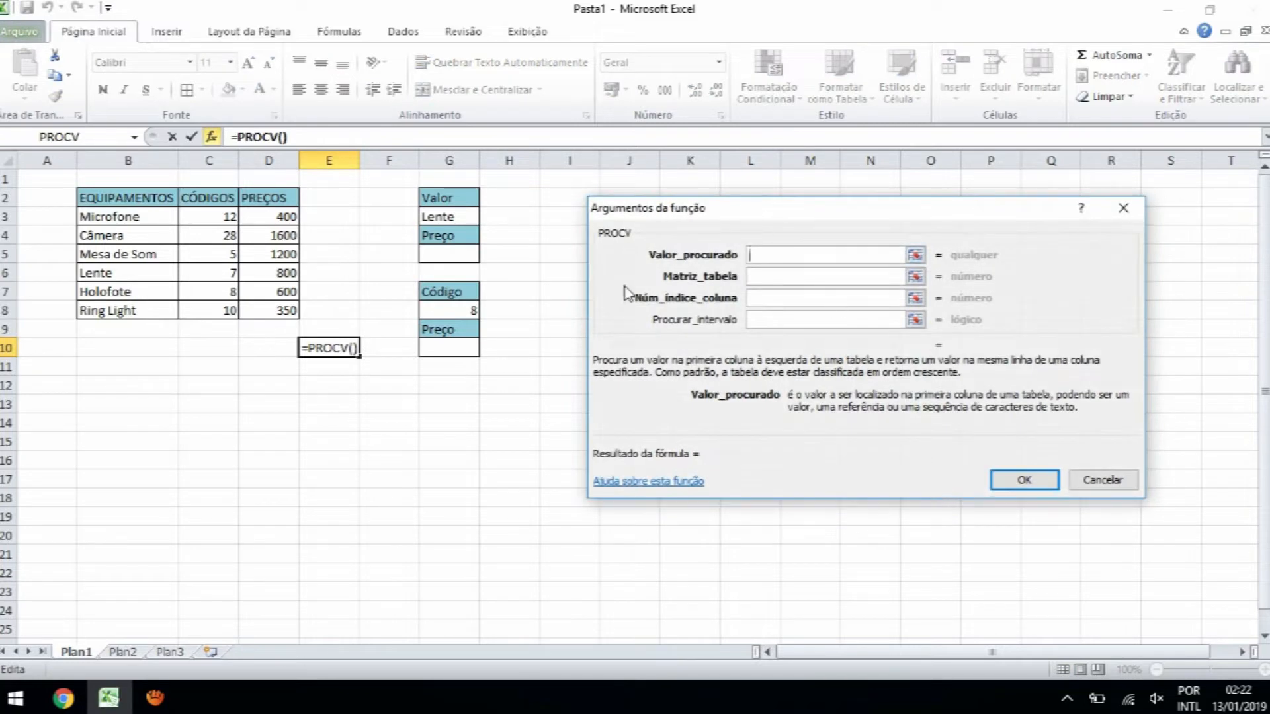
{"action": "left_click", "coordinate": [1102, 480]}
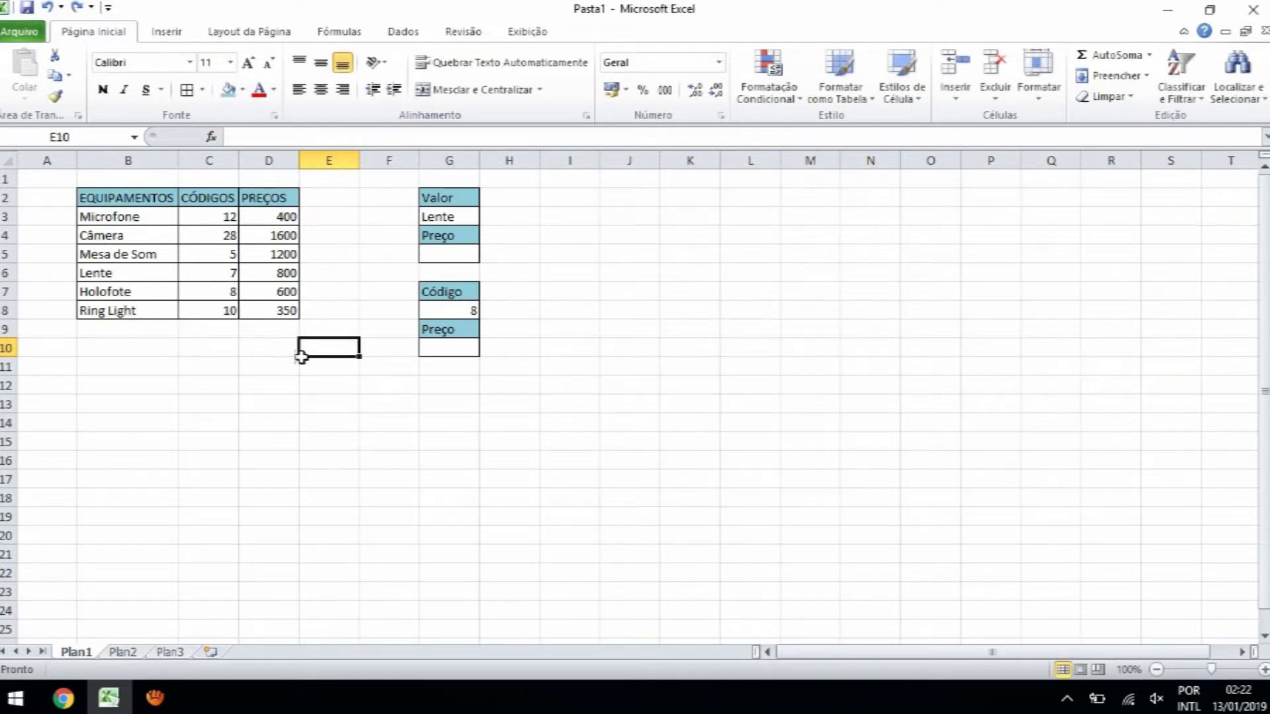
Step: Compare the Lente entry in the Valor lookup block with its row and price in the equipment table
{"action": "left_click", "coordinate": [452, 256]}
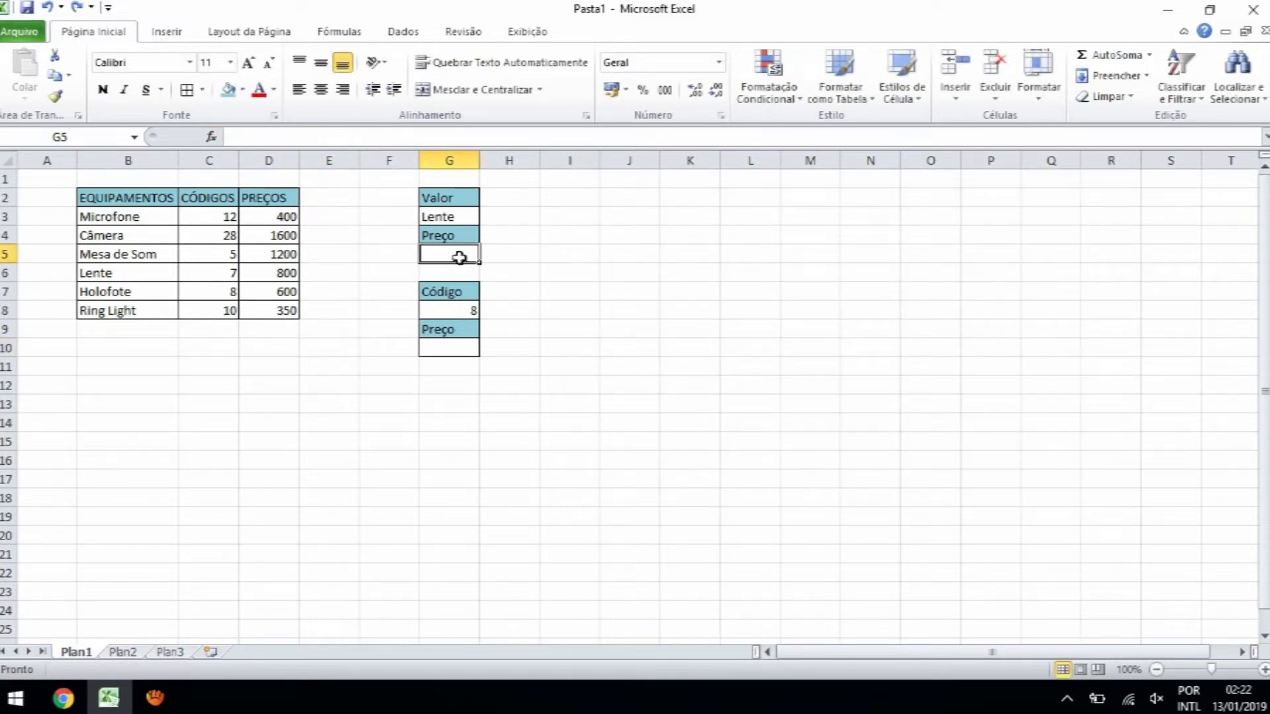
{"action": "left_click", "coordinate": [440, 195]}
{"action": "left_click", "coordinate": [122, 218]}
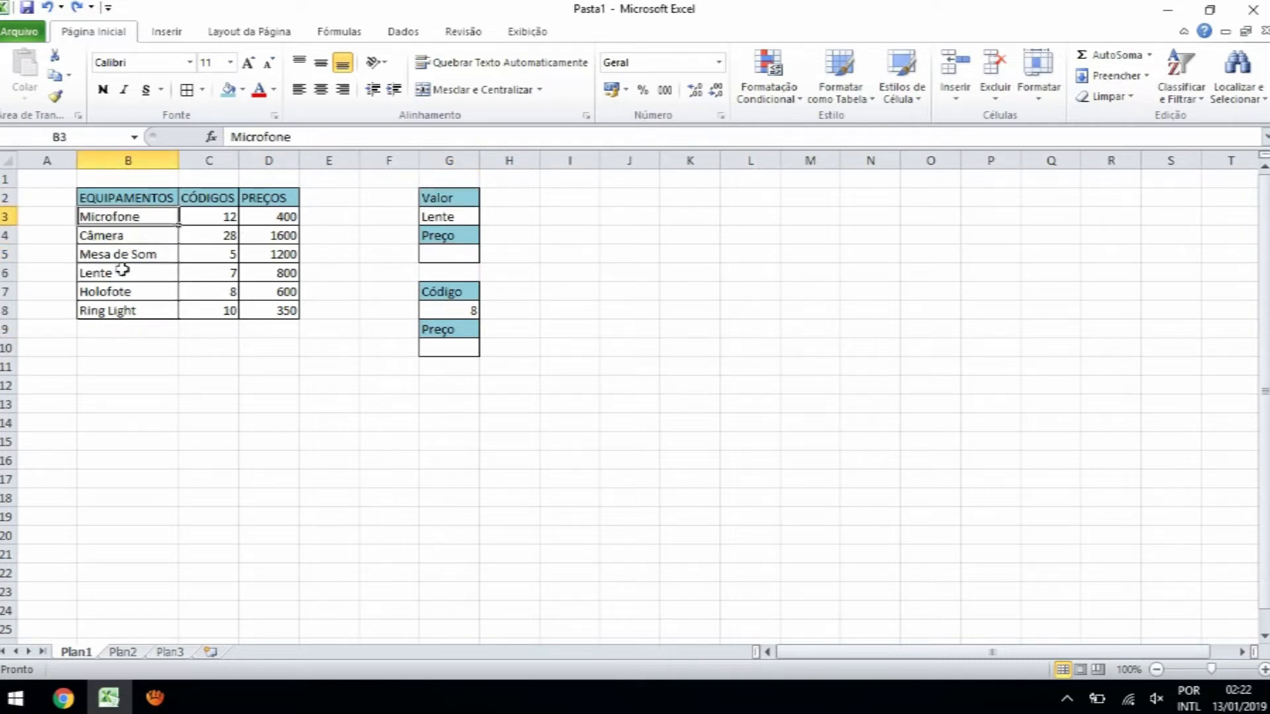
{"action": "left_click_drag", "start_coordinate": [122, 270], "coordinate": [126, 273]}
{"action": "left_click", "coordinate": [442, 202]}
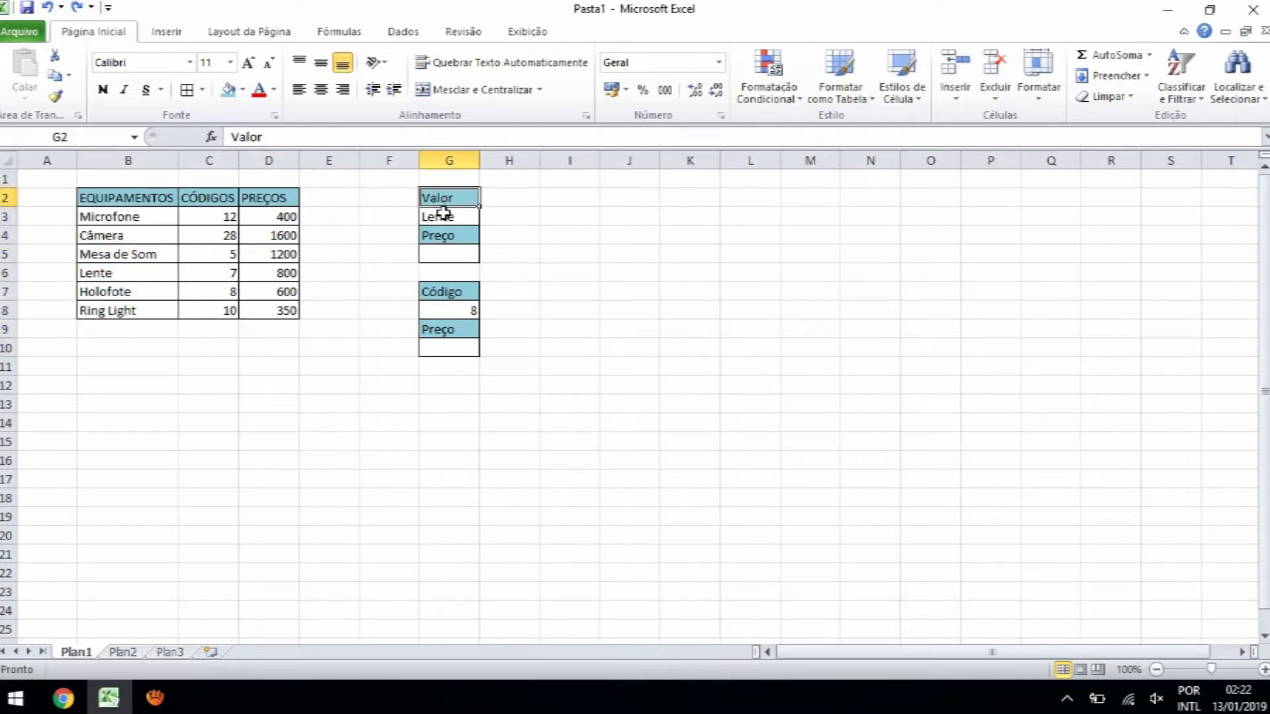
{"action": "left_click", "coordinate": [443, 213]}
{"action": "left_click_drag", "start_coordinate": [159, 267], "coordinate": [287, 278]}
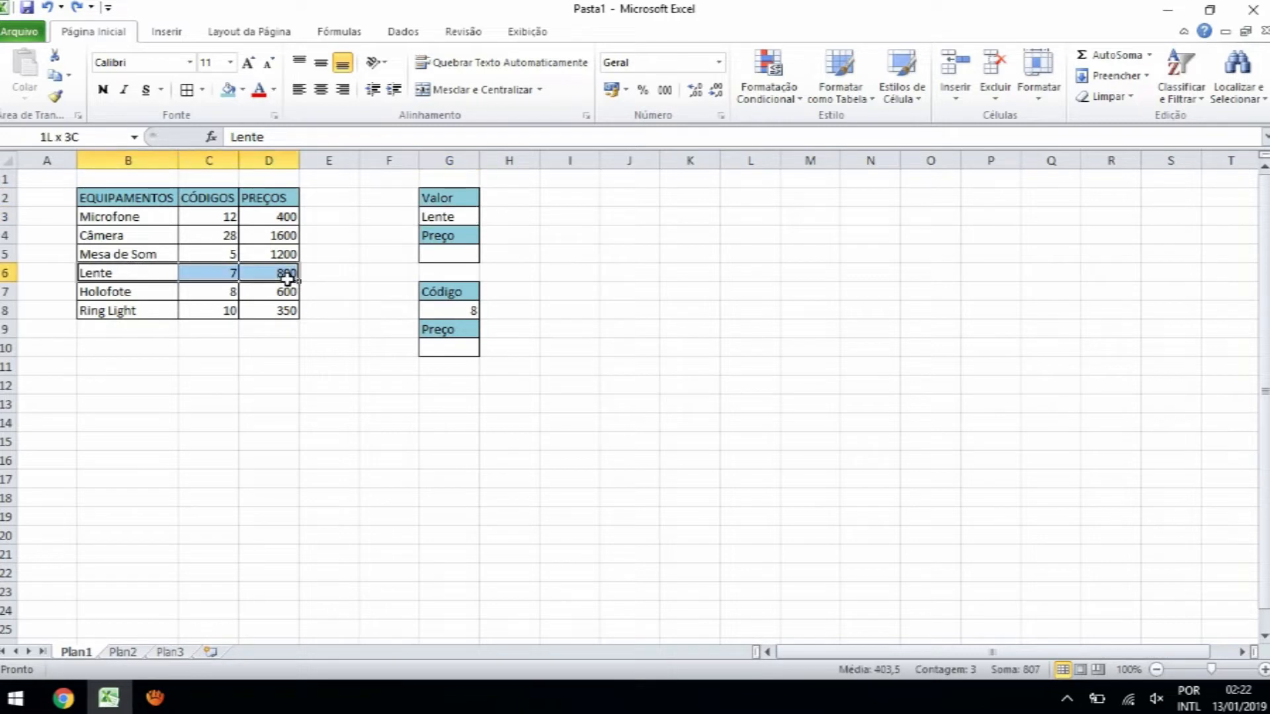
{"action": "left_click", "coordinate": [289, 276]}
{"action": "scroll", "coordinate": [291, 276], "scroll_direction": "down", "scroll_amount": 4}
{"action": "scroll", "coordinate": [291, 276], "scroll_direction": "up", "scroll_amount": 4}
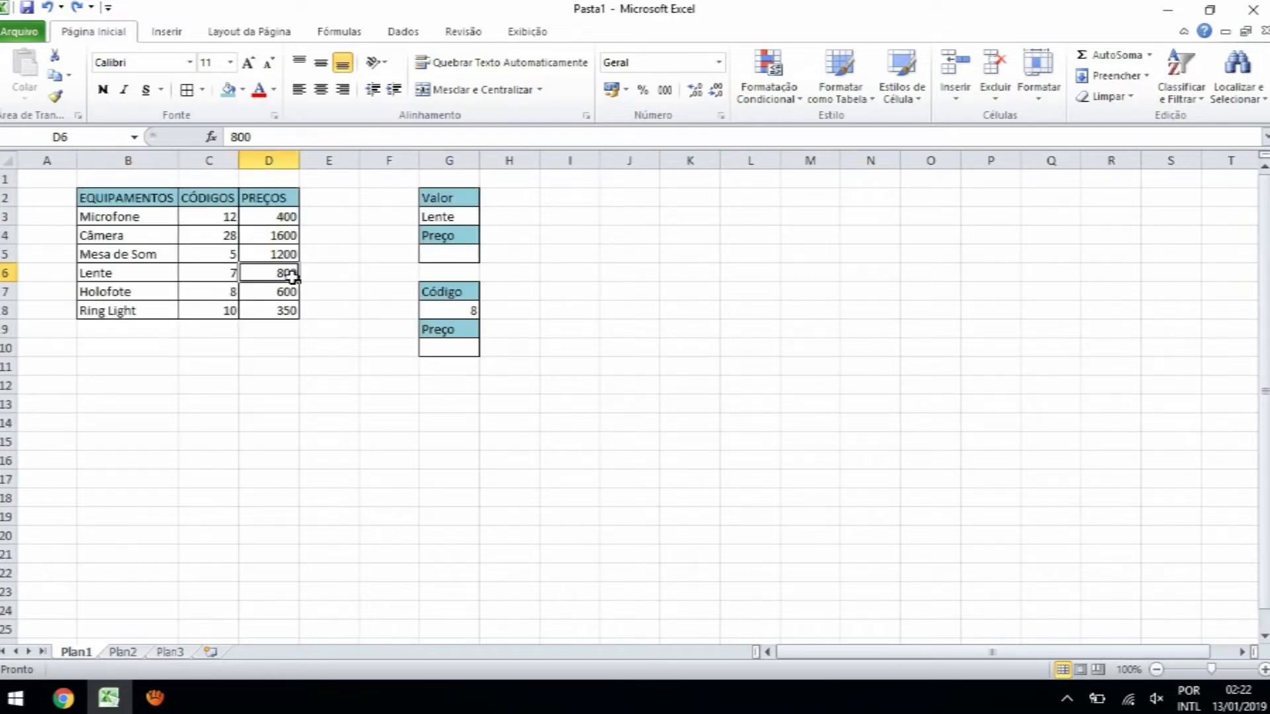
Step: Start a PROCV function in cell G5, choosing it from the Mais Recentemente Usada category
{"action": "left_click", "coordinate": [445, 257]}
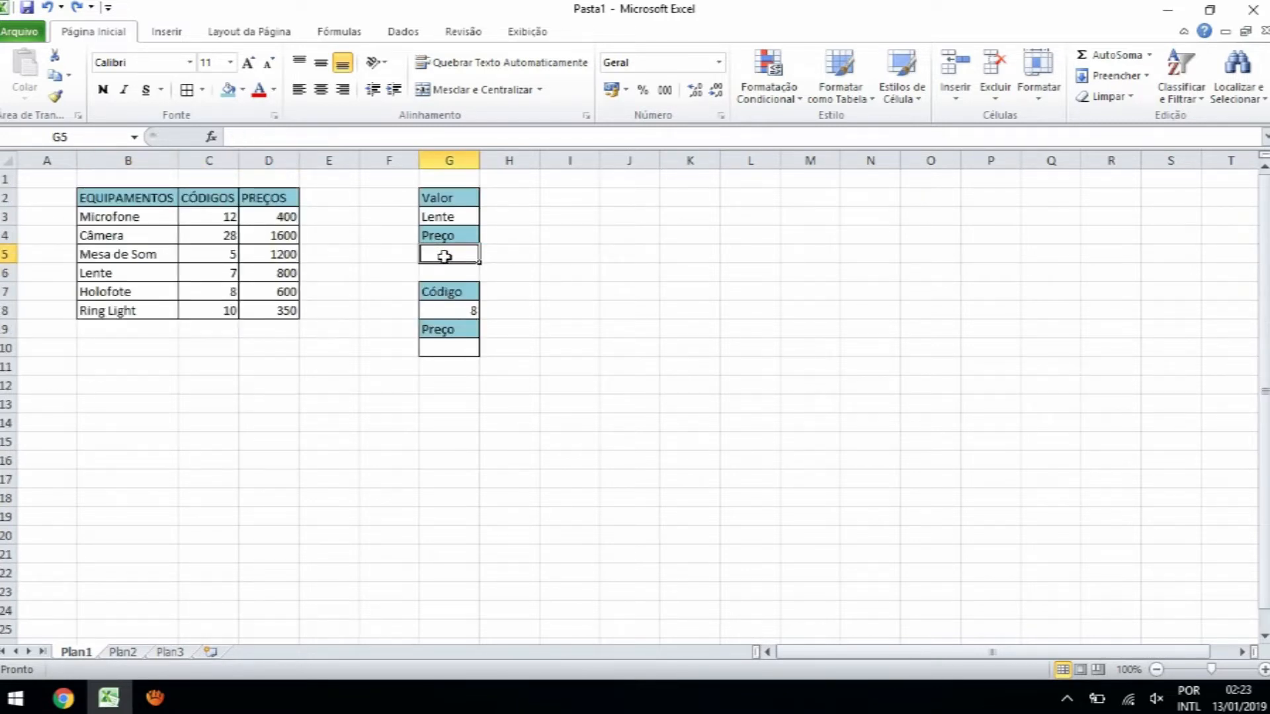
{"action": "left_click", "coordinate": [211, 136]}
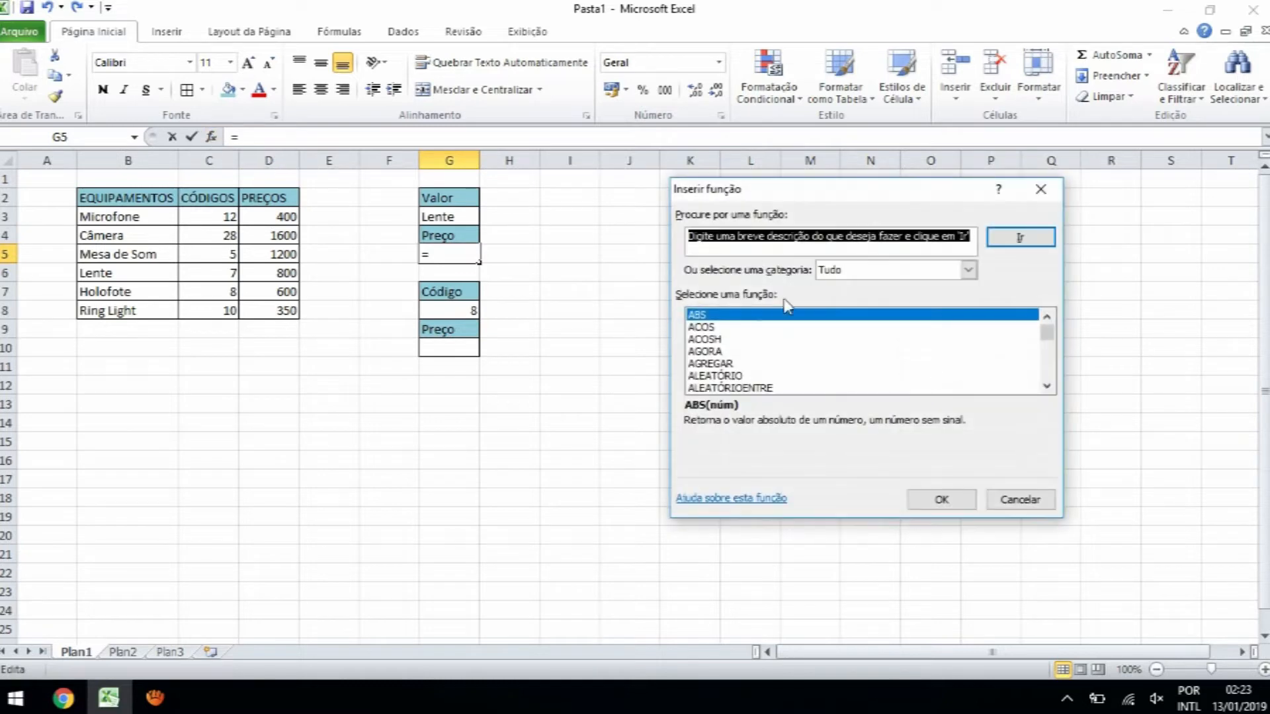
{"action": "left_click", "coordinate": [900, 270]}
{"action": "left_click", "coordinate": [859, 283]}
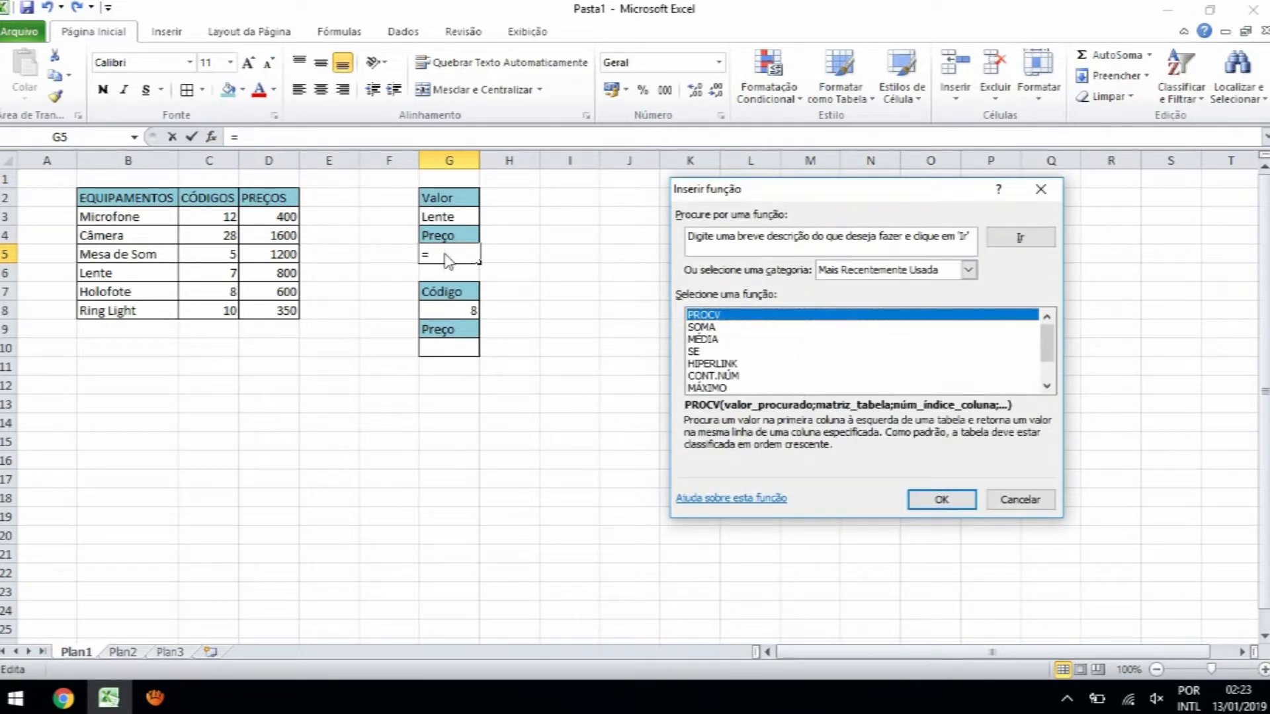
{"action": "left_click", "coordinate": [969, 498]}
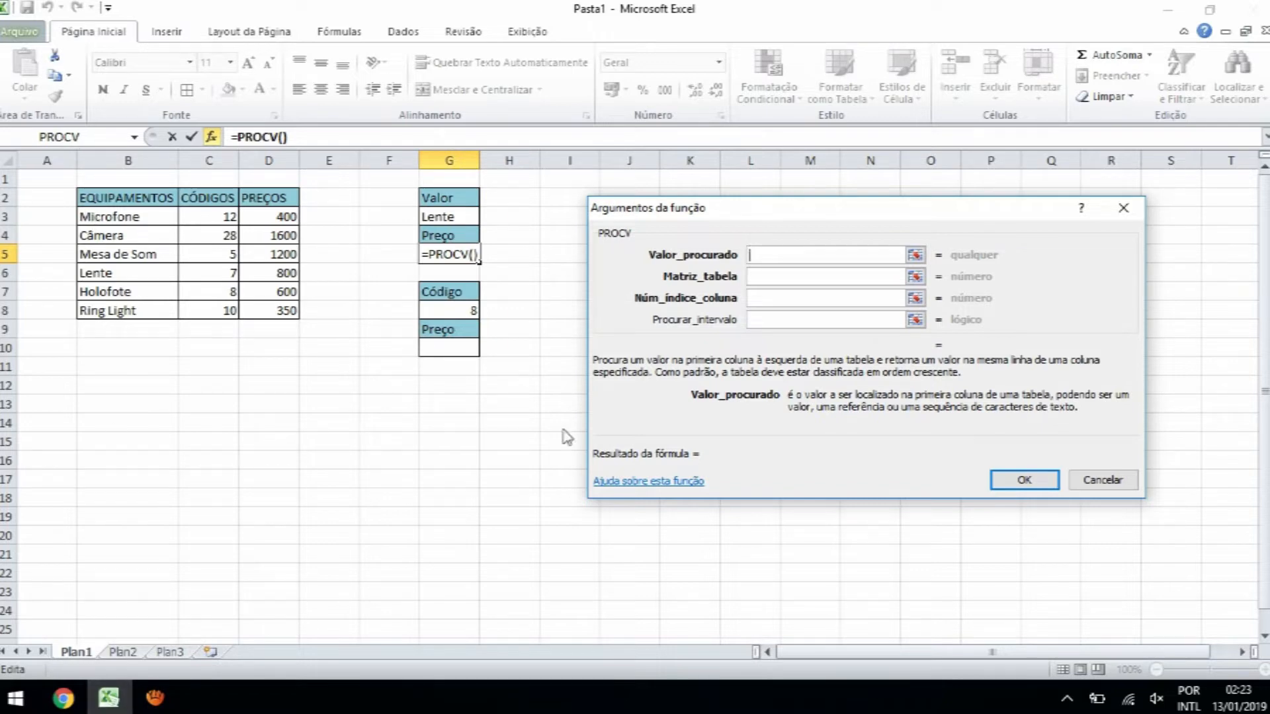
Step: Set the PROCV lookup value to G3 and its table array to B2:D8, covering the whole equipment table
{"action": "left_click", "coordinate": [449, 216]}
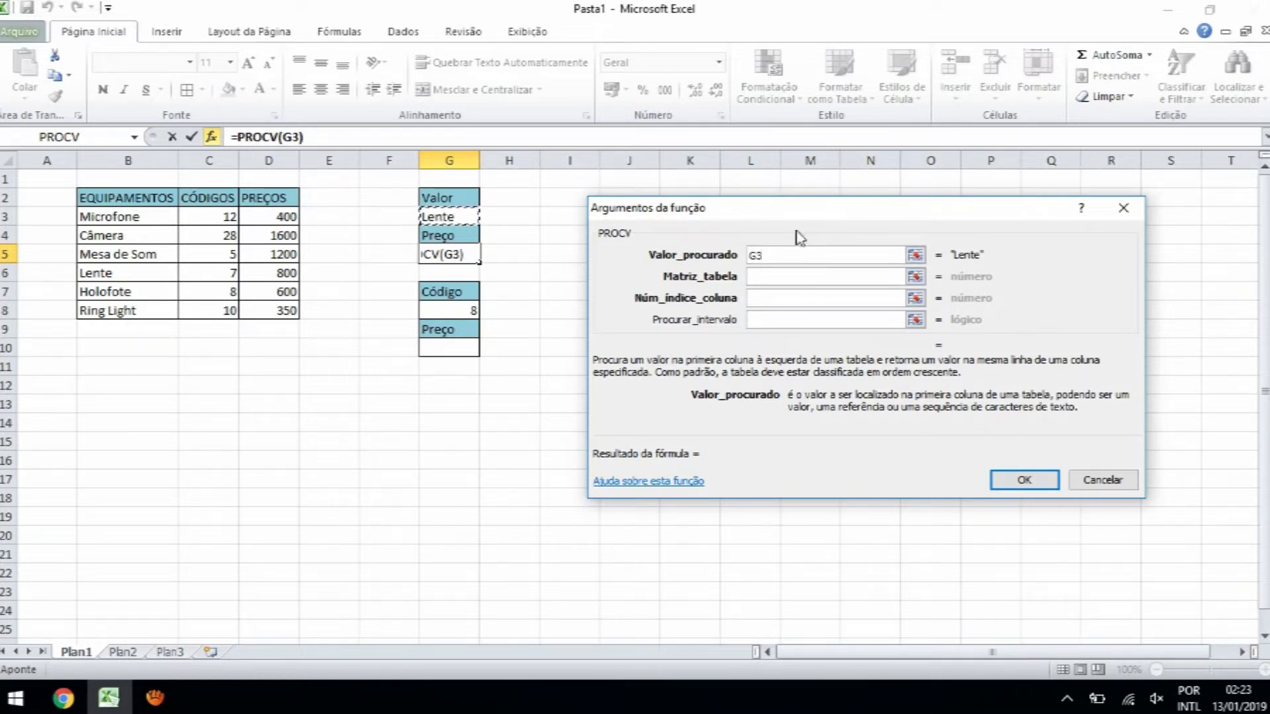
{"action": "left_click", "coordinate": [784, 276]}
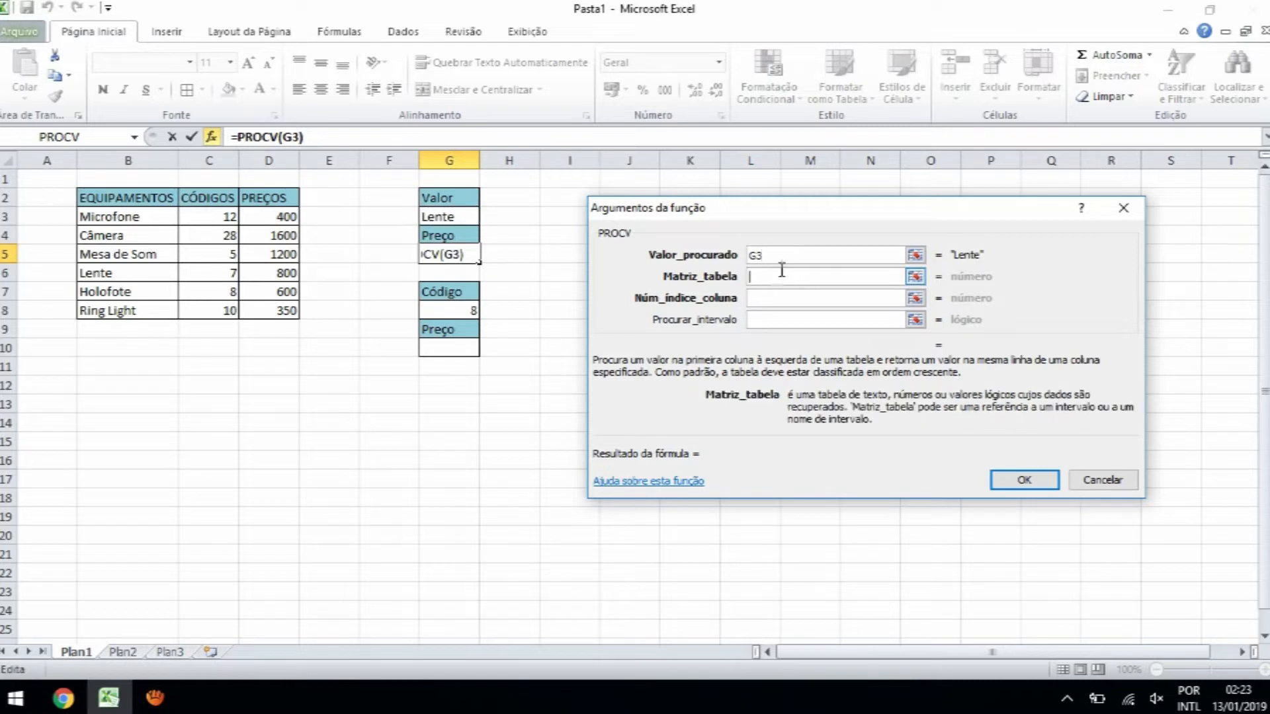
{"action": "left_click_drag", "start_coordinate": [118, 197], "coordinate": [251, 308]}
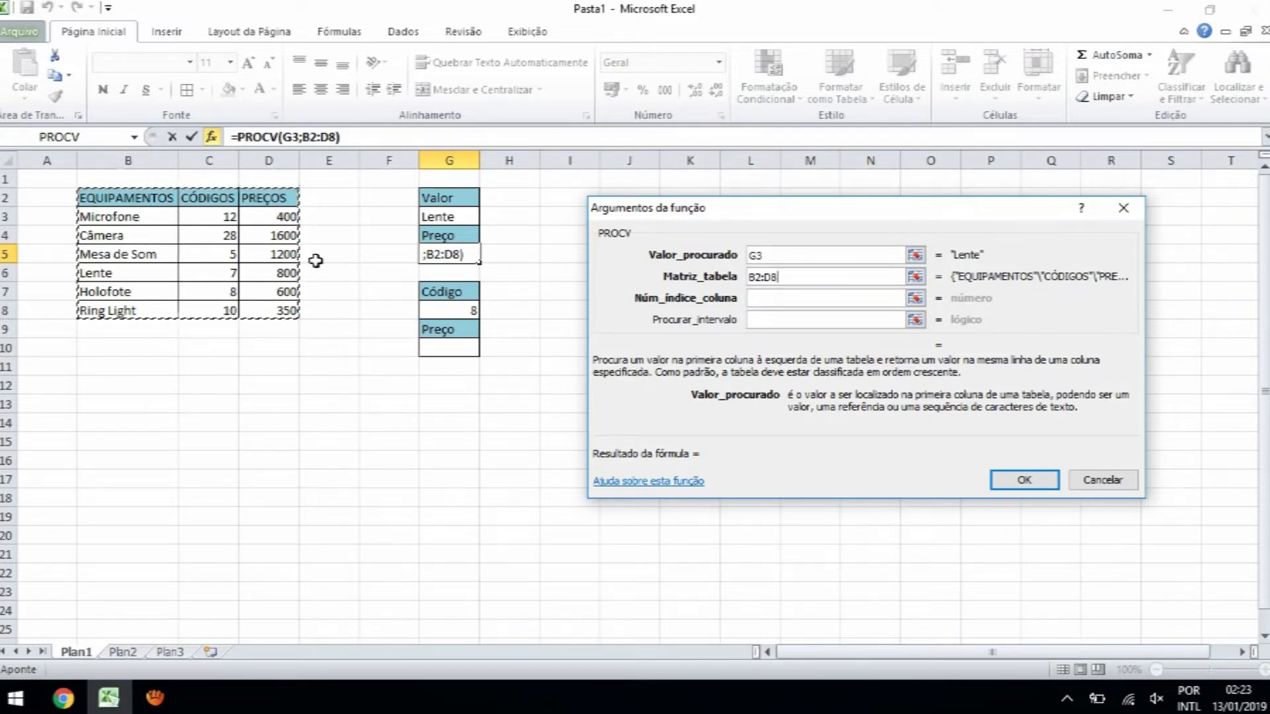
Step: Complete the PROCV formula in G5 with column index 3 and Procurar_intervalo 0 for an exact match
{"action": "left_click", "coordinate": [823, 298]}
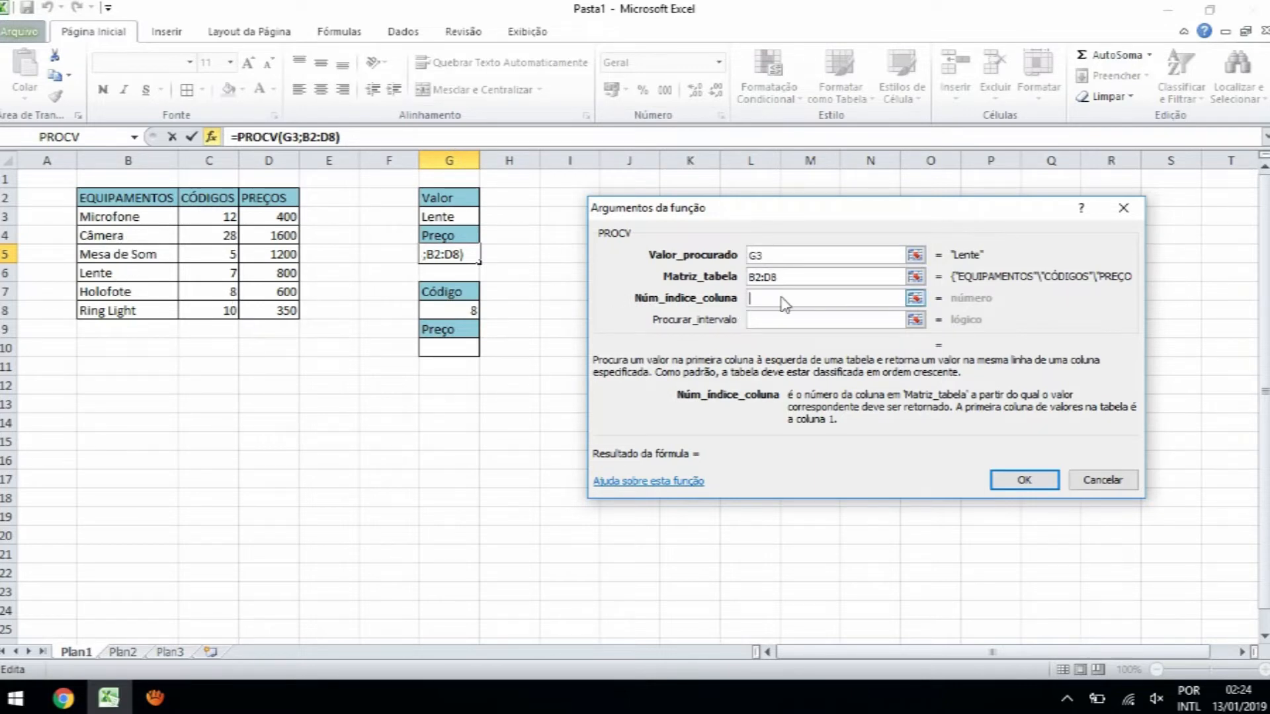
{"action": "type", "text": "3"}
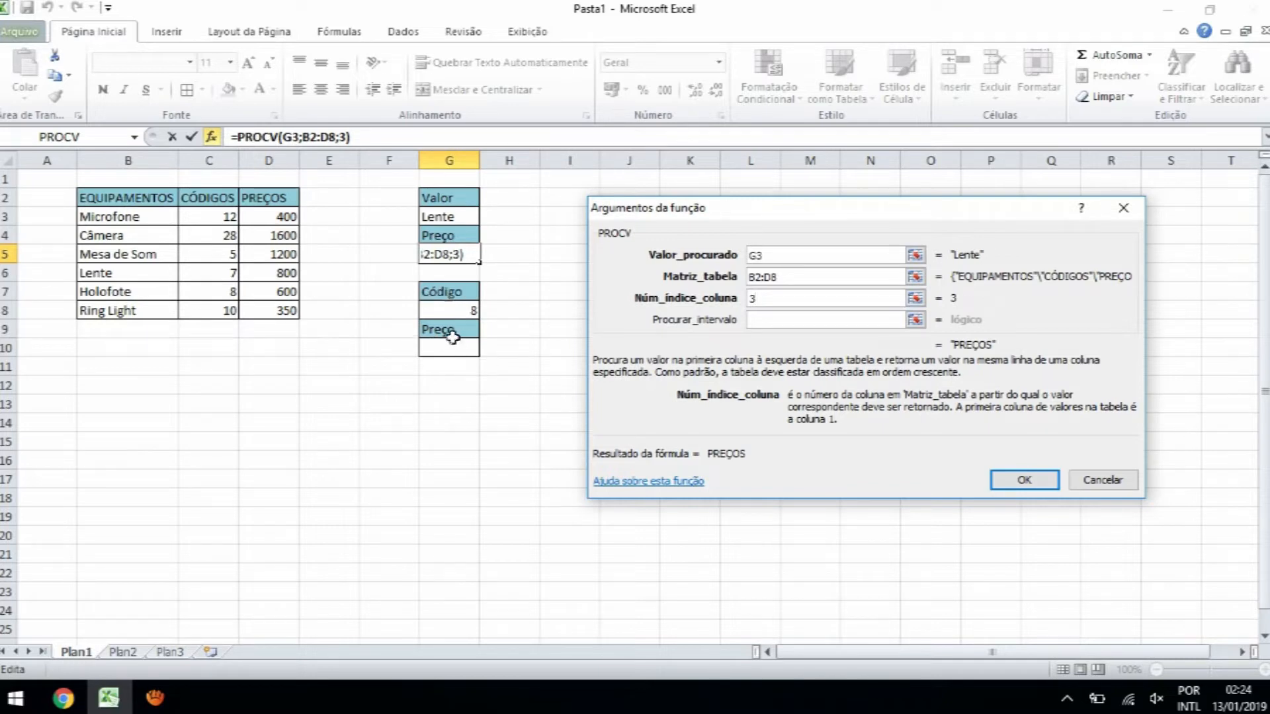
{"action": "left_click", "coordinate": [765, 323]}
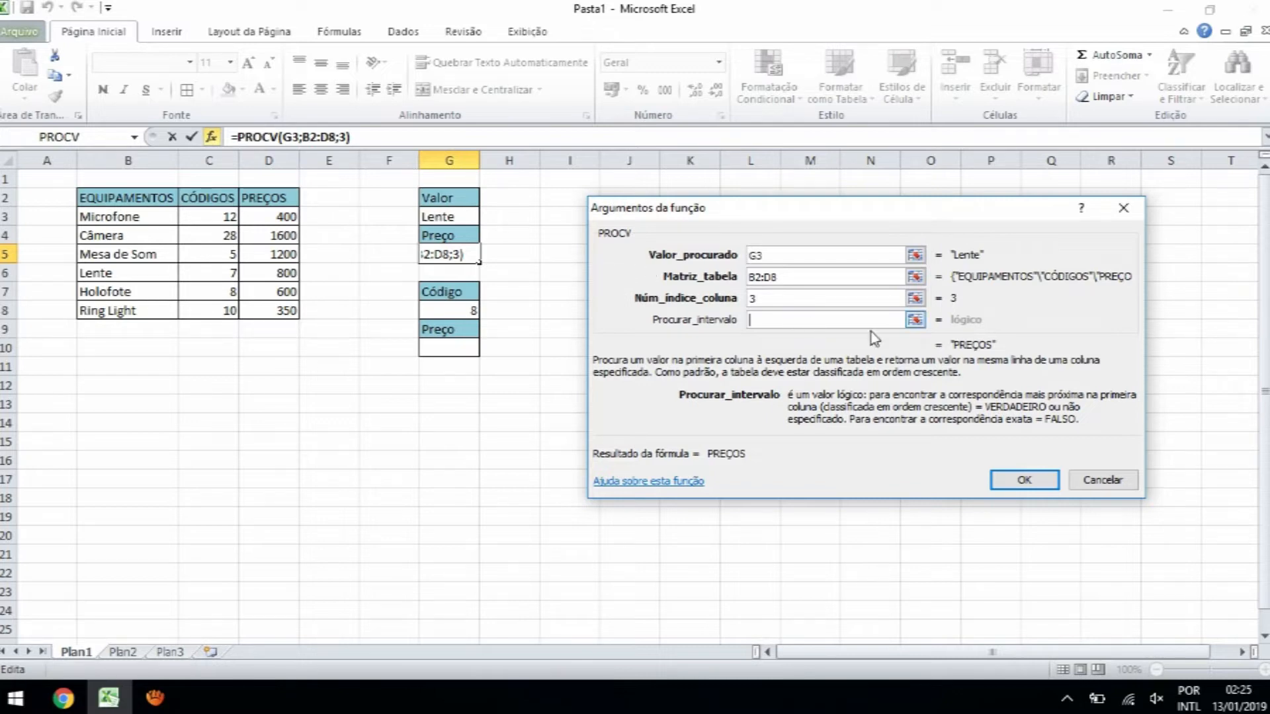
{"action": "left_click", "coordinate": [855, 320]}
{"action": "type", "text": "0"}
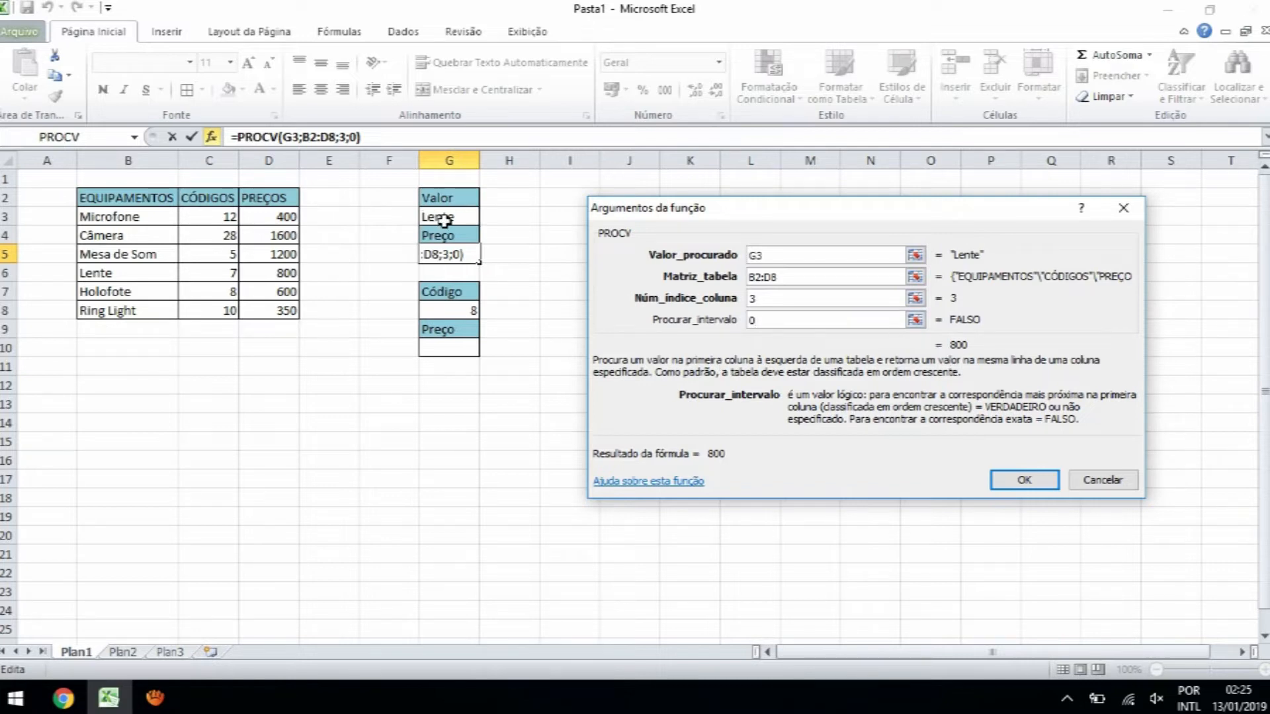
{"action": "left_click", "coordinate": [1014, 482]}
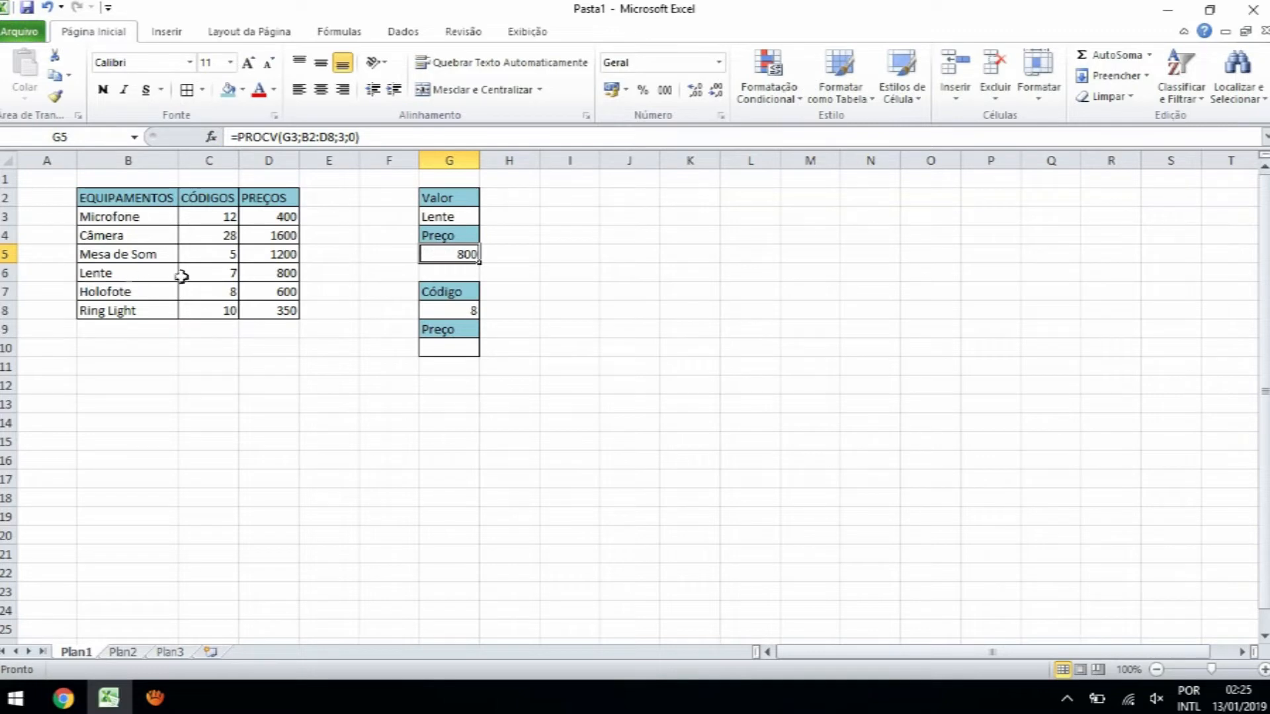
Step: Test the price lookup by replacing the item name in G3 with Holofote and checking the price in G5
{"action": "left_click", "coordinate": [451, 215]}
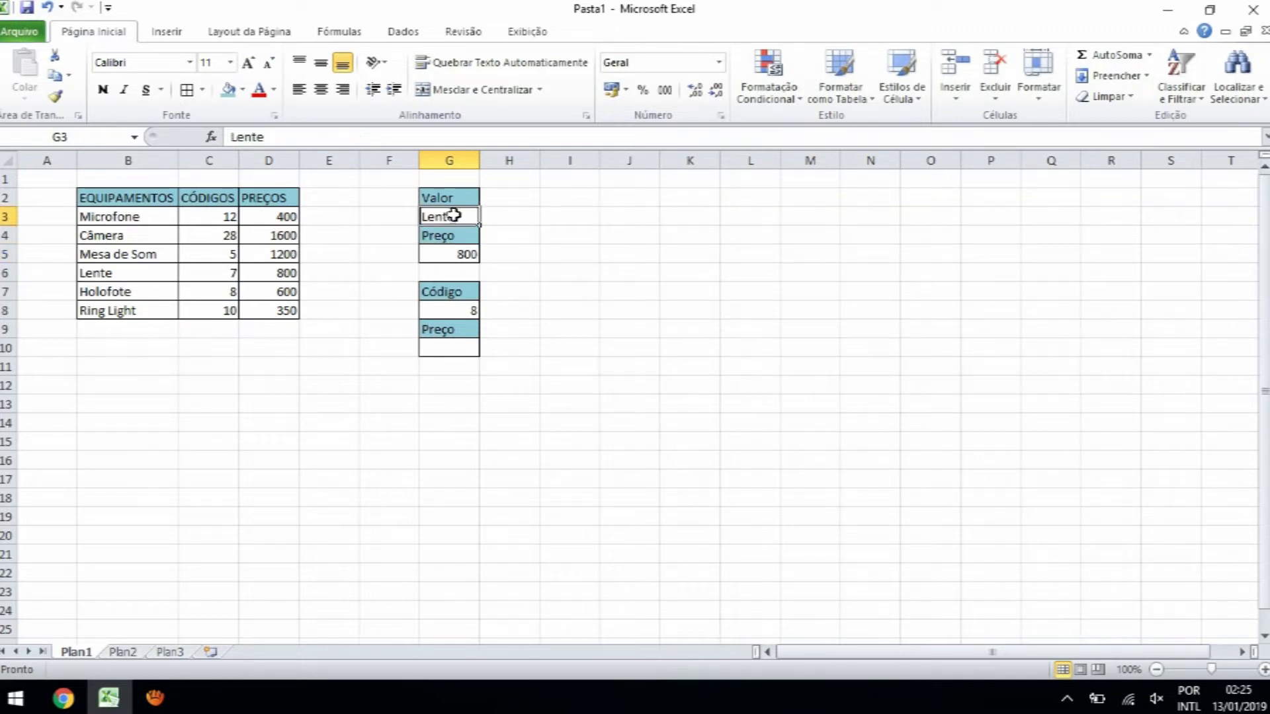
{"action": "double_click", "coordinate": [449, 215]}
{"action": "left_click_drag", "start_coordinate": [455, 216], "coordinate": [414, 222]}
{"action": "type", "text": "Holofote"}
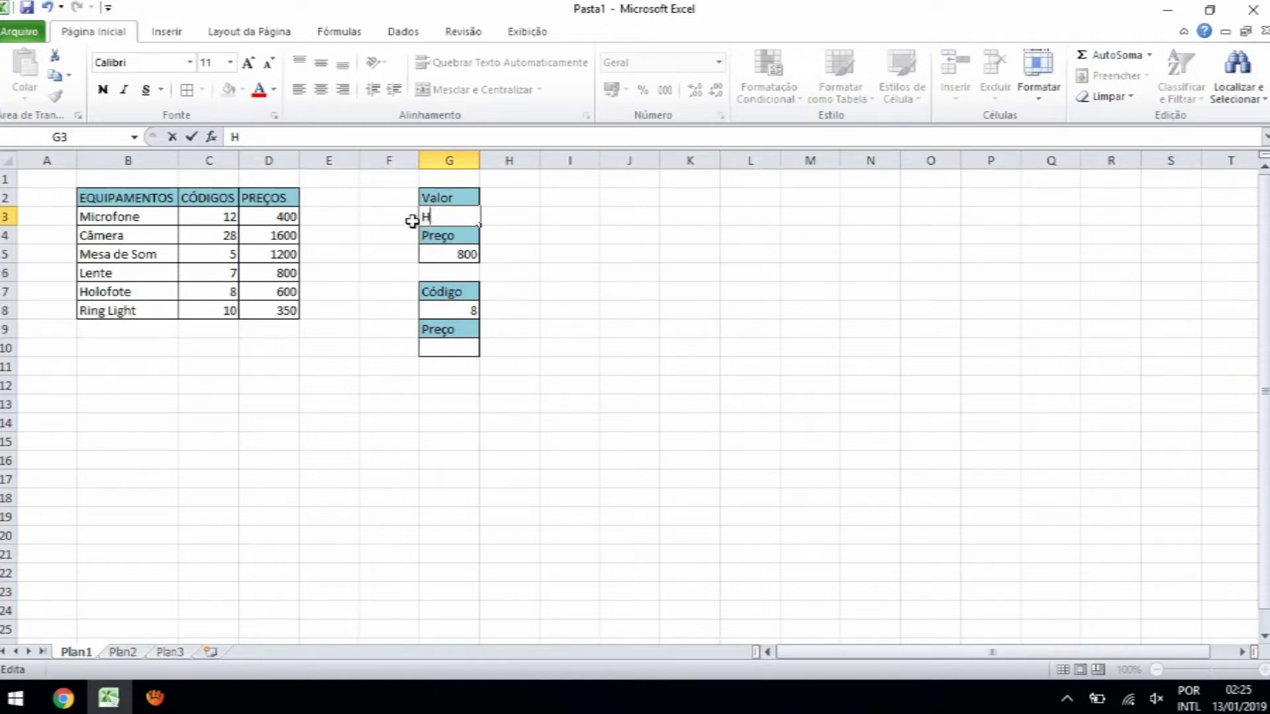
{"action": "left_click", "coordinate": [504, 236]}
{"action": "left_click", "coordinate": [469, 252]}
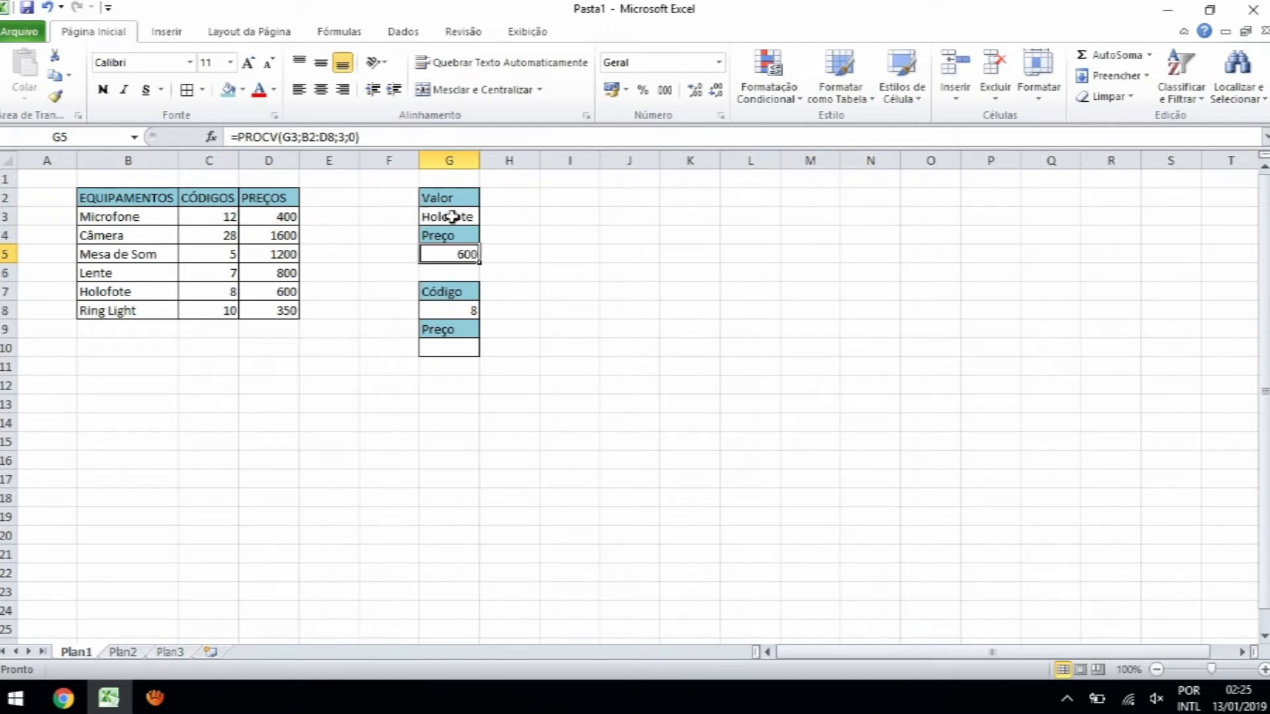
Step: Change the item name in G3 to Microfone and autofit column G to its contents
{"action": "double_click", "coordinate": [455, 214]}
{"action": "left_click_drag", "start_coordinate": [475, 217], "coordinate": [415, 217]}
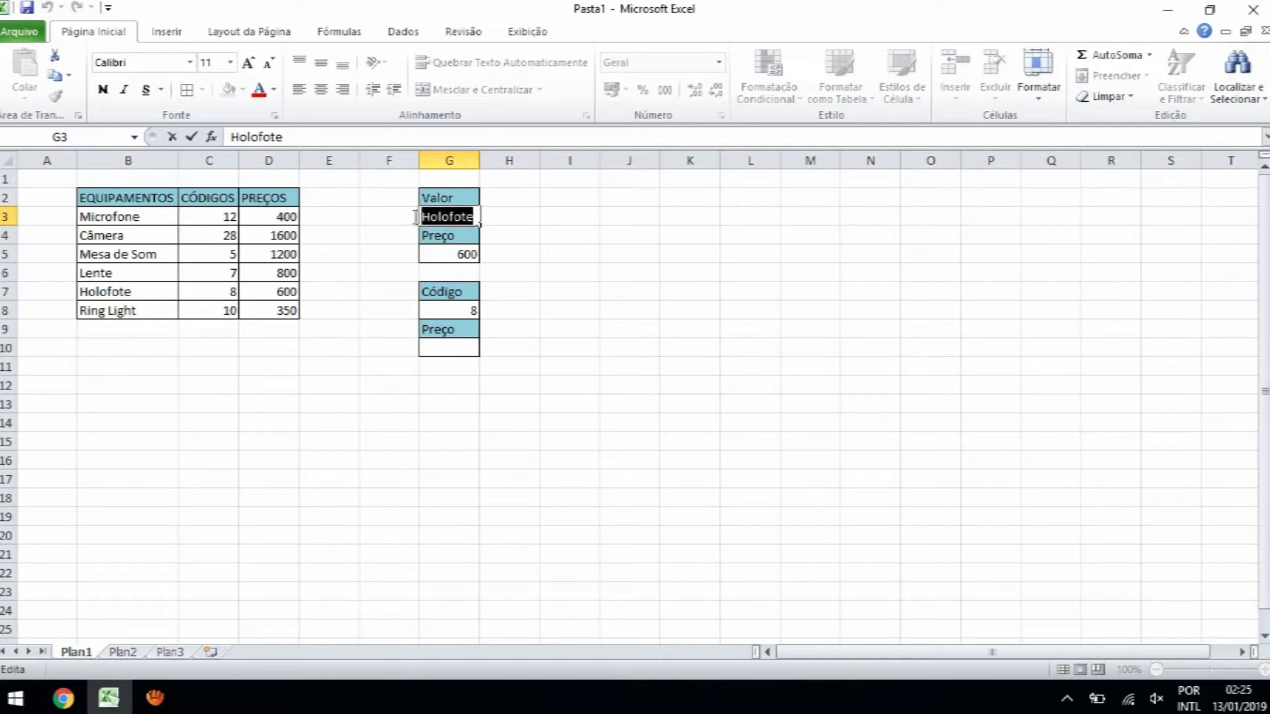
{"action": "type", "text": "Microfone"}
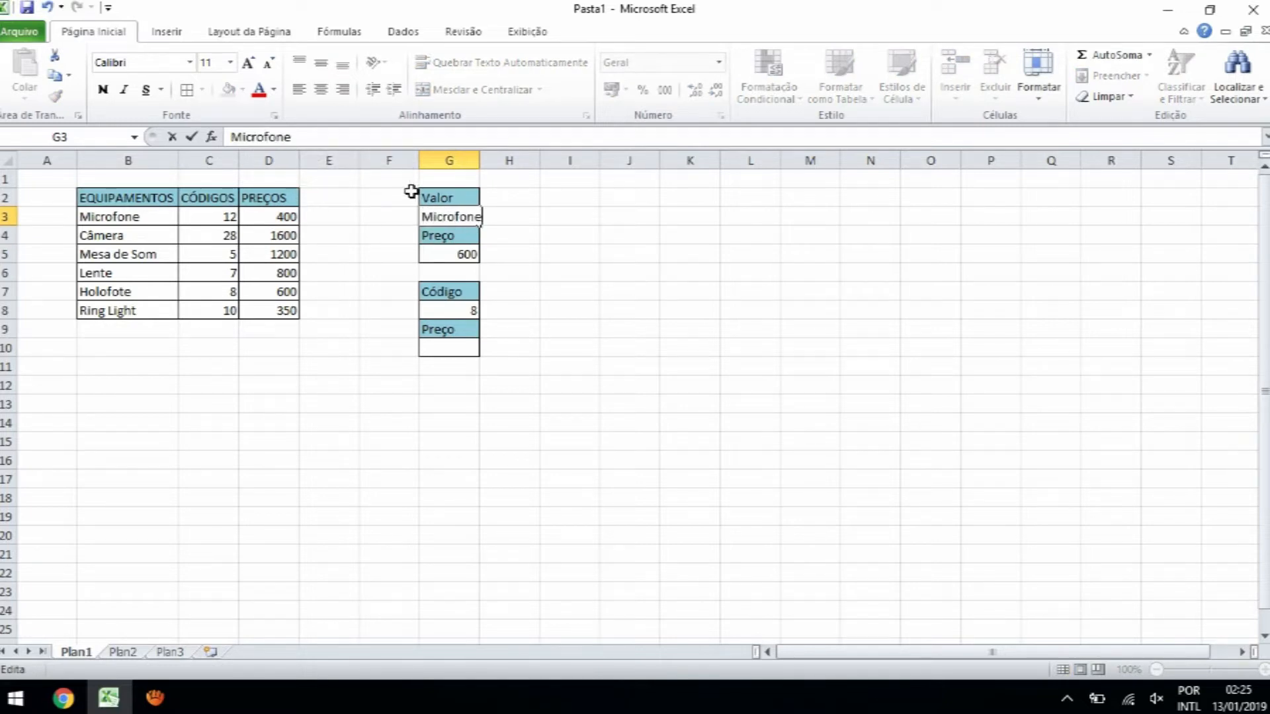
{"action": "left_click", "coordinate": [553, 236]}
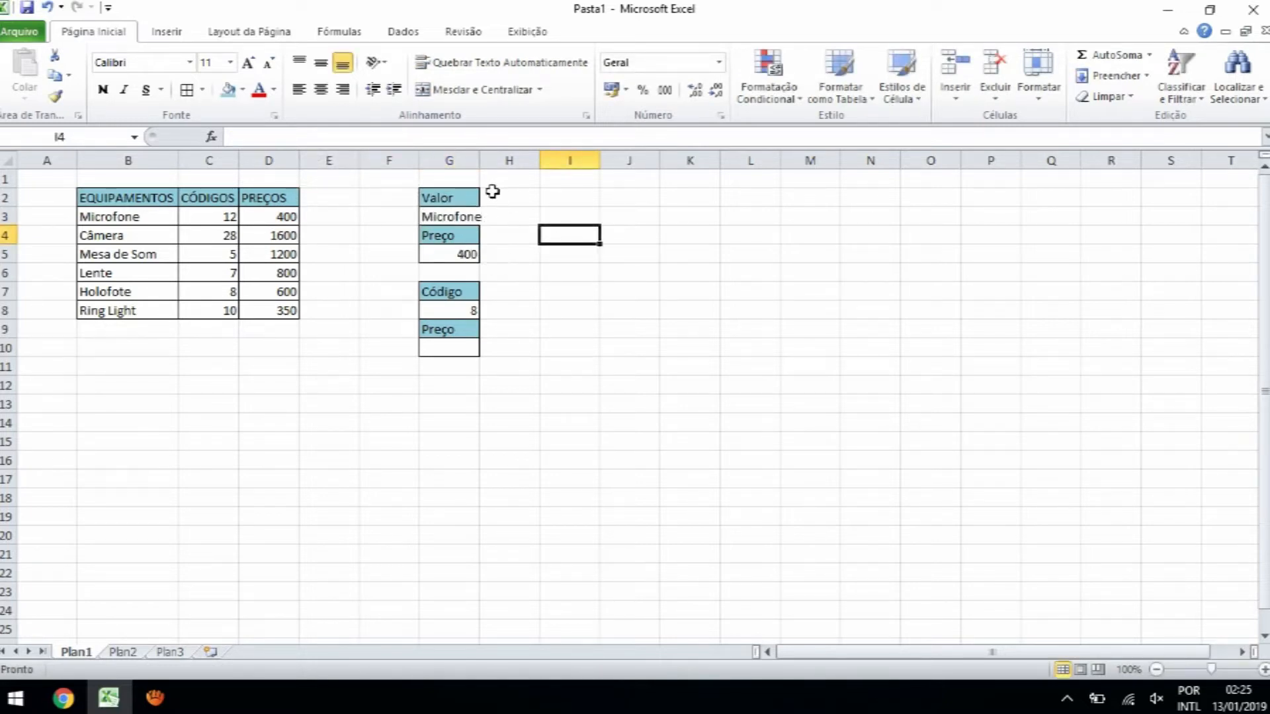
{"action": "double_click", "coordinate": [480, 161]}
{"action": "left_click", "coordinate": [598, 252]}
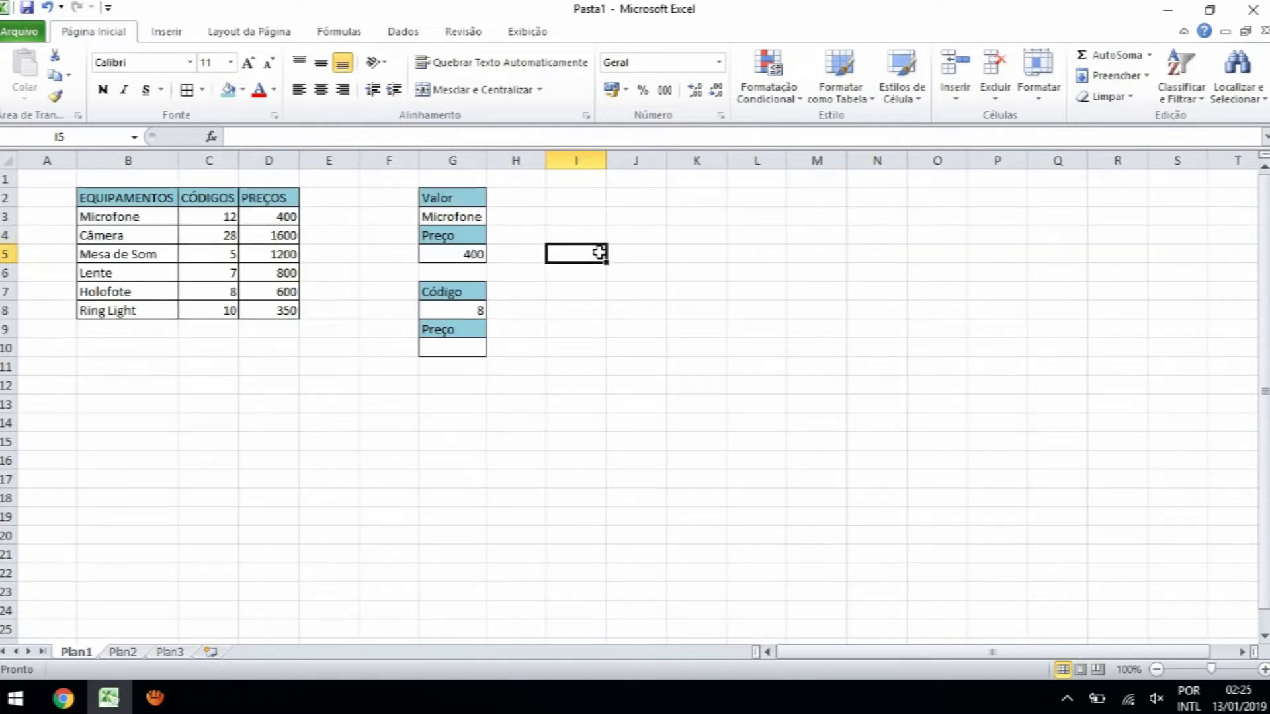
{"action": "left_click", "coordinate": [595, 291]}
{"action": "key", "text": "Down"}
{"action": "key", "text": "Down"}
{"action": "key", "text": "Down"}
{"action": "key", "text": "Down"}
{"action": "key", "text": "Down"}
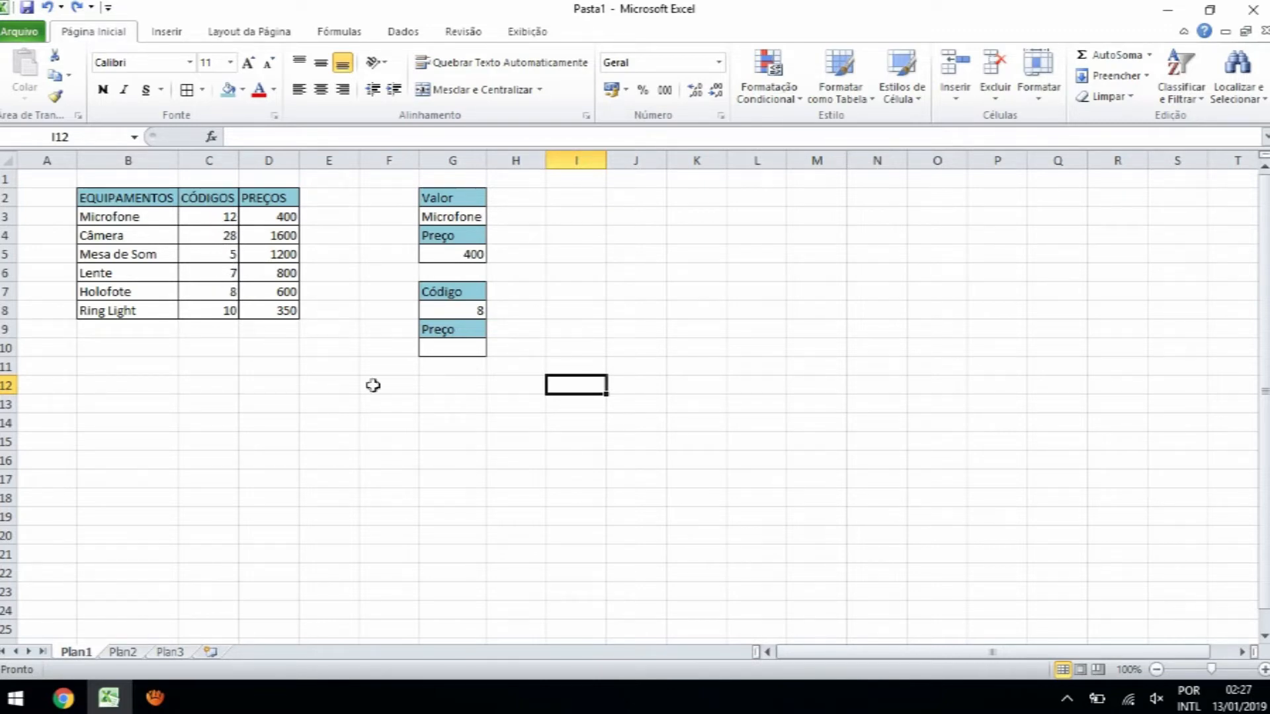
Step: Start a PROCV function in cell G10 with G8 as the lookup value and C2:D8 as the table array
{"action": "left_click", "coordinate": [467, 348]}
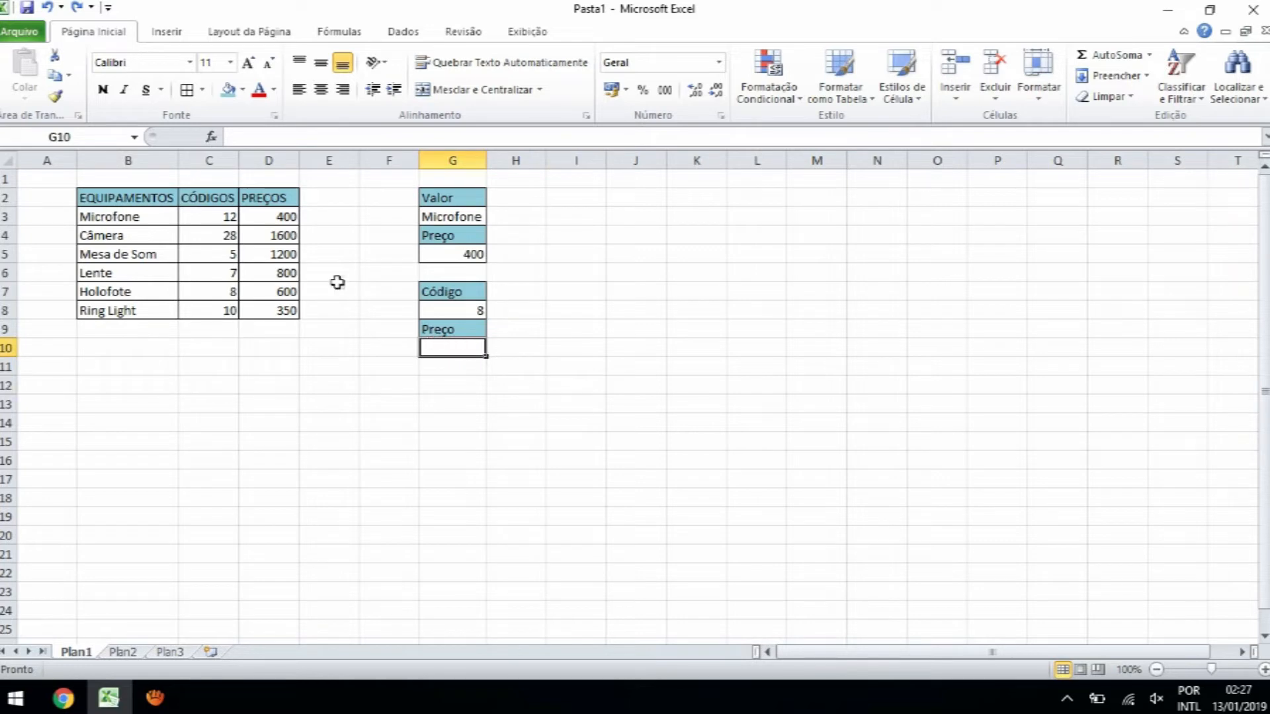
{"action": "left_click", "coordinate": [212, 137]}
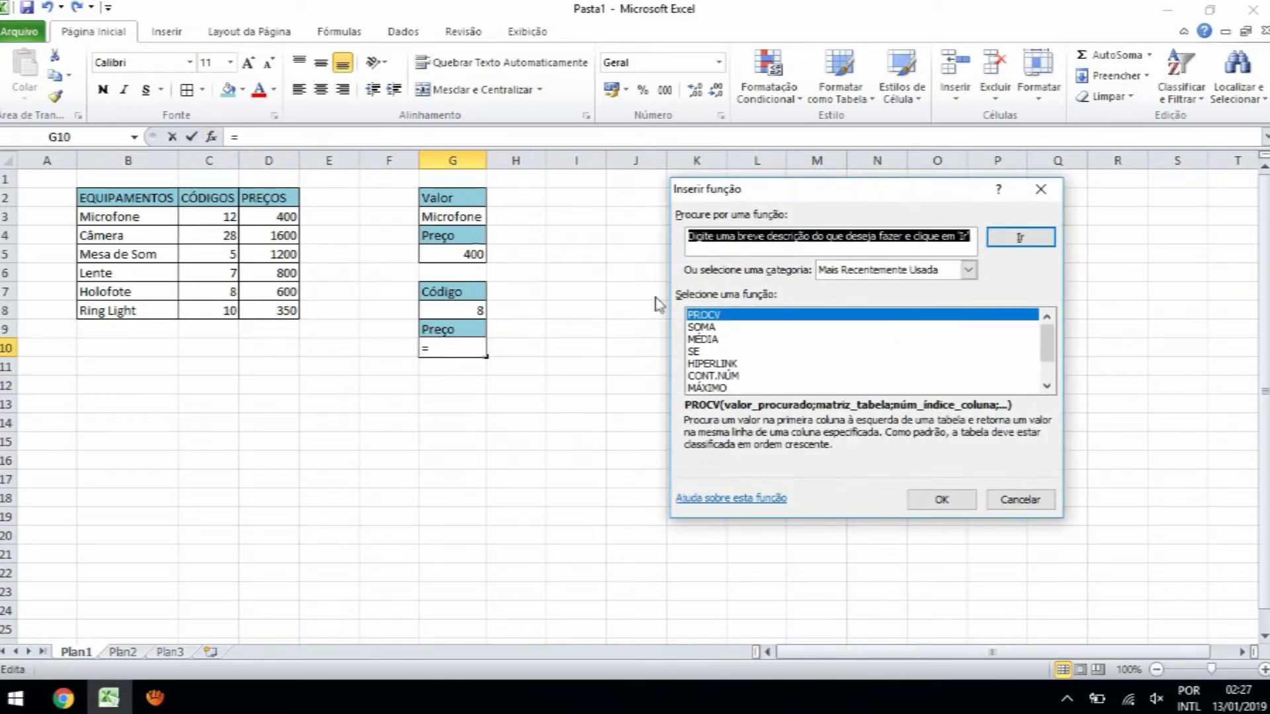
{"action": "left_click", "coordinate": [934, 503]}
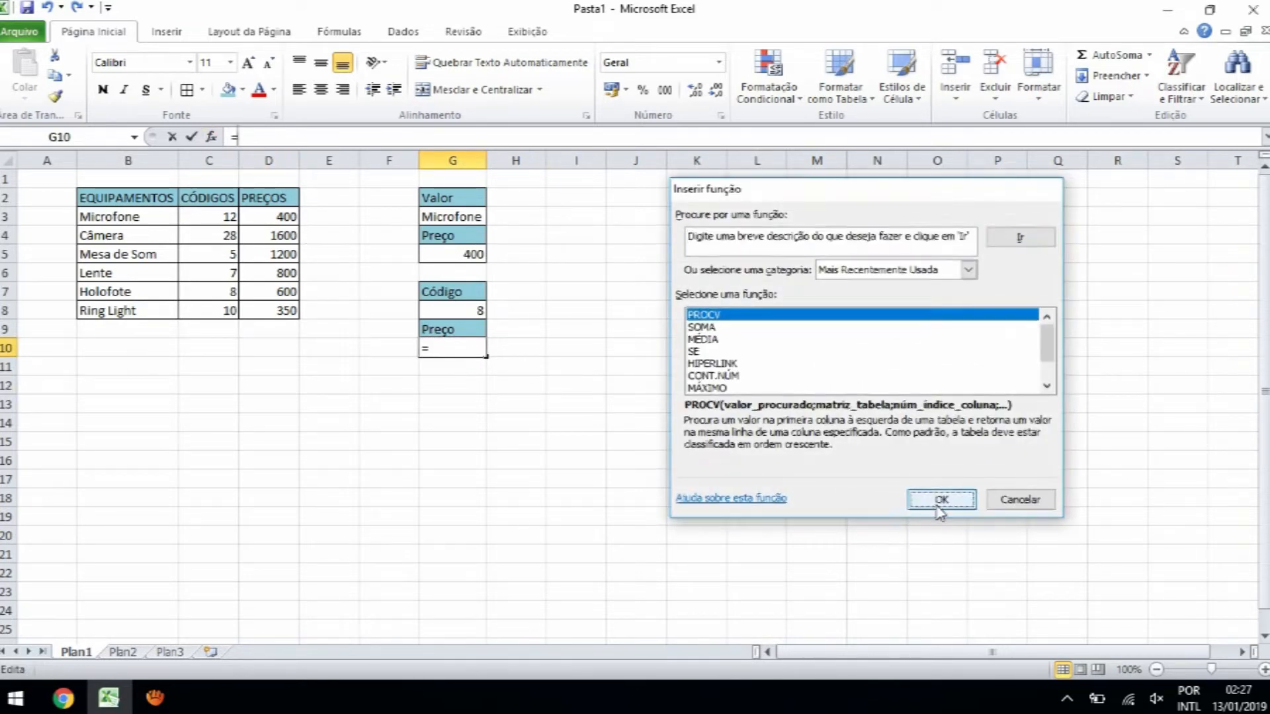
{"action": "left_click", "coordinate": [460, 309]}
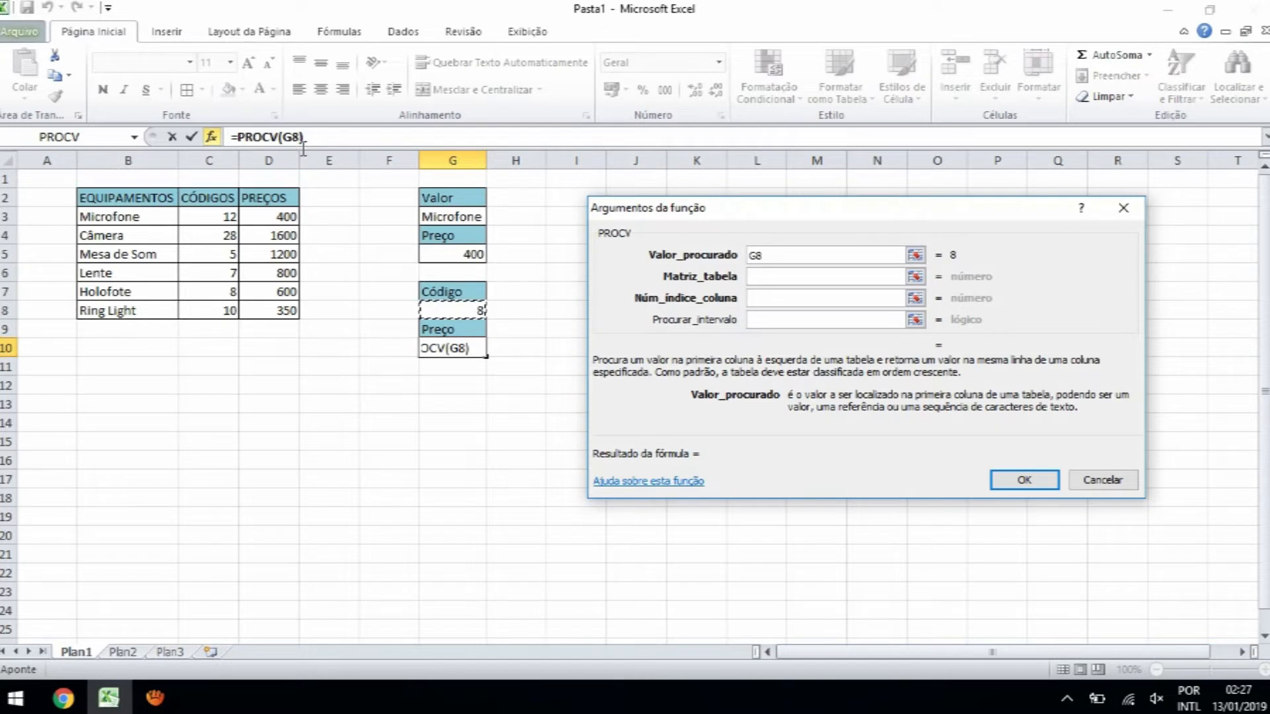
{"action": "left_click", "coordinate": [787, 278]}
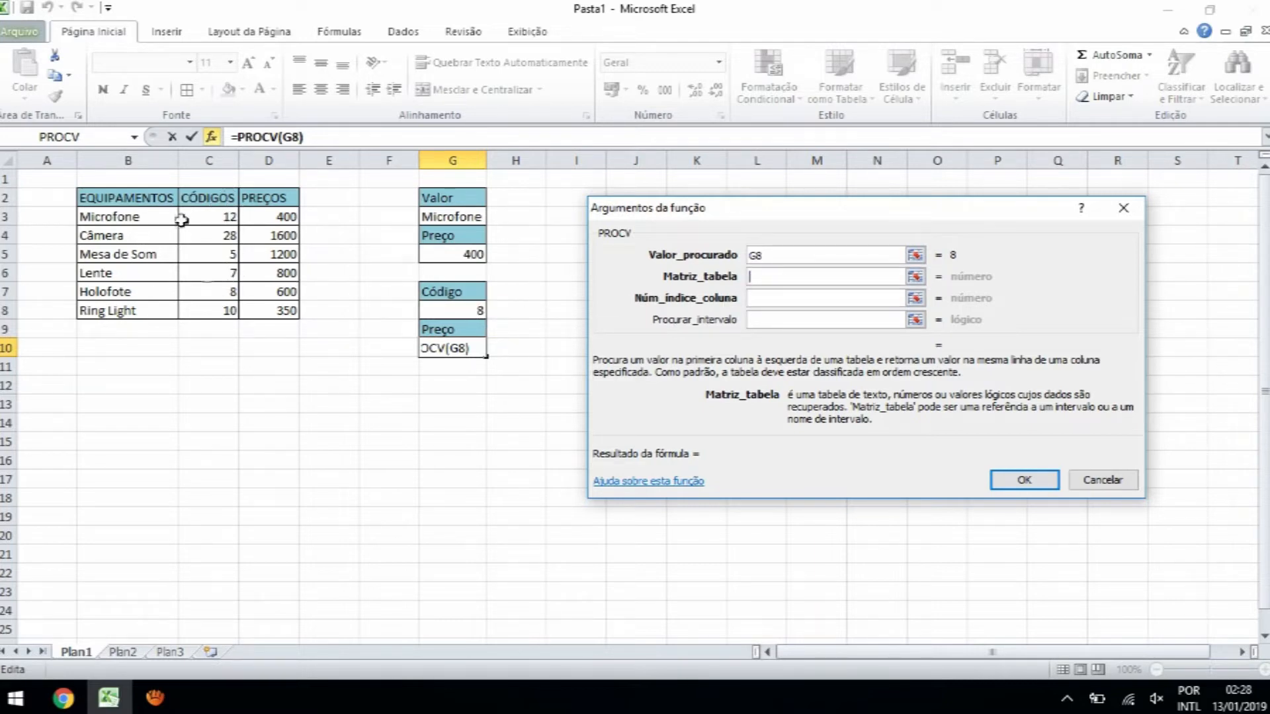
{"action": "left_click_drag", "start_coordinate": [213, 198], "coordinate": [276, 305]}
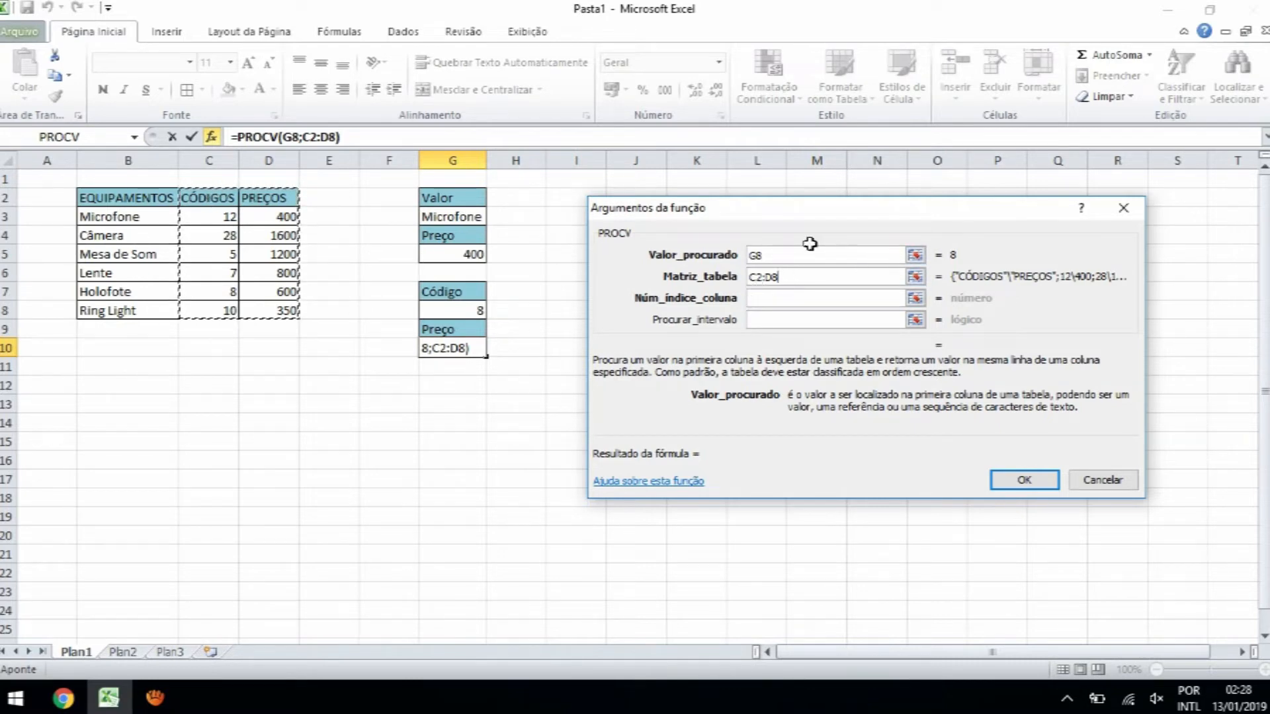
Step: Complete the PROCV formula in G10 with column index 2 and Procurar_intervalo 0
{"action": "left_click", "coordinate": [777, 298]}
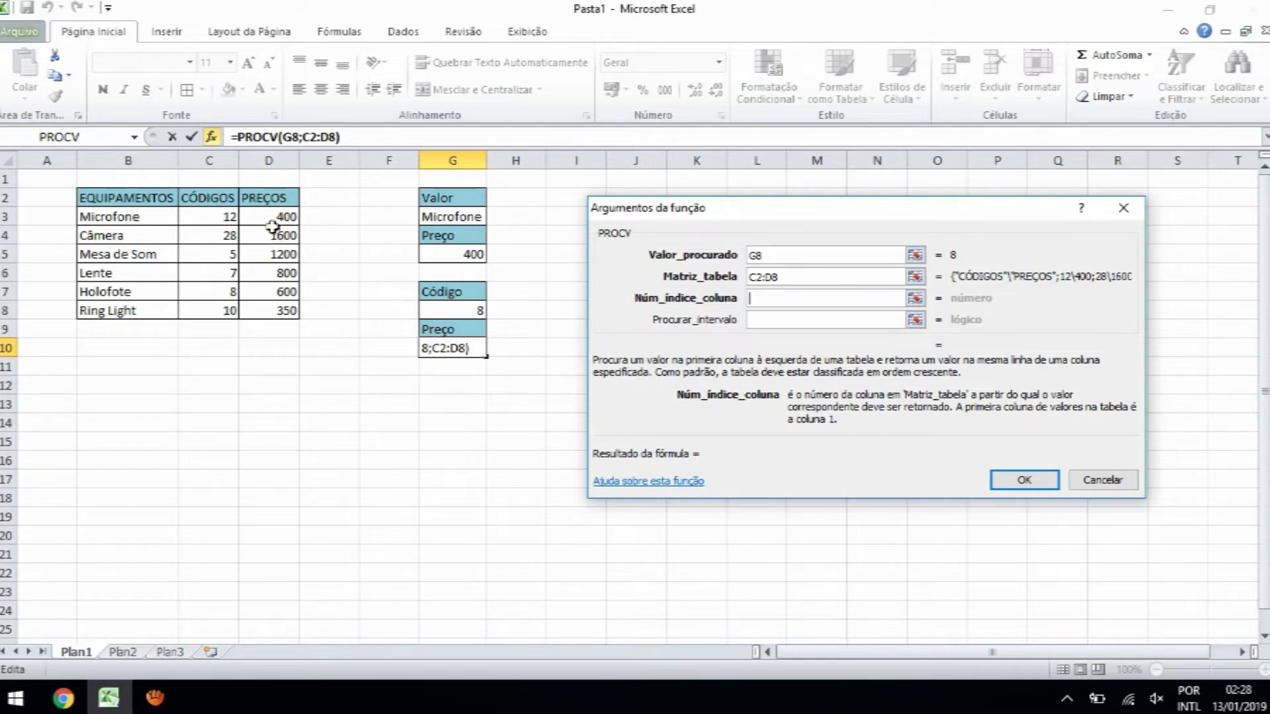
{"action": "type", "text": "2"}
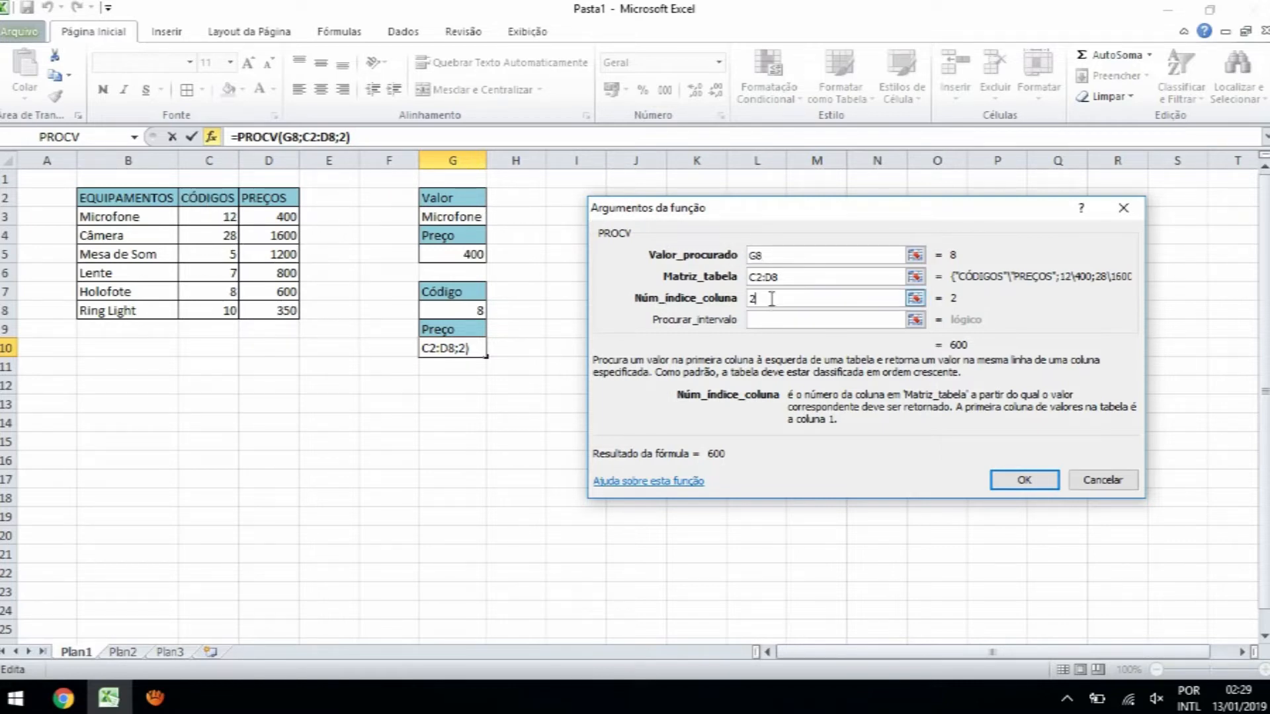
{"action": "left_click", "coordinate": [773, 321]}
{"action": "type", "text": "0"}
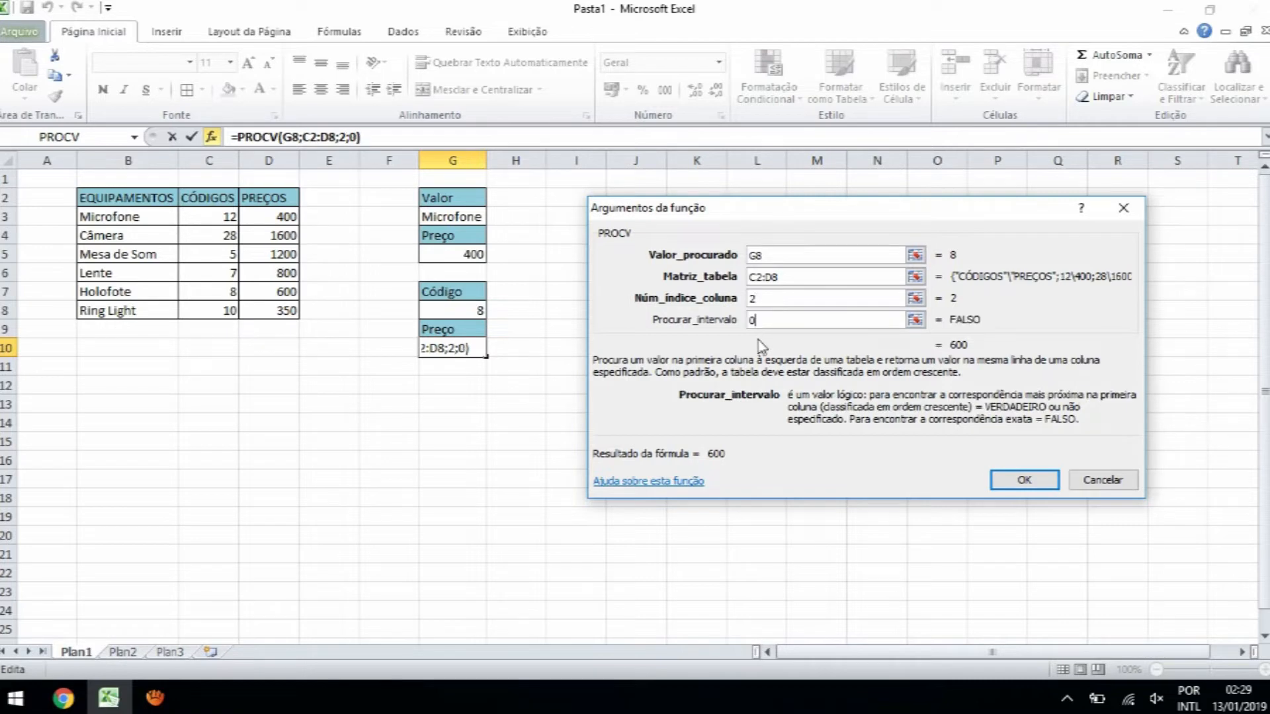
{"action": "left_click", "coordinate": [1043, 480]}
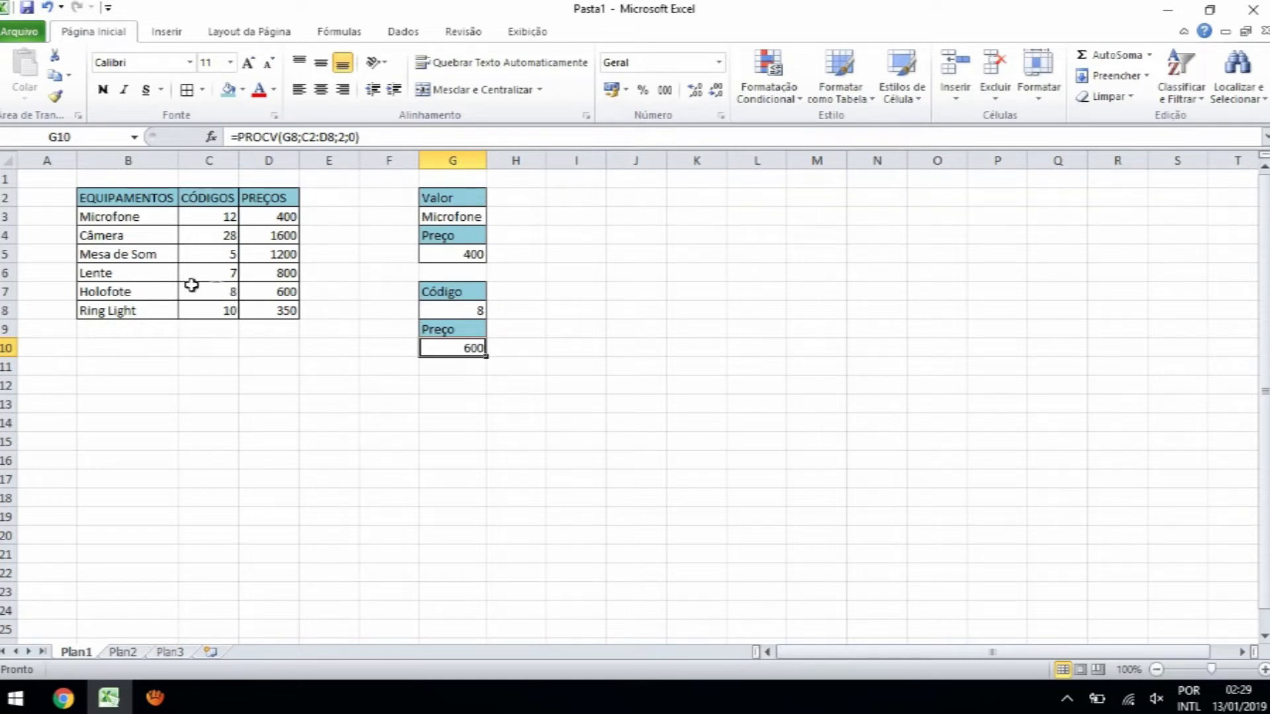
Step: Test the code lookup by setting the Código value in G8 to 7
{"action": "left_click", "coordinate": [459, 315]}
{"action": "double_click", "coordinate": [484, 311]}
{"action": "double_click", "coordinate": [481, 311]}
{"action": "type", "text": "7"}
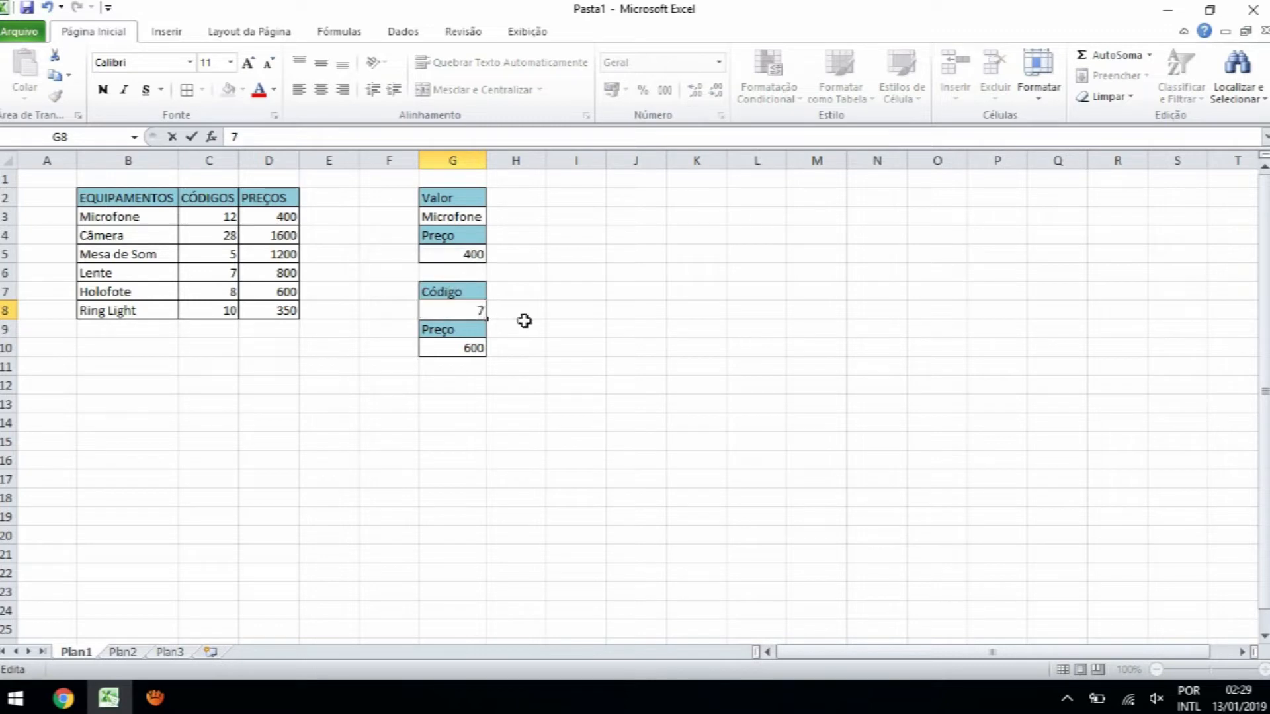
{"action": "left_click", "coordinate": [524, 324]}
Step: Set the Código value in G8 to 10 to look up another equipment price
{"action": "left_click", "coordinate": [479, 310]}
{"action": "double_click", "coordinate": [481, 311]}
{"action": "double_click", "coordinate": [483, 311]}
{"action": "type", "text": "10"}
{"action": "left_click", "coordinate": [536, 324]}
Step: Replace the Código value in G8 with 28 to look up the Câmera price
{"action": "left_click", "coordinate": [467, 309]}
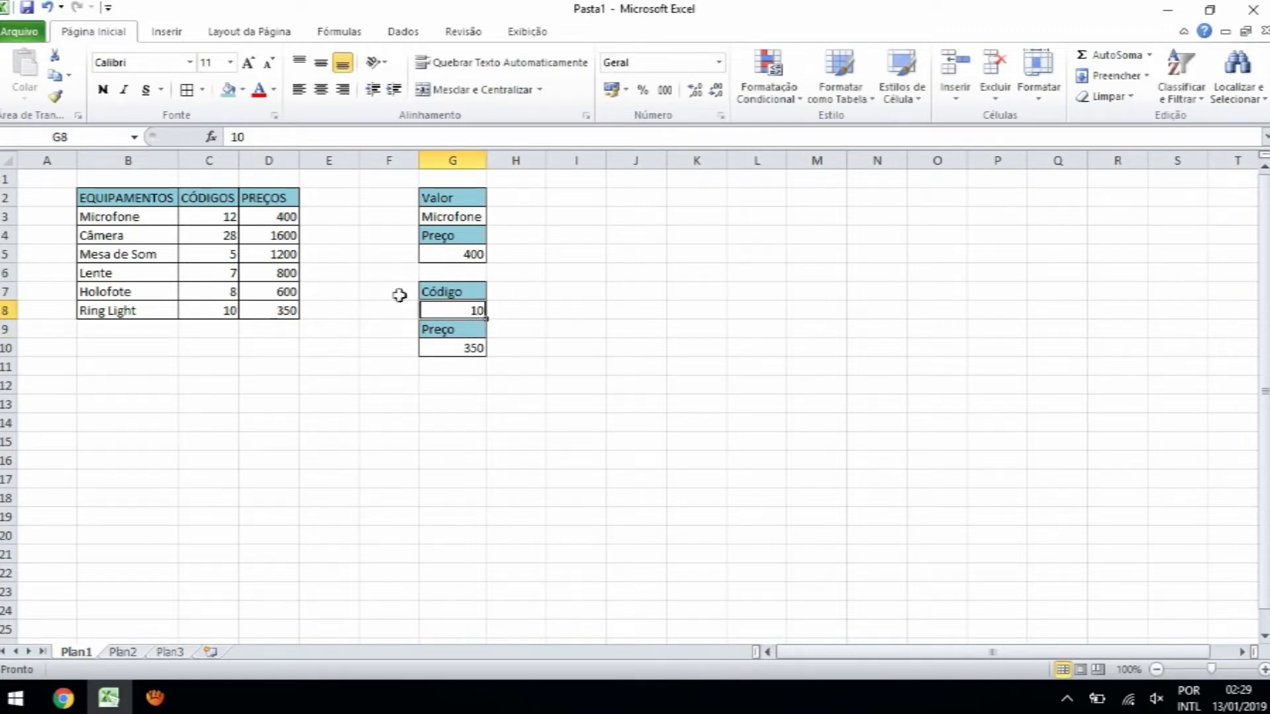
{"action": "double_click", "coordinate": [458, 310]}
{"action": "type", "text": "28"}
{"action": "left_click", "coordinate": [574, 327]}
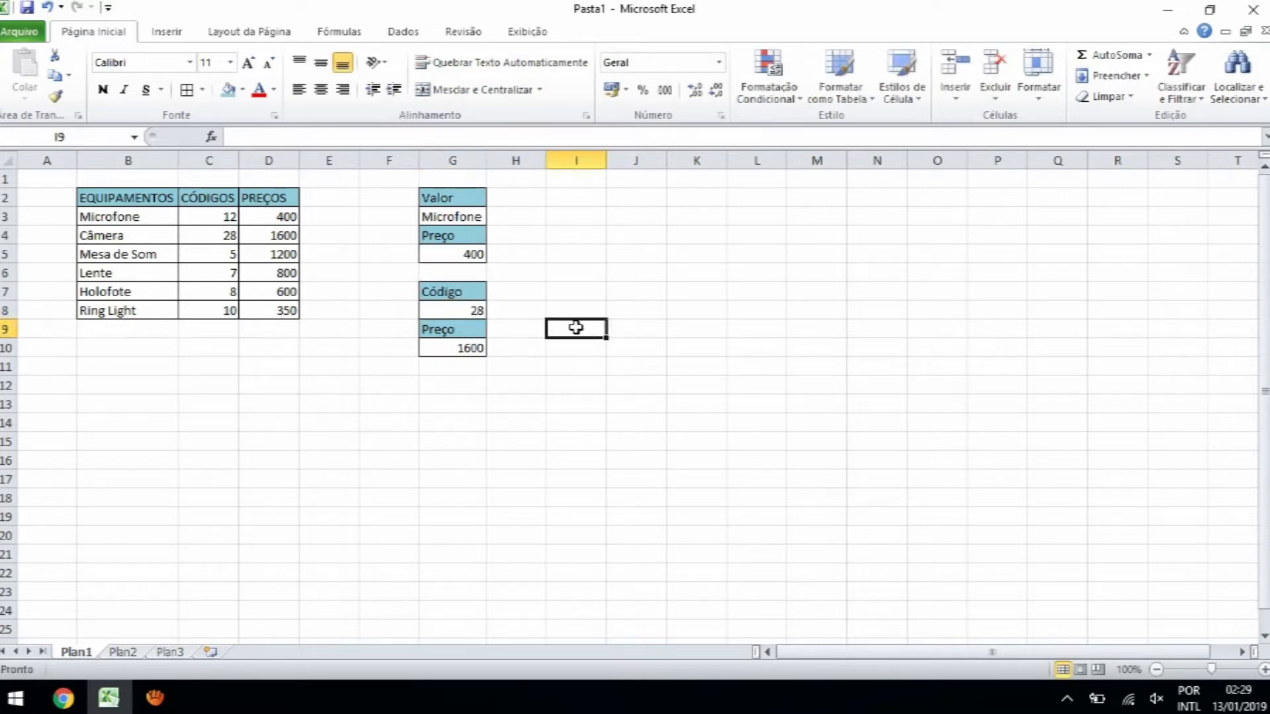
Step: Enter 21 in G8, a code missing from the equipment table, to test the lookup
{"action": "double_click", "coordinate": [468, 309]}
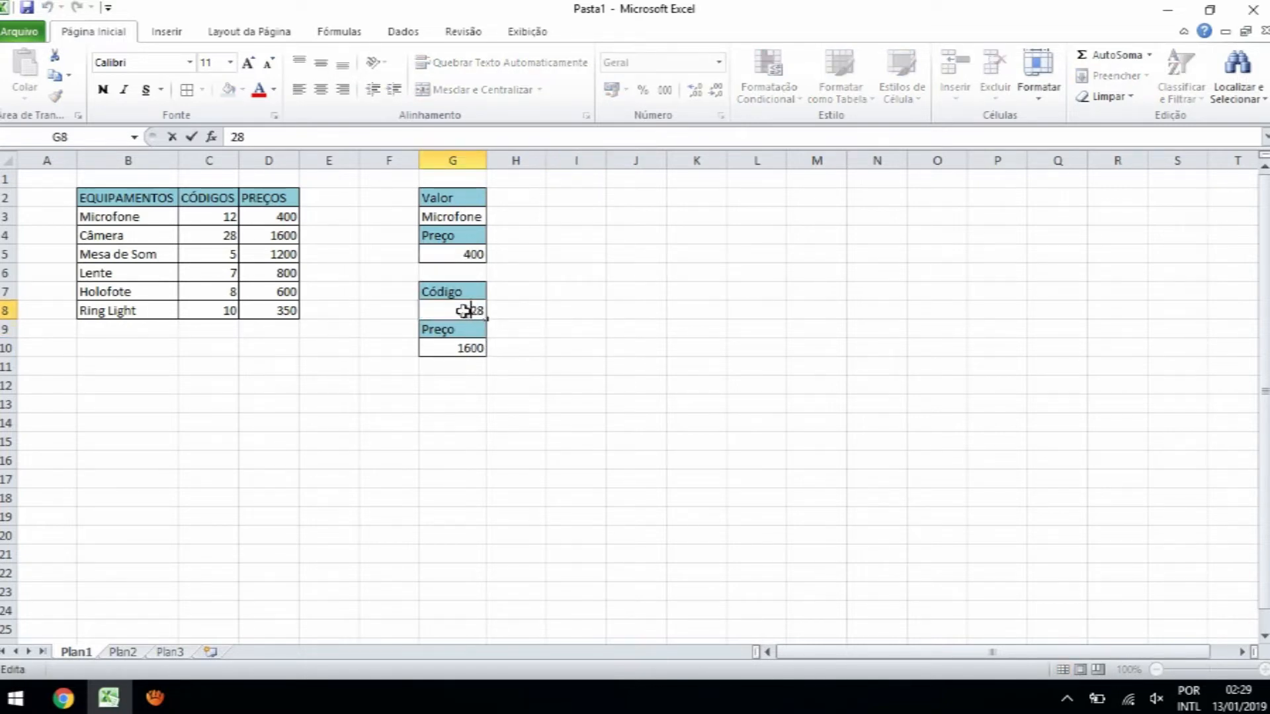
{"action": "left_click_drag", "start_coordinate": [465, 311], "coordinate": [490, 311]}
{"action": "type", "text": "21"}
{"action": "left_click", "coordinate": [579, 326]}
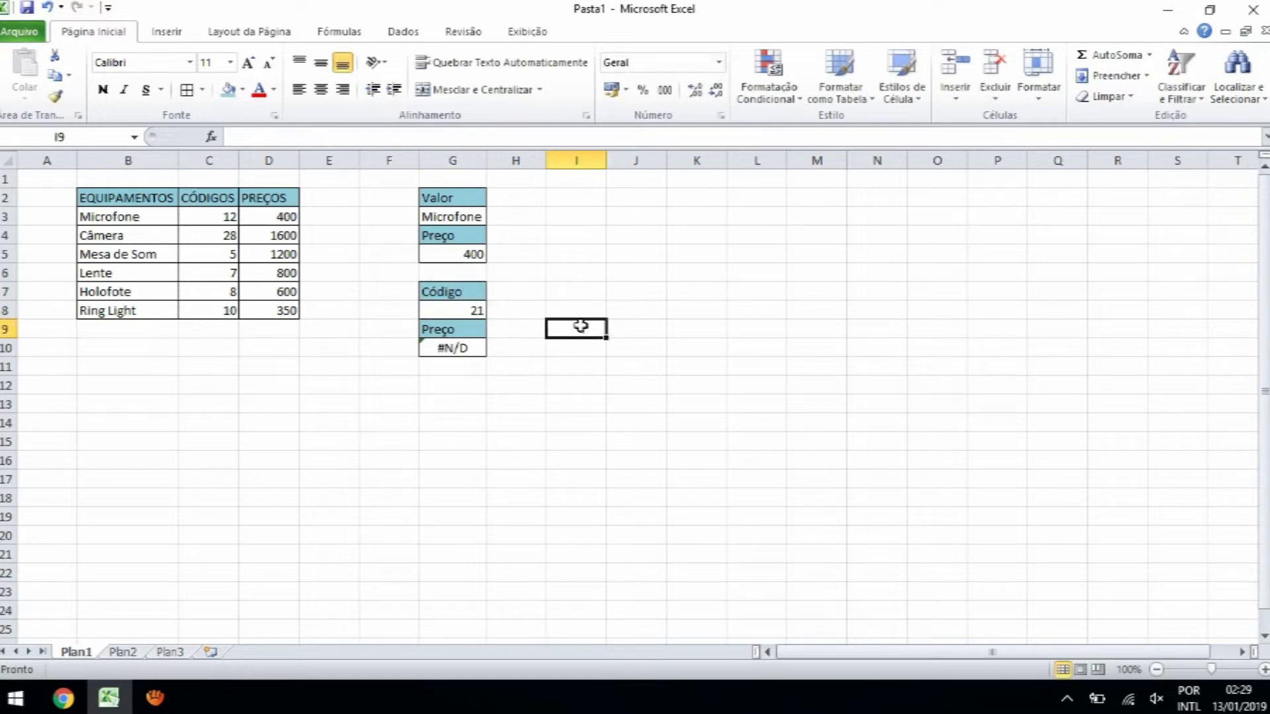
Step: Check the PROCV formulas in G10 and G5, and set the Código value in G8 to 5
{"action": "left_click", "coordinate": [458, 348]}
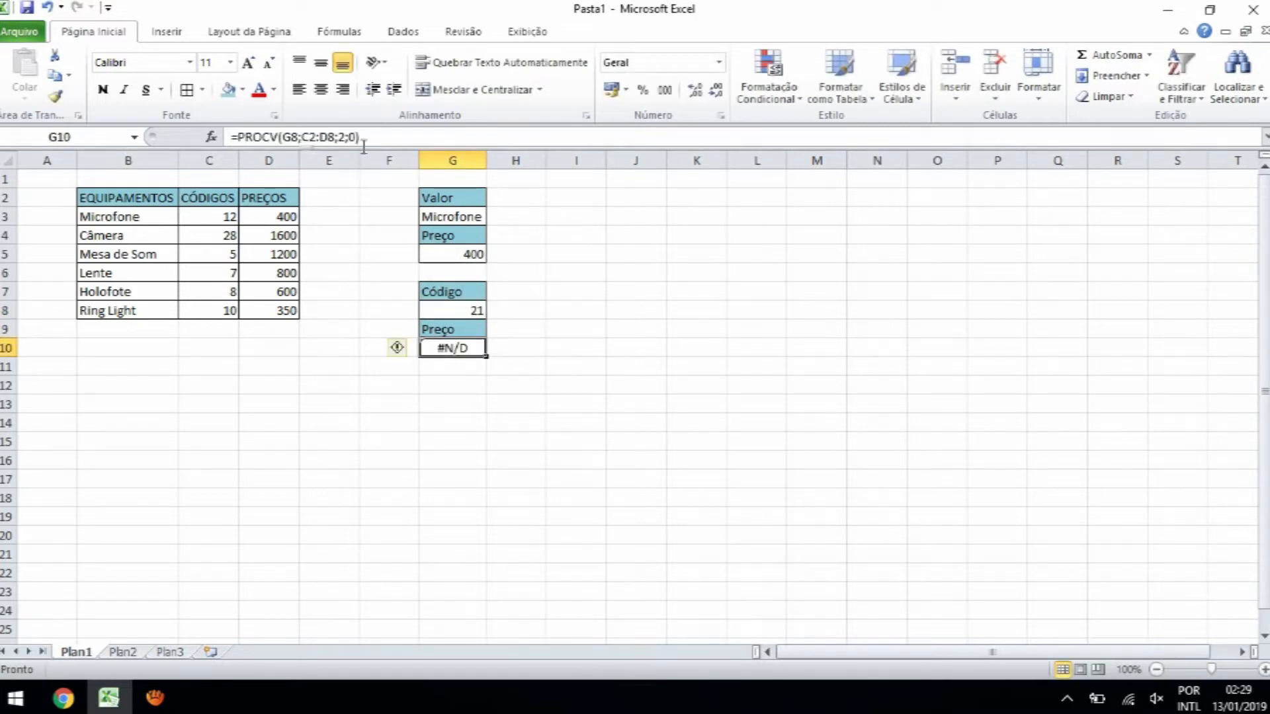
{"action": "left_click", "coordinate": [443, 252]}
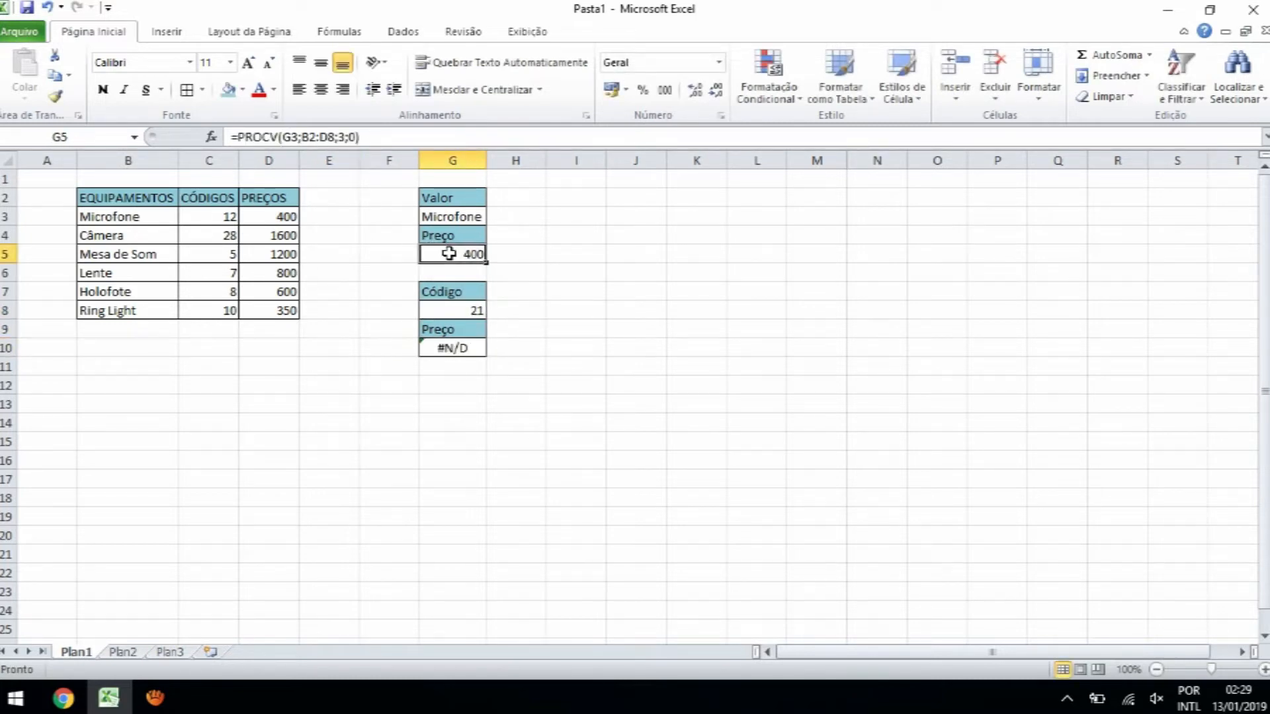
{"action": "left_click", "coordinate": [463, 347]}
{"action": "double_click", "coordinate": [480, 310]}
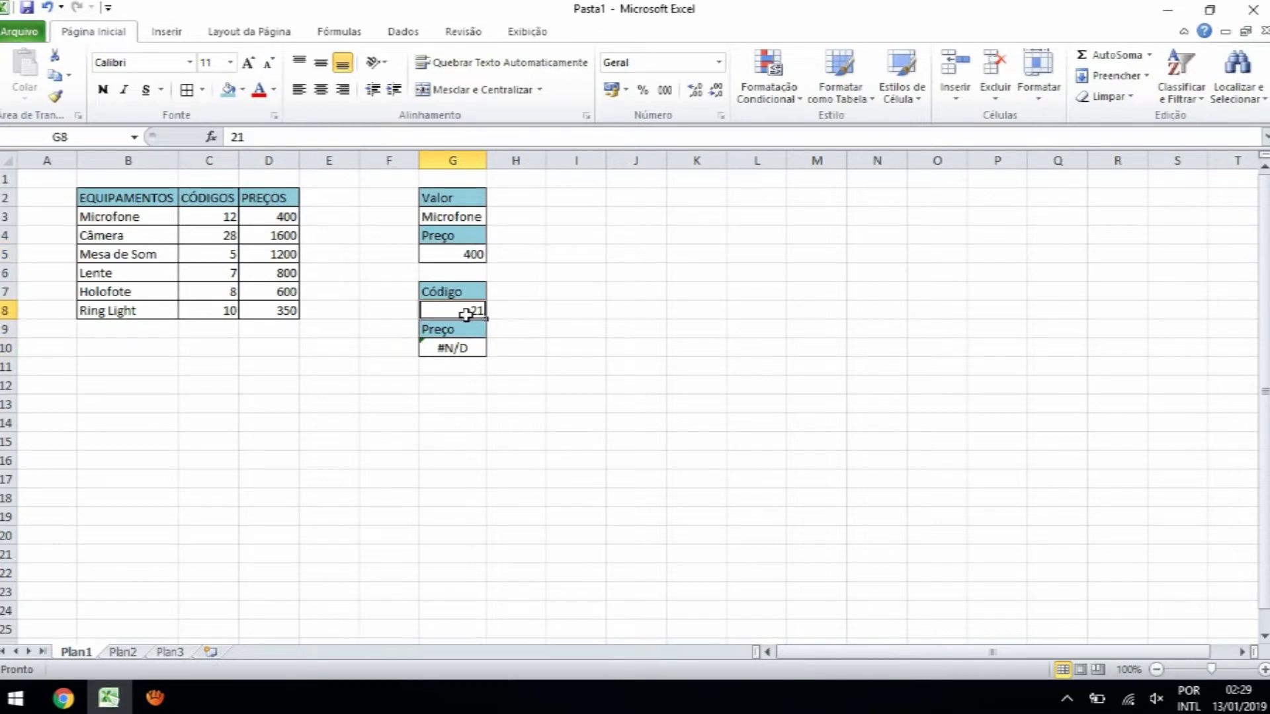
{"action": "left_click_drag", "start_coordinate": [467, 311], "coordinate": [489, 311]}
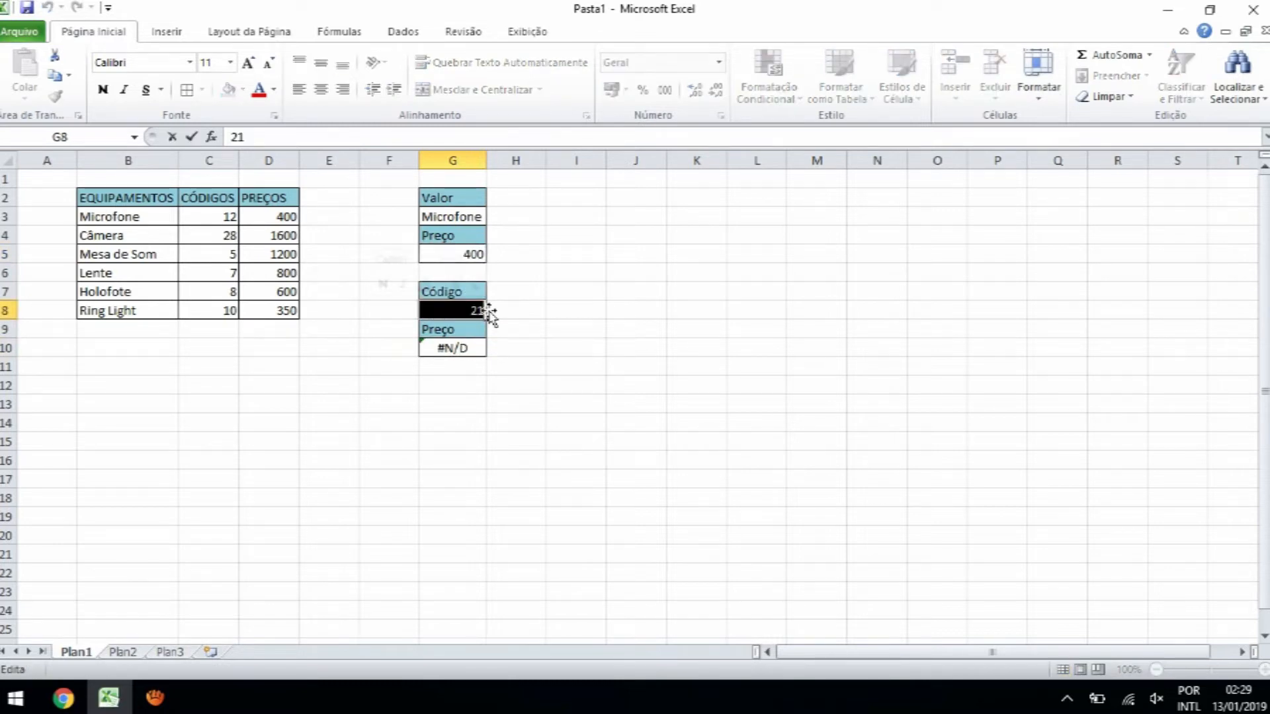
{"action": "type", "text": "5"}
{"action": "left_click", "coordinate": [537, 311]}
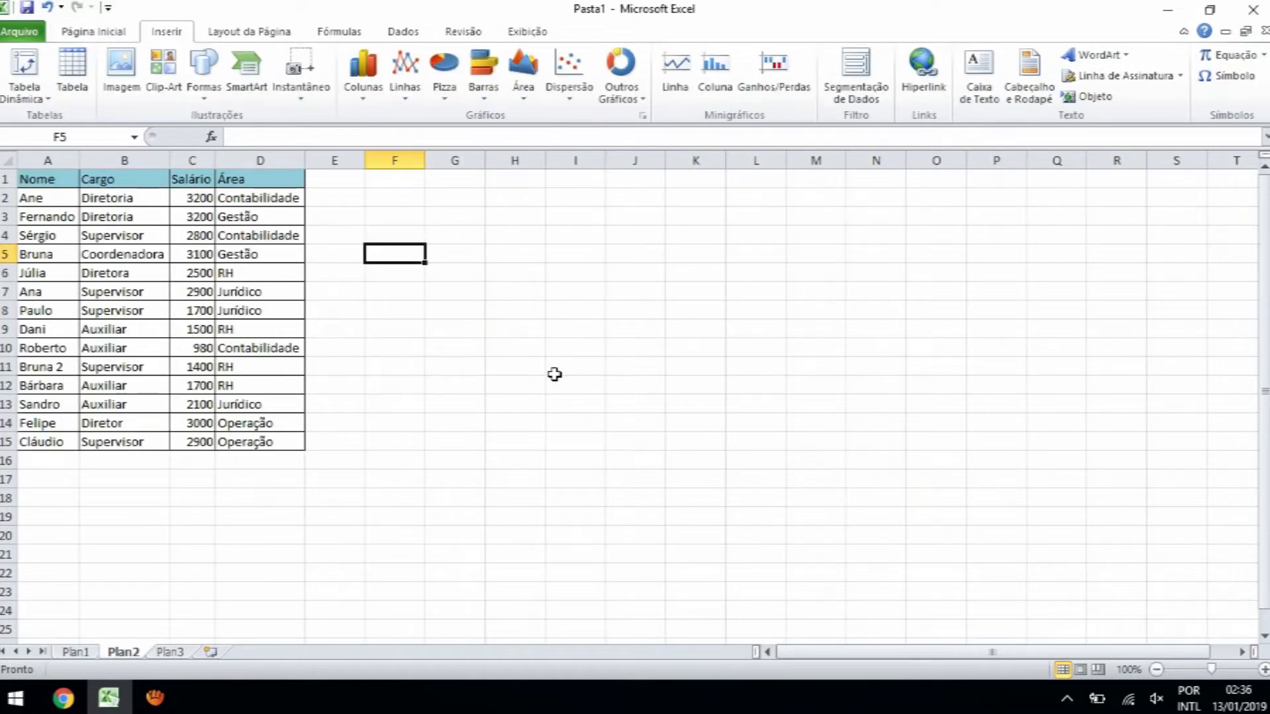
Step: Review the equipment lookup sheet Plan1 and the employee table on Plan2, including the area below its last row
{"action": "left_click", "coordinate": [78, 651]}
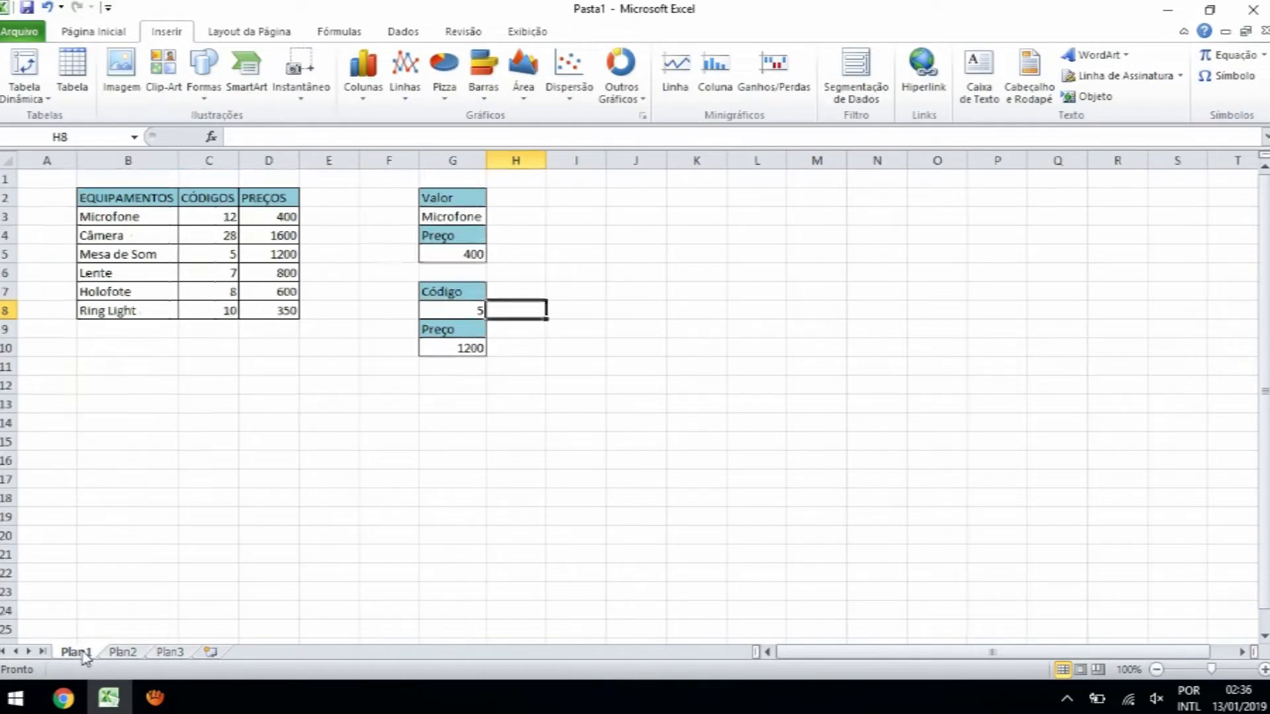
{"action": "left_click", "coordinate": [126, 651]}
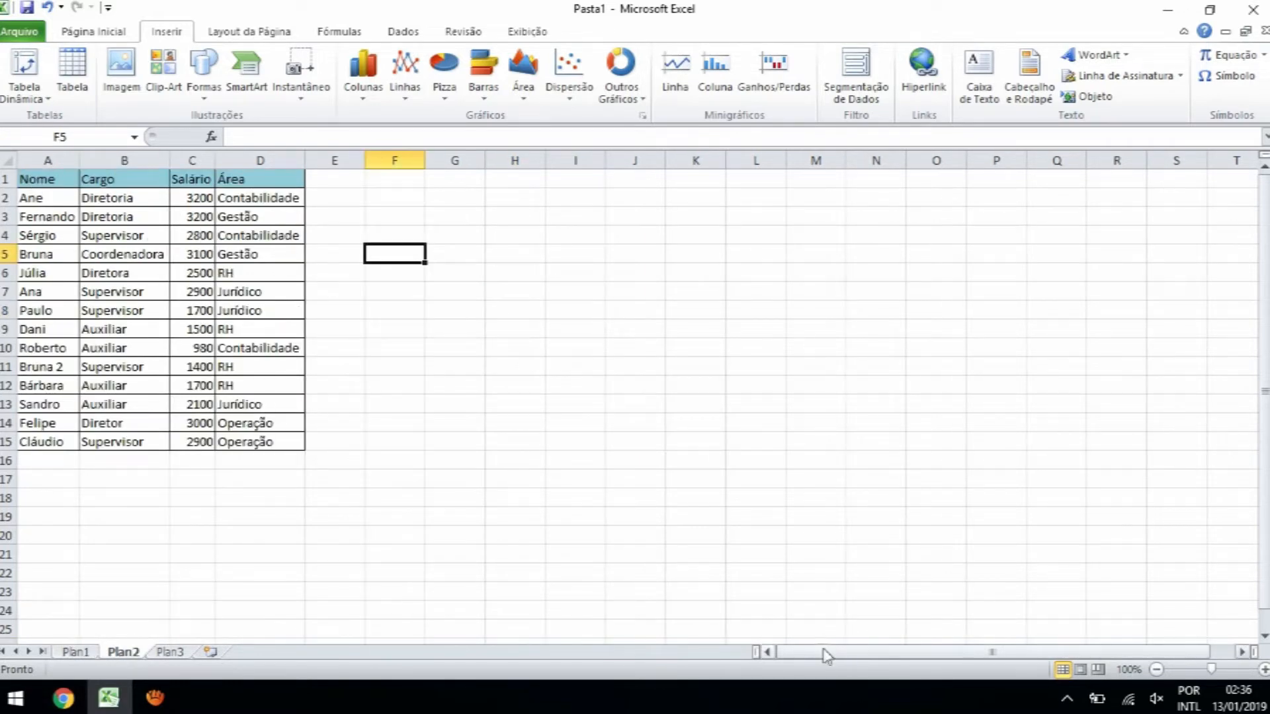
{"action": "left_click", "coordinate": [77, 651]}
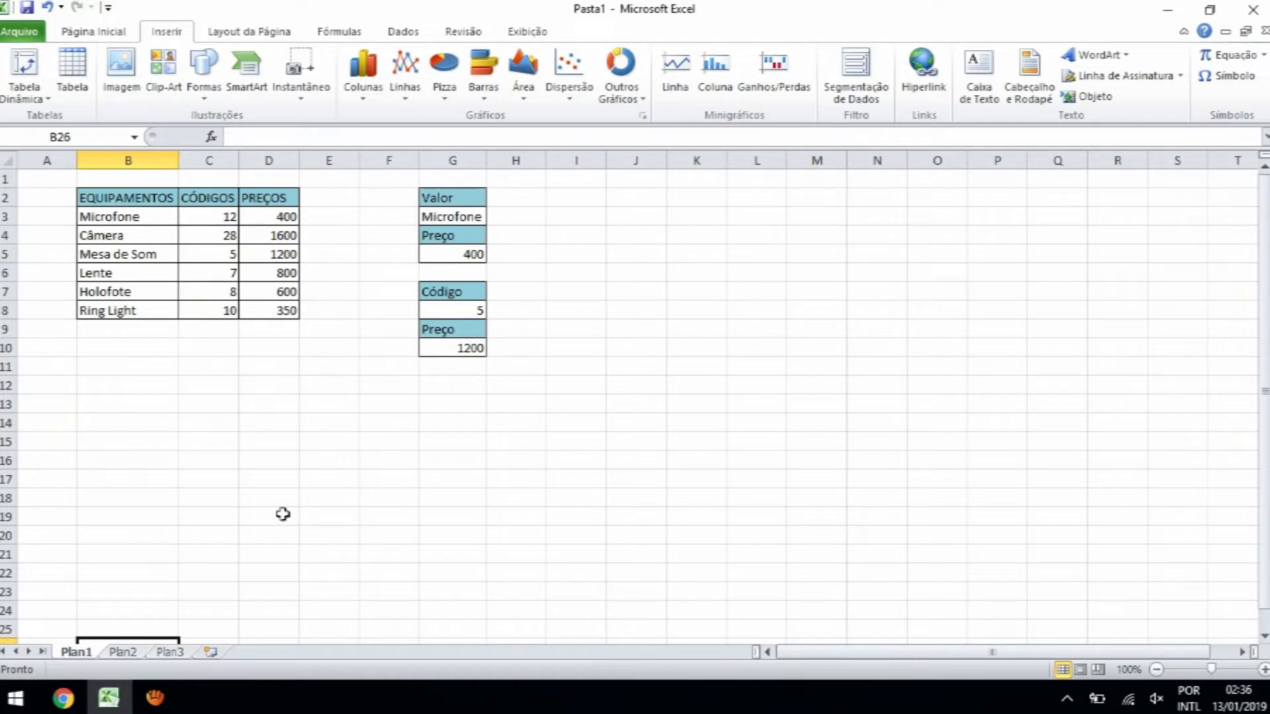
{"action": "left_click", "coordinate": [123, 652]}
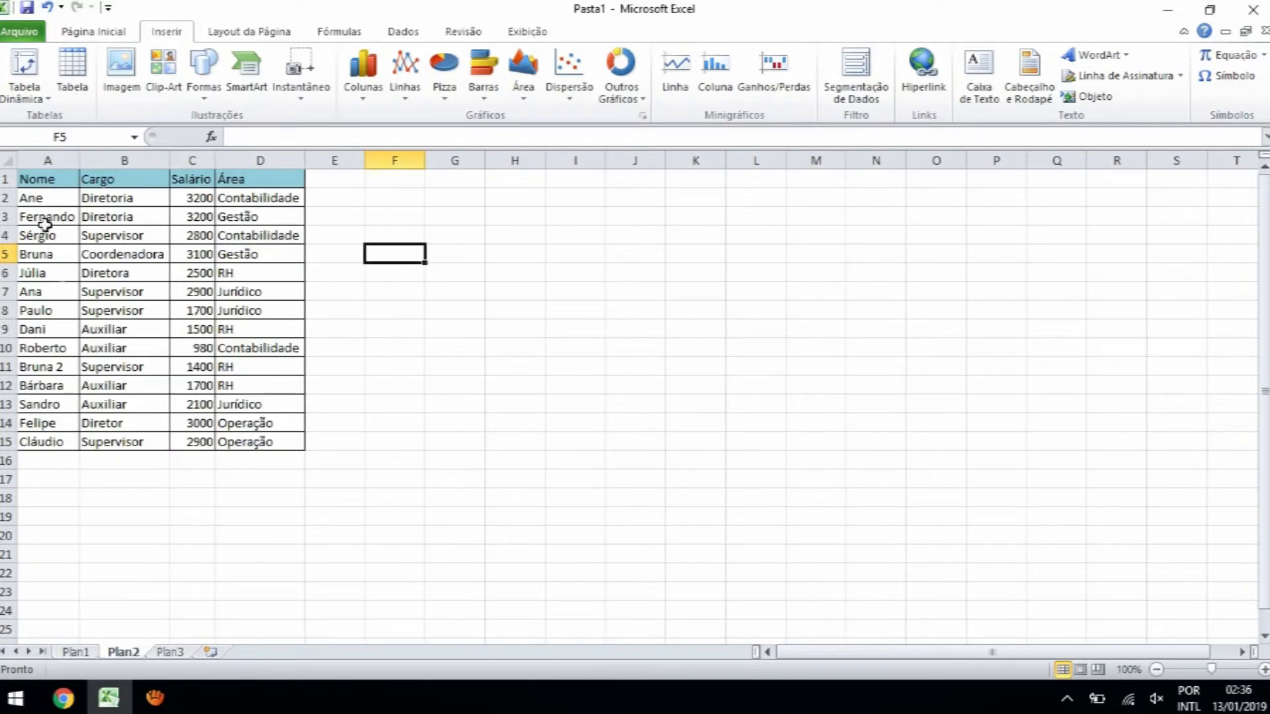
{"action": "left_click", "coordinate": [570, 342]}
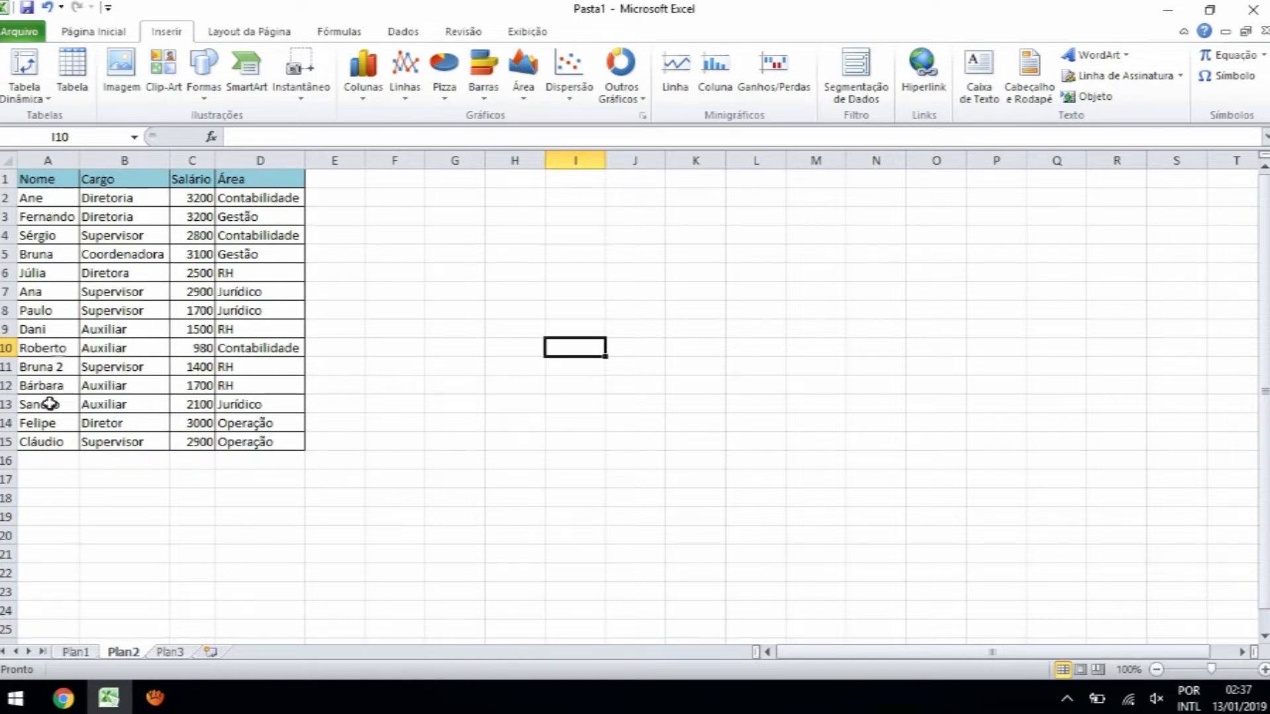
{"action": "scroll", "coordinate": [200, 313], "scroll_direction": "down", "scroll_amount": 12}
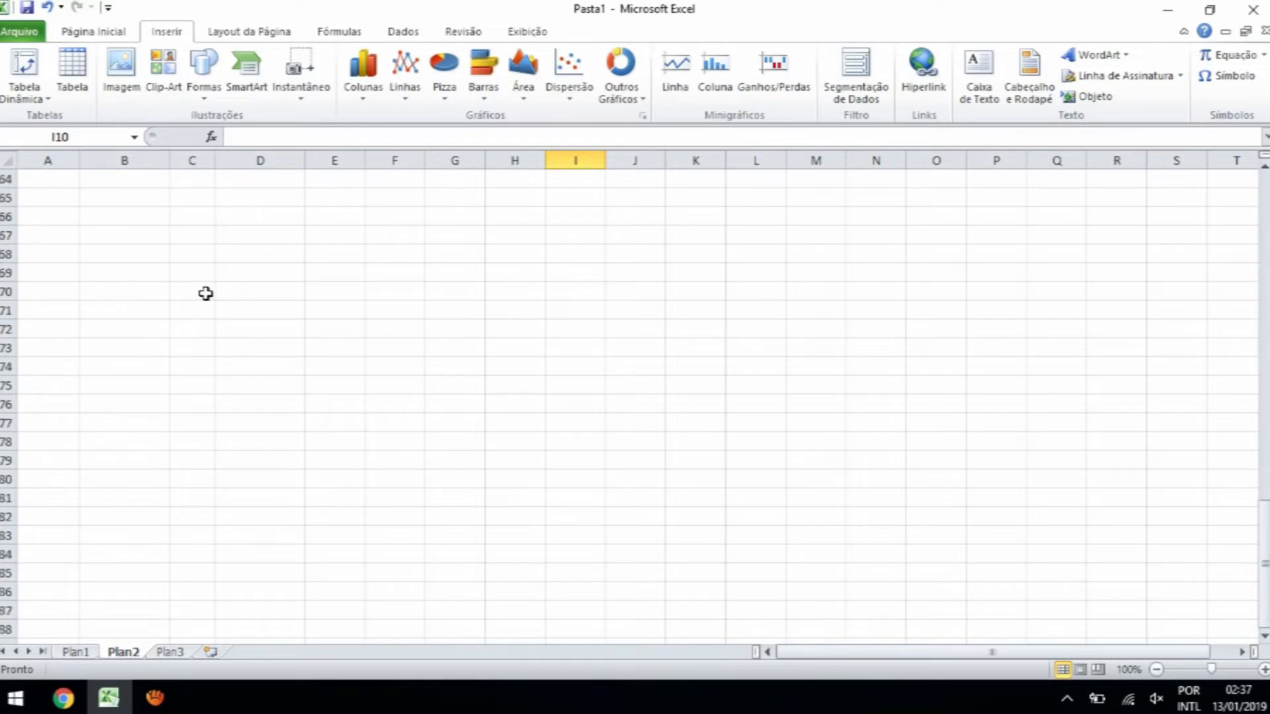
{"action": "scroll", "coordinate": [204, 292], "scroll_direction": "up", "scroll_amount": 12}
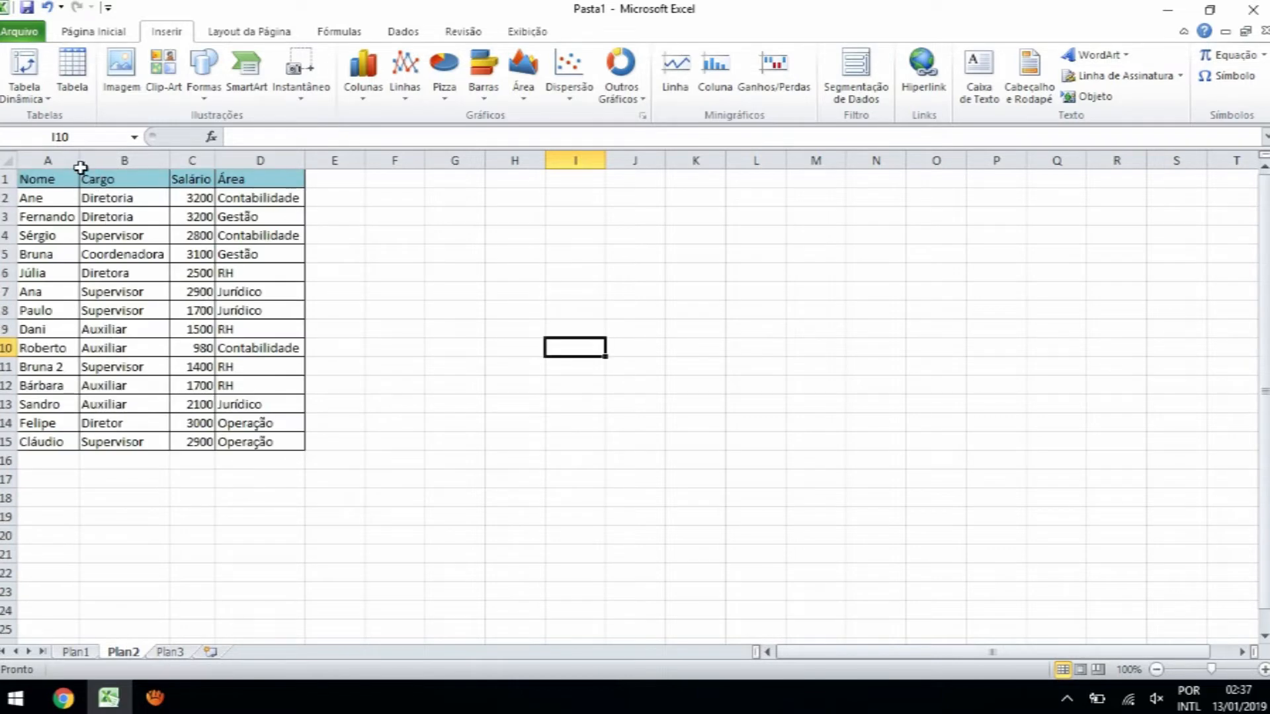
Step: Widen the Nome, Cargo, Salário and Área columns of the employee table on Plan2
{"action": "left_click_drag", "start_coordinate": [77, 162], "coordinate": [105, 162]}
{"action": "left_click_drag", "start_coordinate": [197, 160], "coordinate": [275, 159]}
{"action": "left_click_drag", "start_coordinate": [365, 160], "coordinate": [394, 165]}
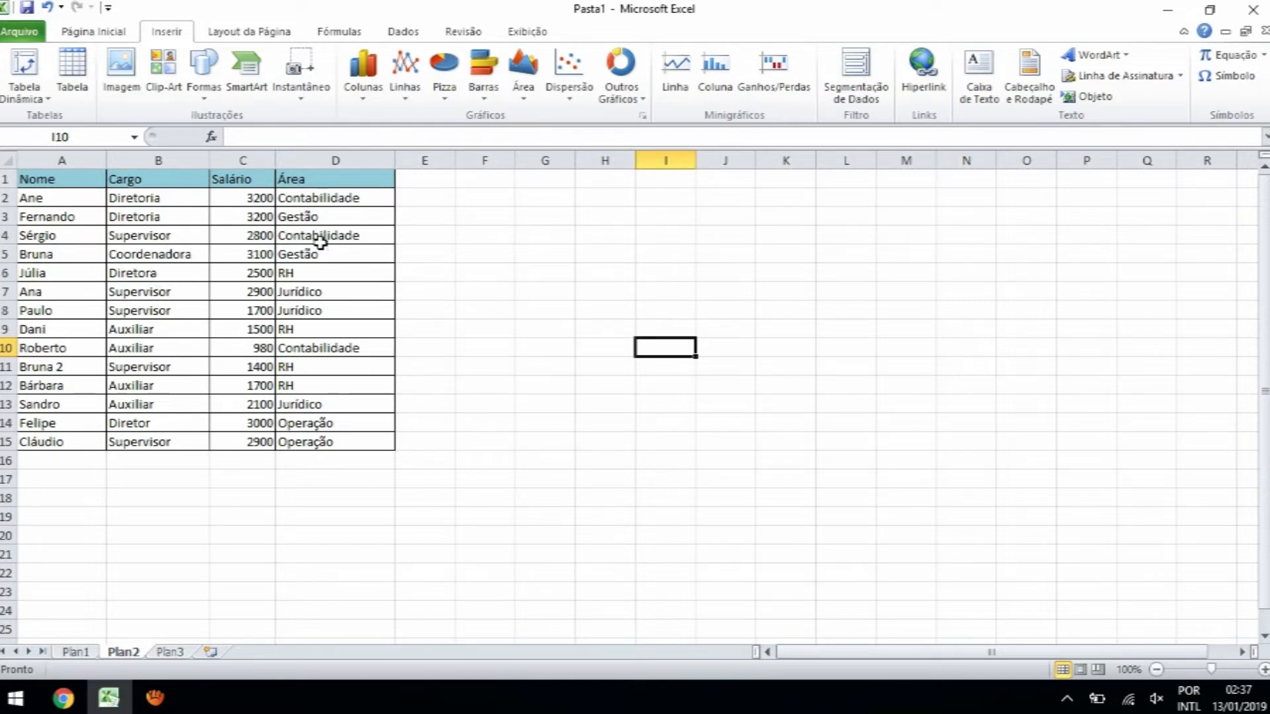
Step: Examine the employee rows whose Área is Contabilidade together with their Salário values
{"action": "left_click", "coordinate": [322, 200]}
{"action": "left_click", "coordinate": [341, 233]}
{"action": "left_click", "coordinate": [375, 345]}
{"action": "left_click", "coordinate": [351, 200]}
{"action": "left_click", "coordinate": [349, 237]}
{"action": "left_click", "coordinate": [271, 199]}
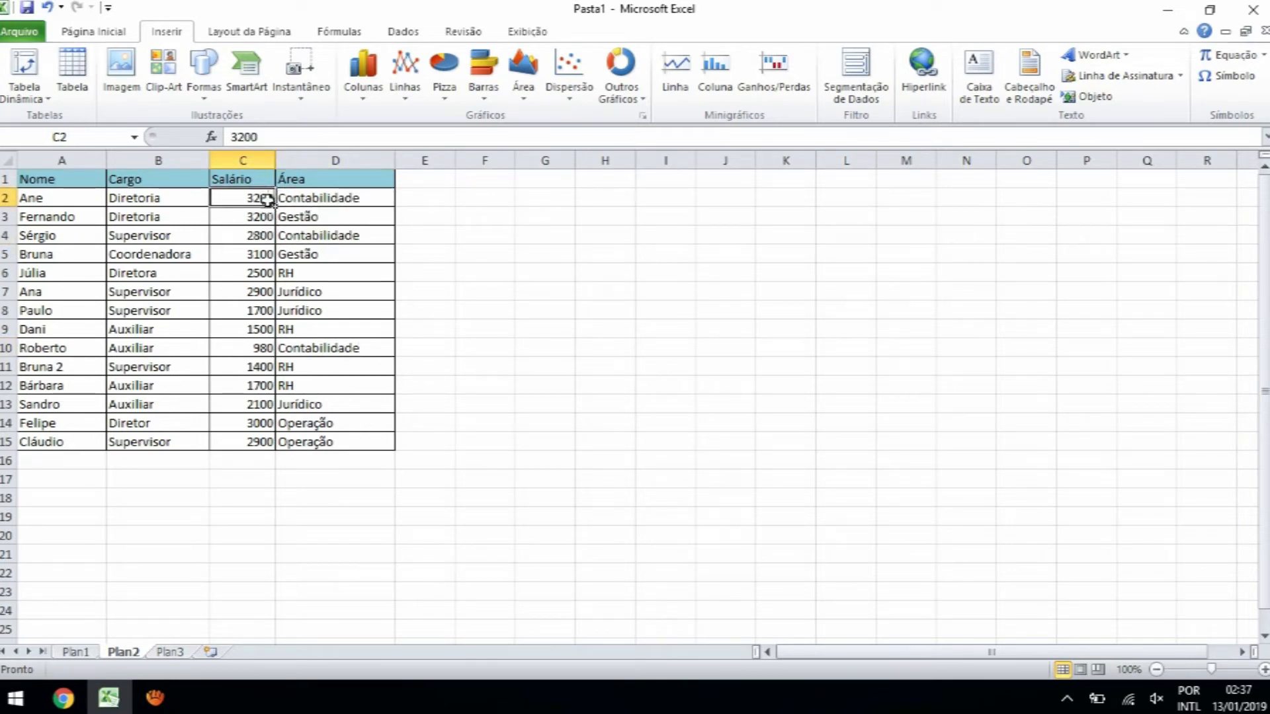
{"action": "left_click", "coordinate": [268, 237]}
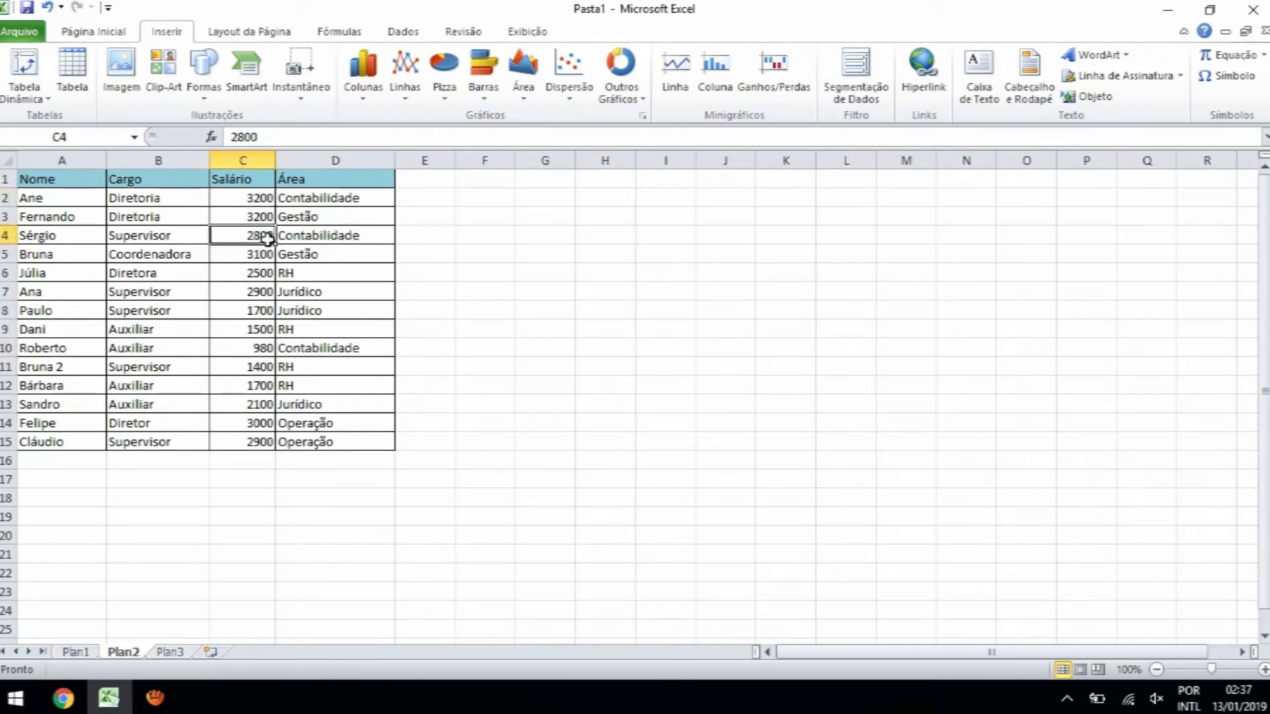
{"action": "left_click", "coordinate": [309, 347]}
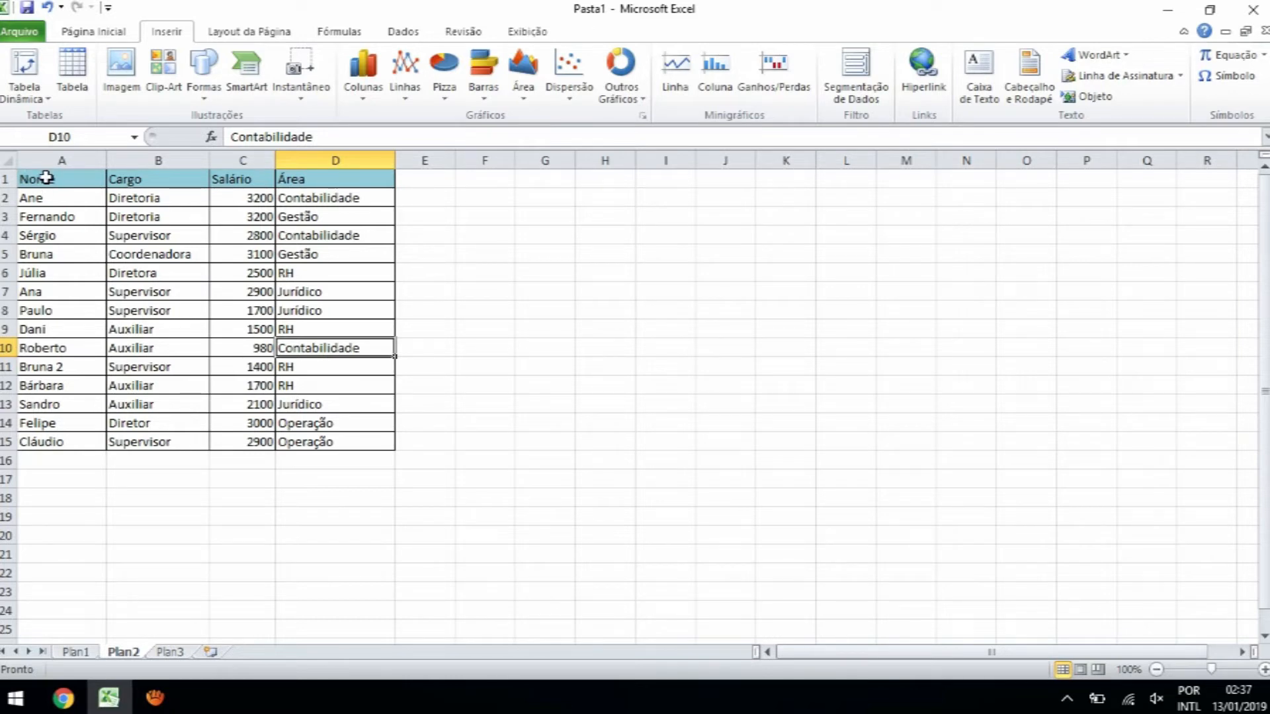
Step: Create a pivot table on a new worksheet from the employee table range A1:D15 on Plan2
{"action": "left_click_drag", "start_coordinate": [45, 177], "coordinate": [349, 442]}
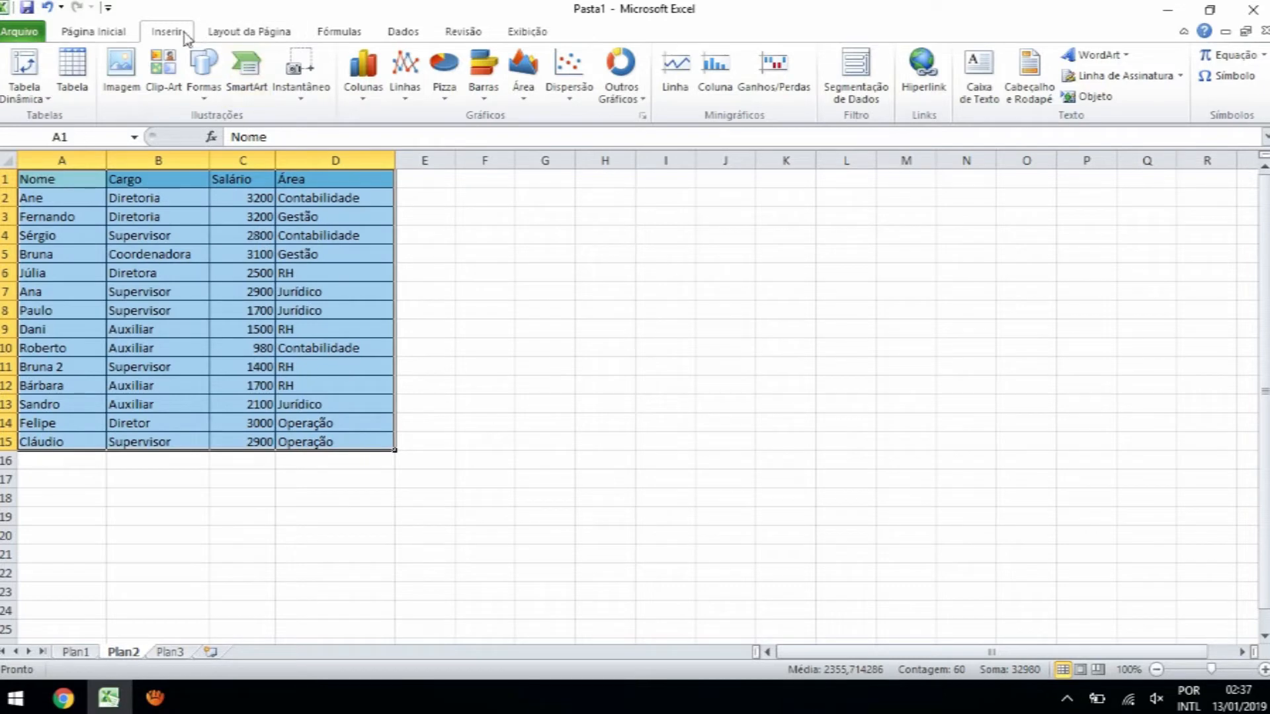
{"action": "left_click", "coordinate": [86, 33]}
{"action": "left_click", "coordinate": [166, 31]}
{"action": "left_click", "coordinate": [23, 73]}
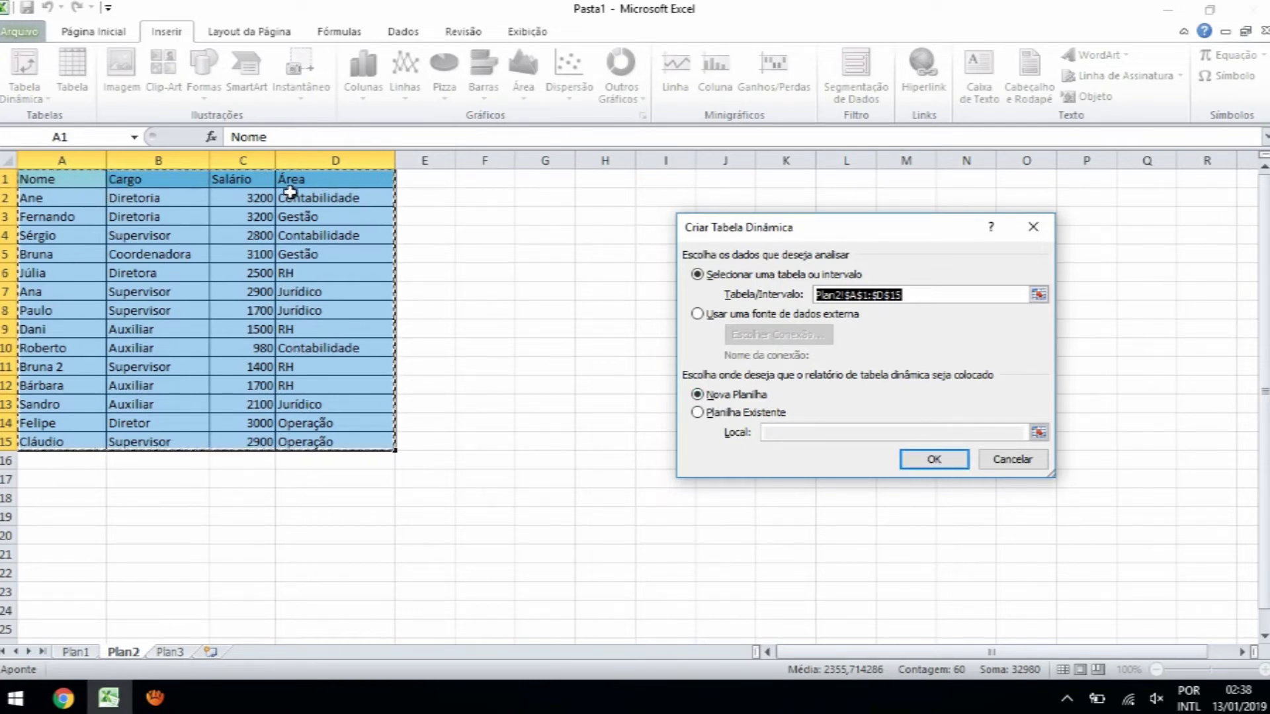
{"action": "left_click", "coordinate": [938, 457]}
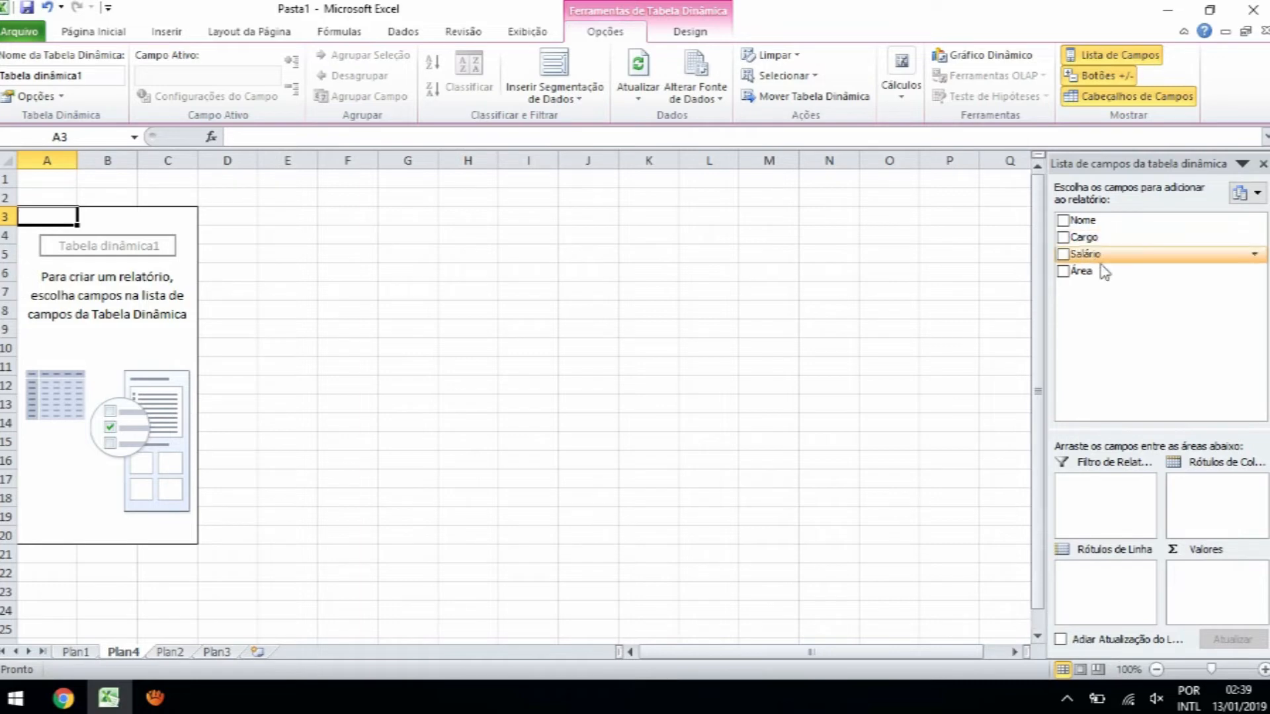
Step: Lay out the pivot table with Área as the row labels and the sum of Salário as the values
{"action": "left_click_drag", "start_coordinate": [1098, 281], "coordinate": [1088, 575]}
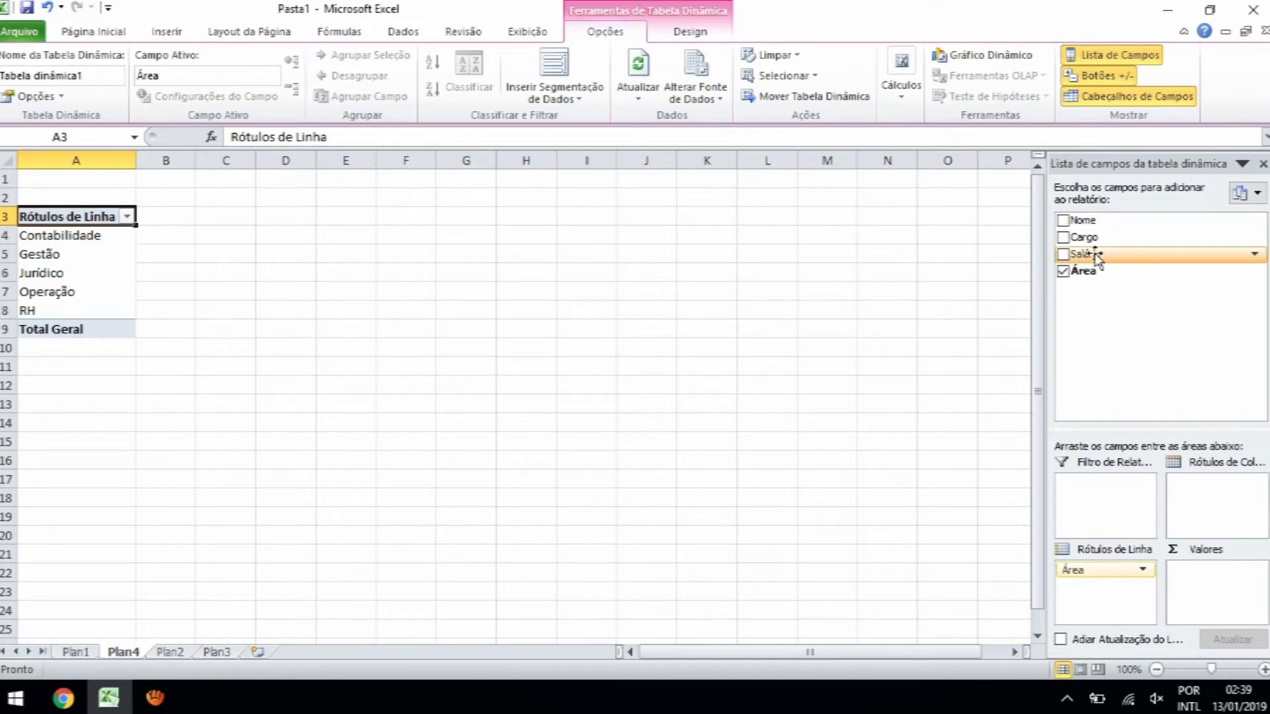
{"action": "left_click_drag", "start_coordinate": [1096, 257], "coordinate": [1213, 573]}
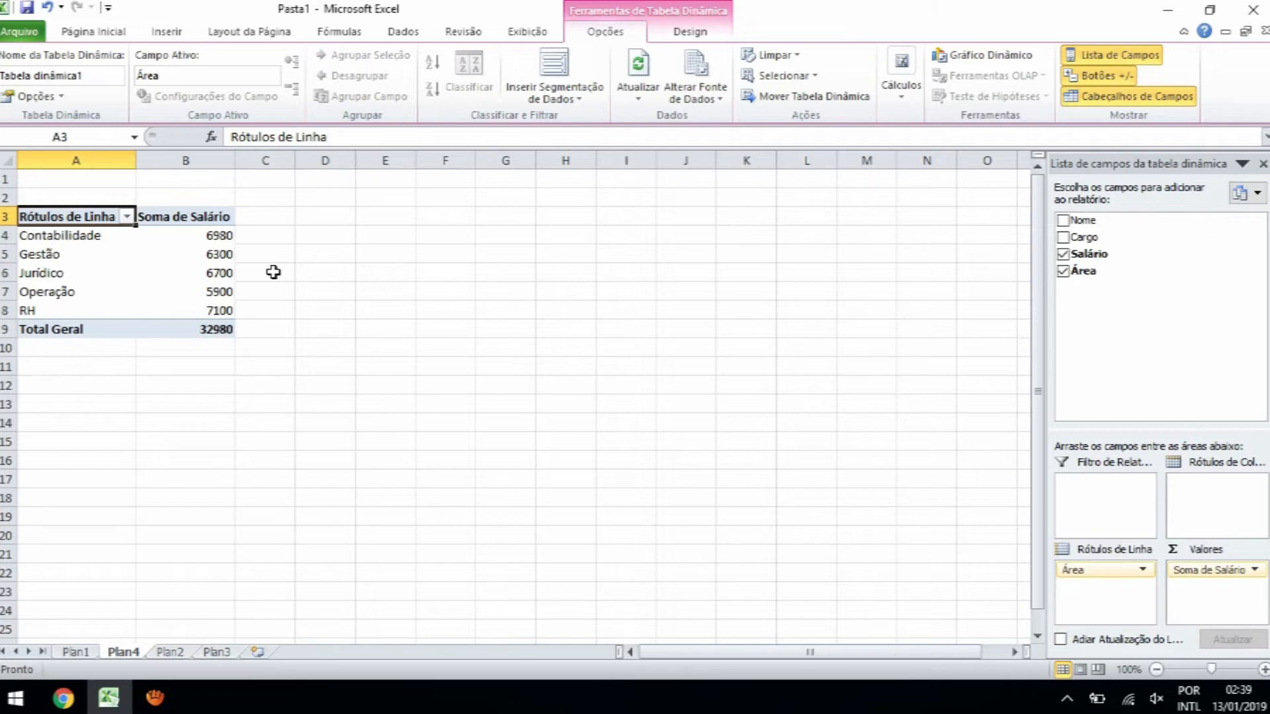
{"action": "mouse_move", "coordinate": [234, 236]}
Step: Replace the pivot table layout with Cargo as row labels and the sum of Salário and count of Cargo as values
{"action": "left_click_drag", "start_coordinate": [1074, 570], "coordinate": [1117, 301]}
{"action": "left_click_drag", "start_coordinate": [1190, 570], "coordinate": [1167, 417]}
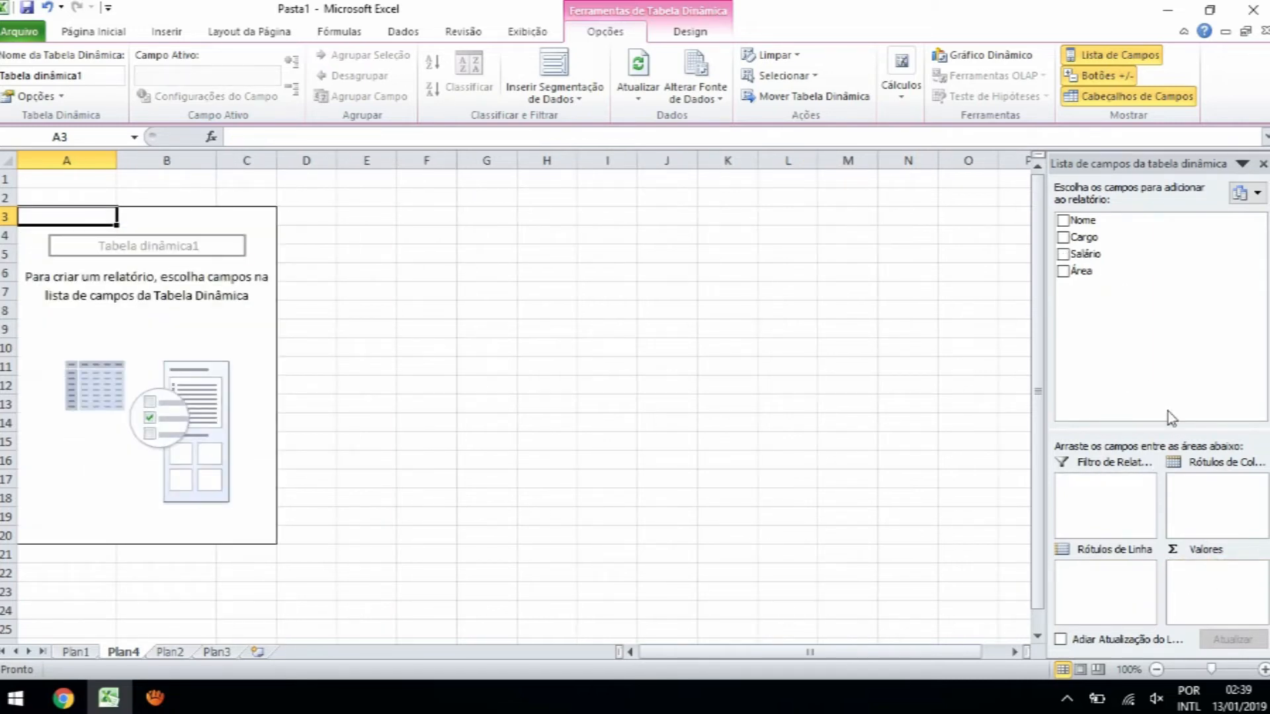
{"action": "left_click_drag", "start_coordinate": [1082, 271], "coordinate": [1210, 581]}
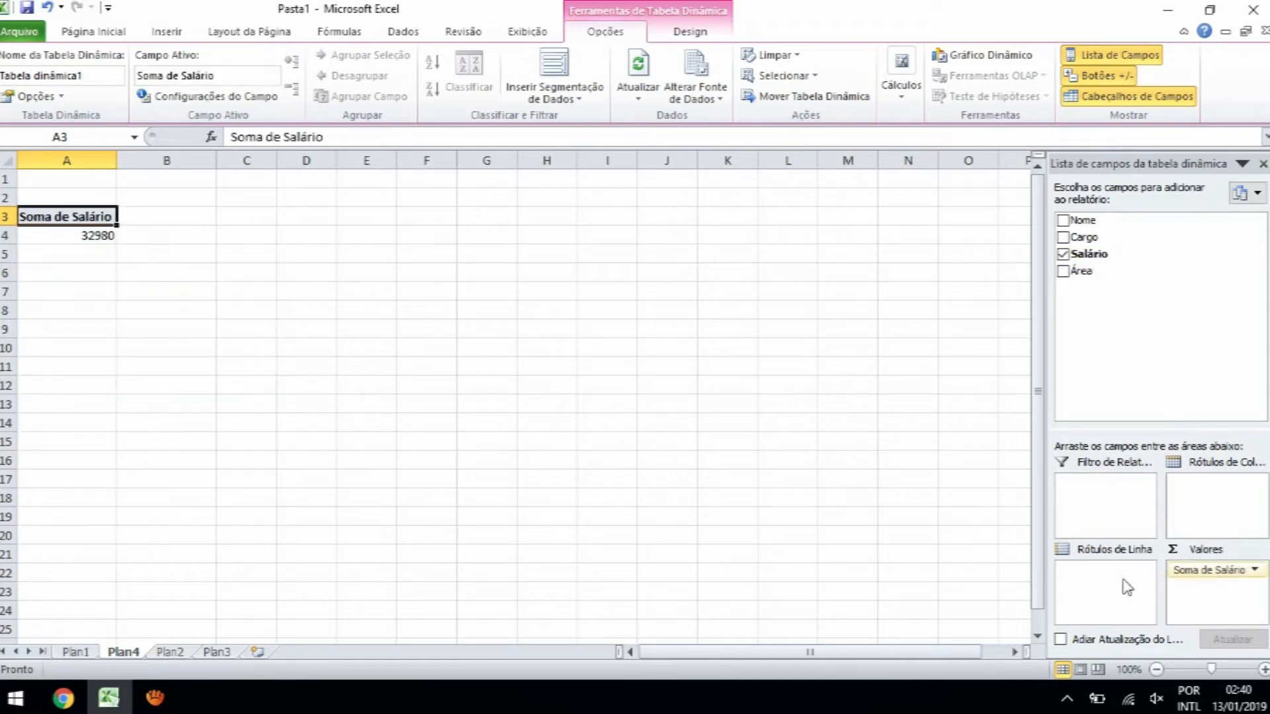
{"action": "left_click_drag", "start_coordinate": [1083, 237], "coordinate": [1103, 584]}
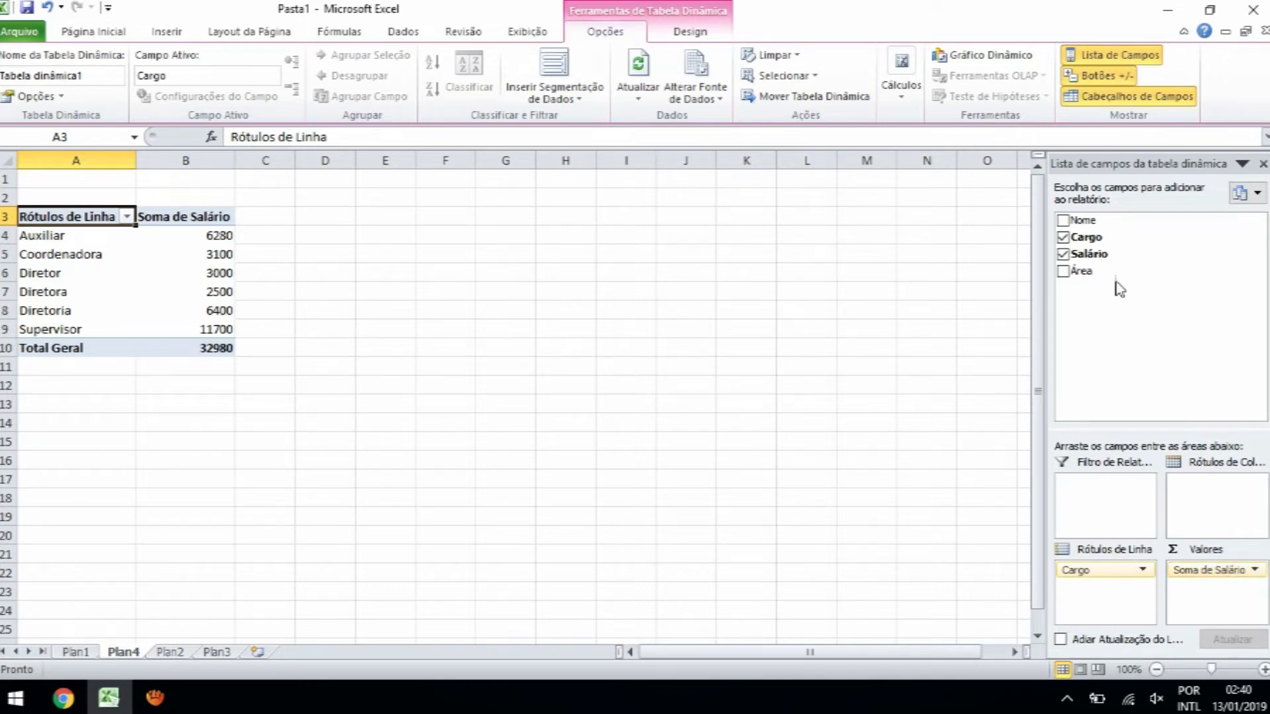
{"action": "left_click_drag", "start_coordinate": [1090, 245], "coordinate": [1200, 591]}
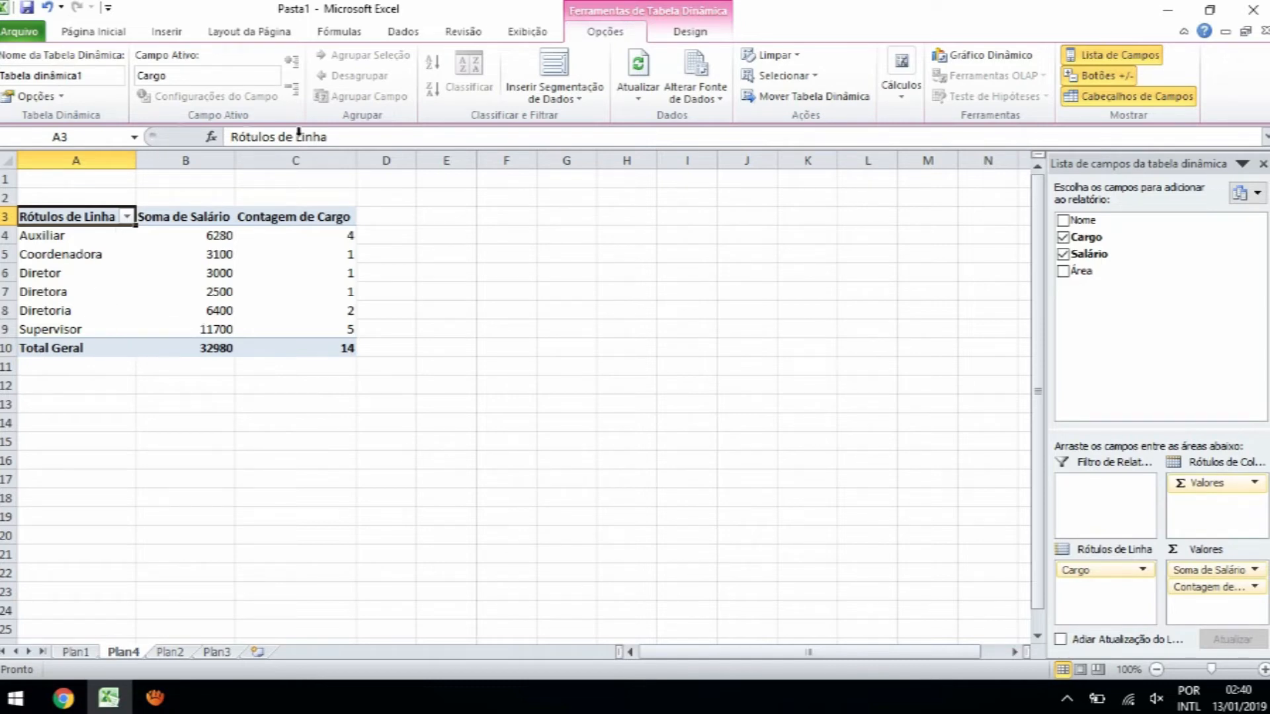
Step: Change the Cargo entries in B6 and B14 of the employee table on Plan2 to Diretoria
{"action": "left_click", "coordinate": [178, 652]}
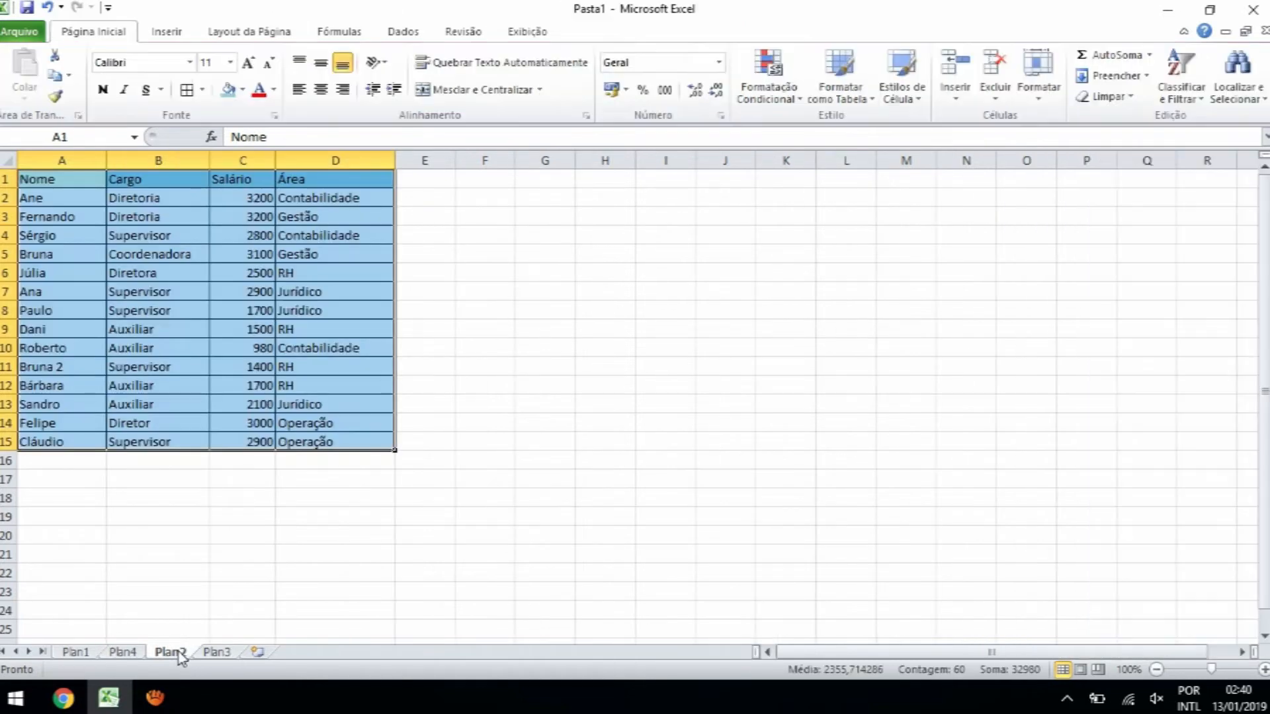
{"action": "left_click", "coordinate": [189, 199]}
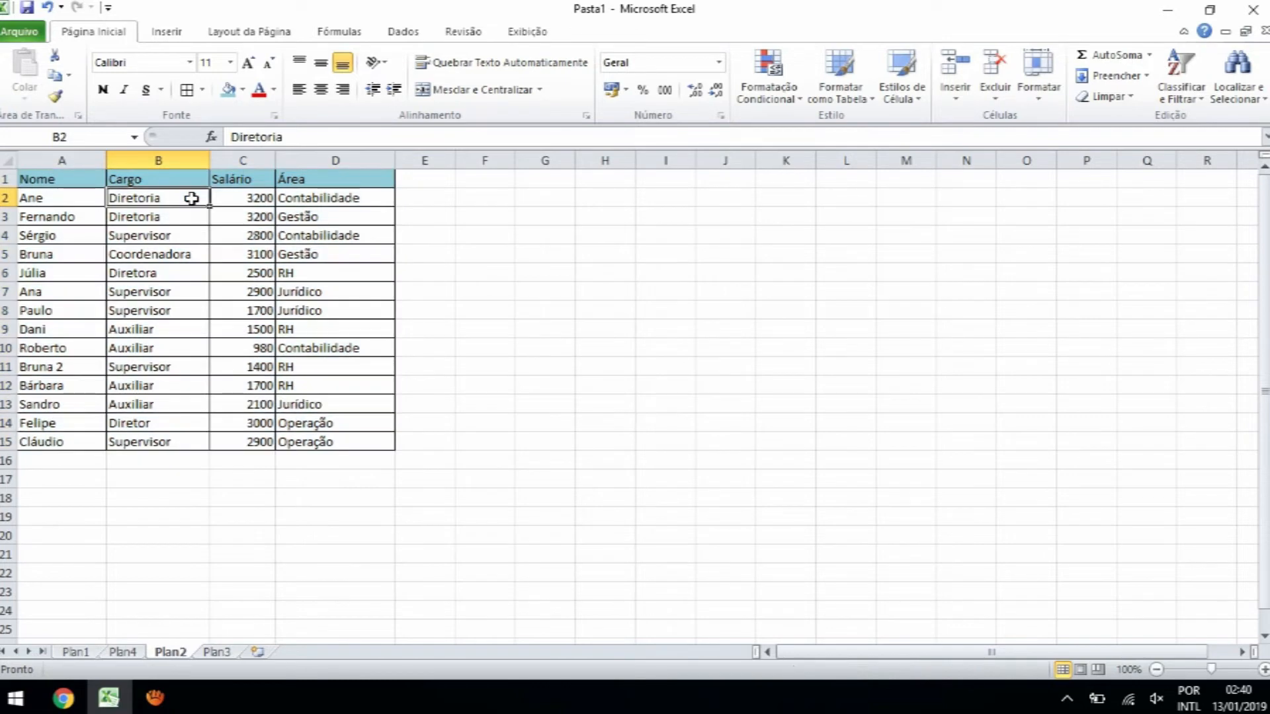
{"action": "left_click", "coordinate": [189, 214]}
{"action": "left_click", "coordinate": [180, 273]}
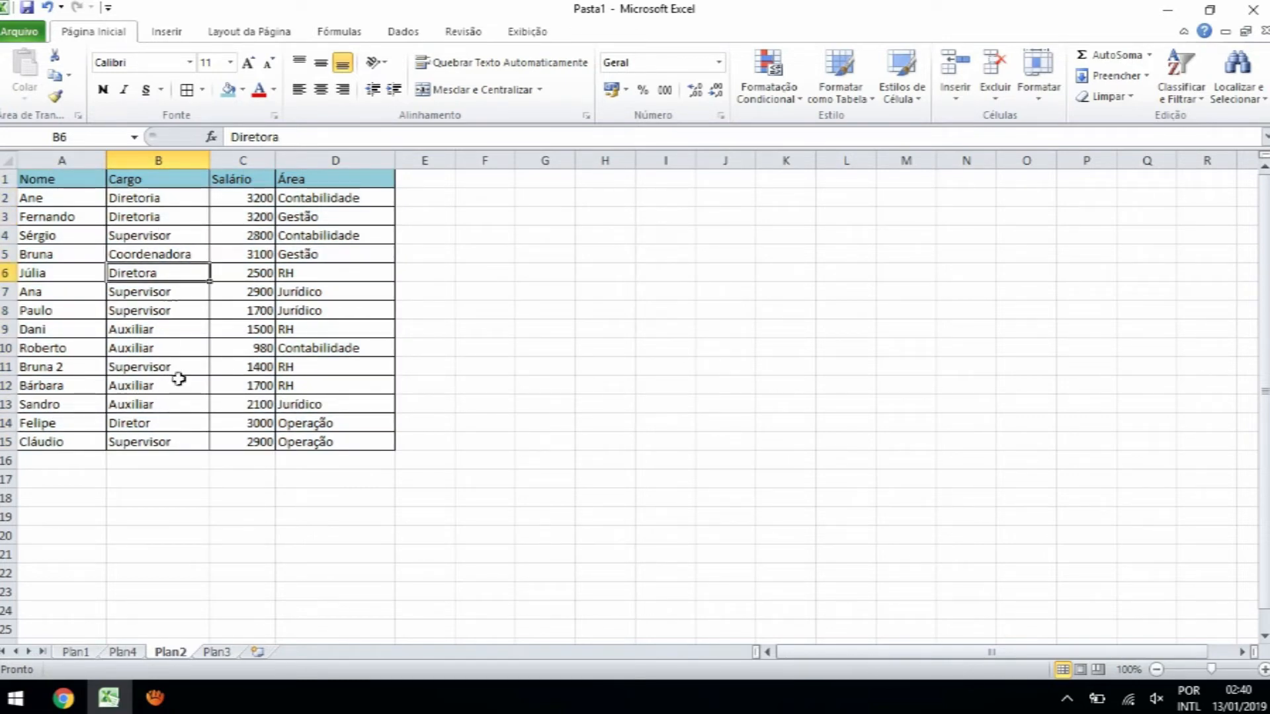
{"action": "double_click", "coordinate": [154, 273]}
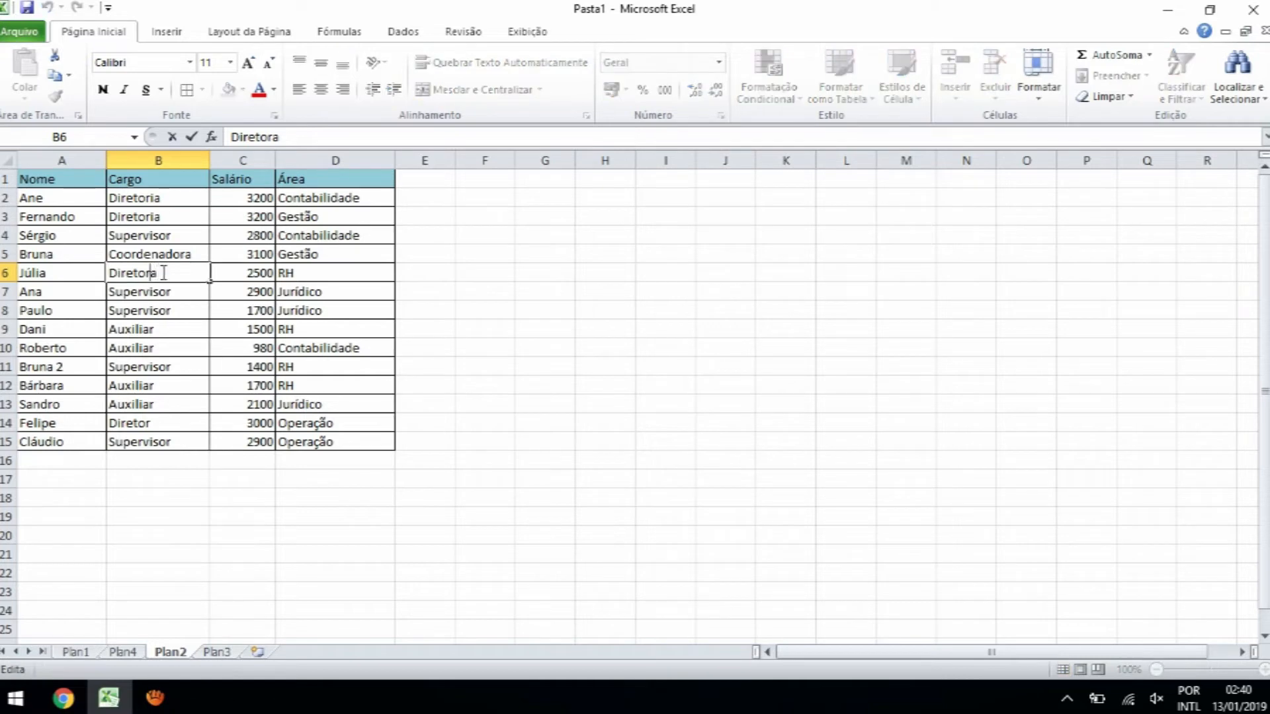
{"action": "type", "text": "i"}
{"action": "left_click", "coordinate": [159, 423]}
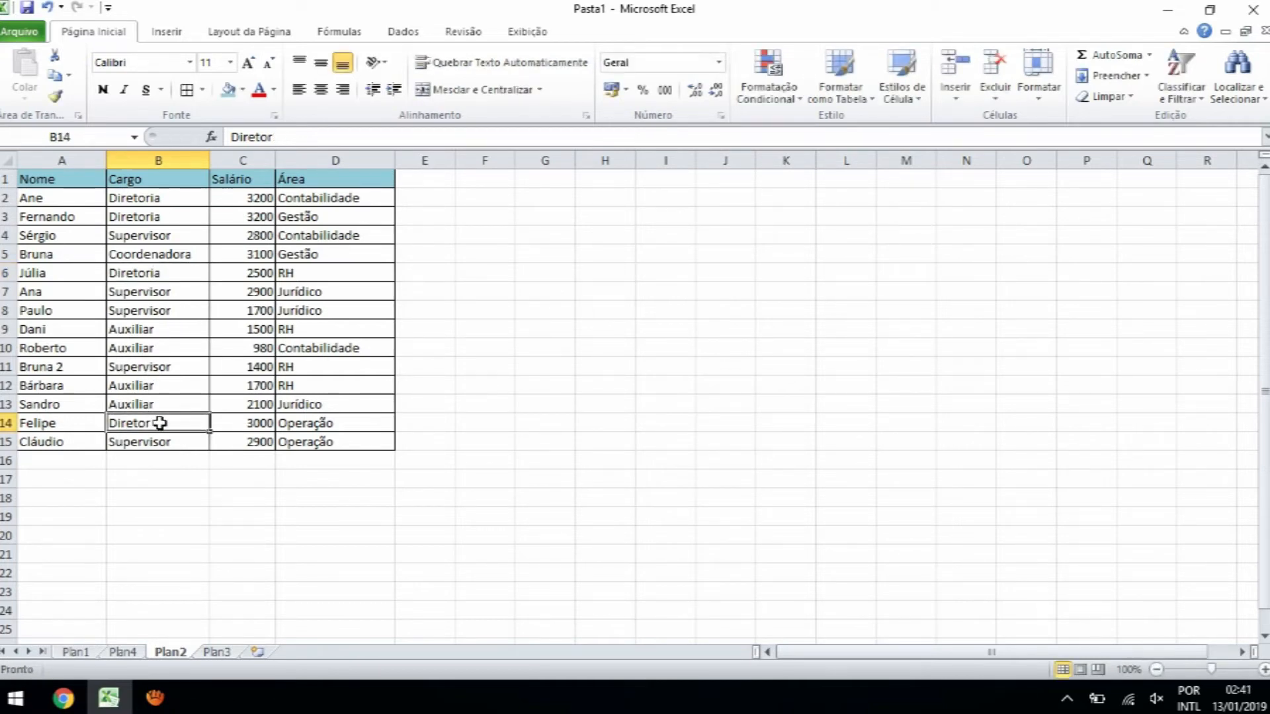
{"action": "double_click", "coordinate": [162, 423]}
{"action": "type", "text": "ia"}
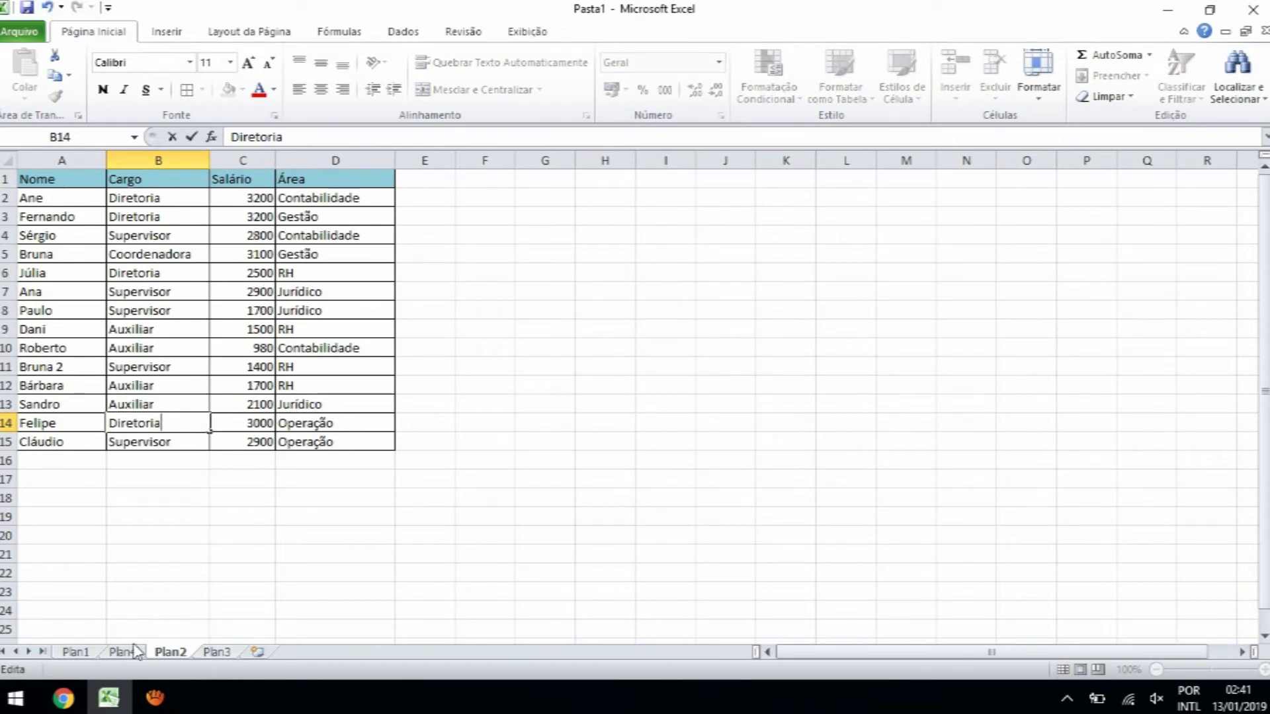
{"action": "left_click", "coordinate": [213, 576]}
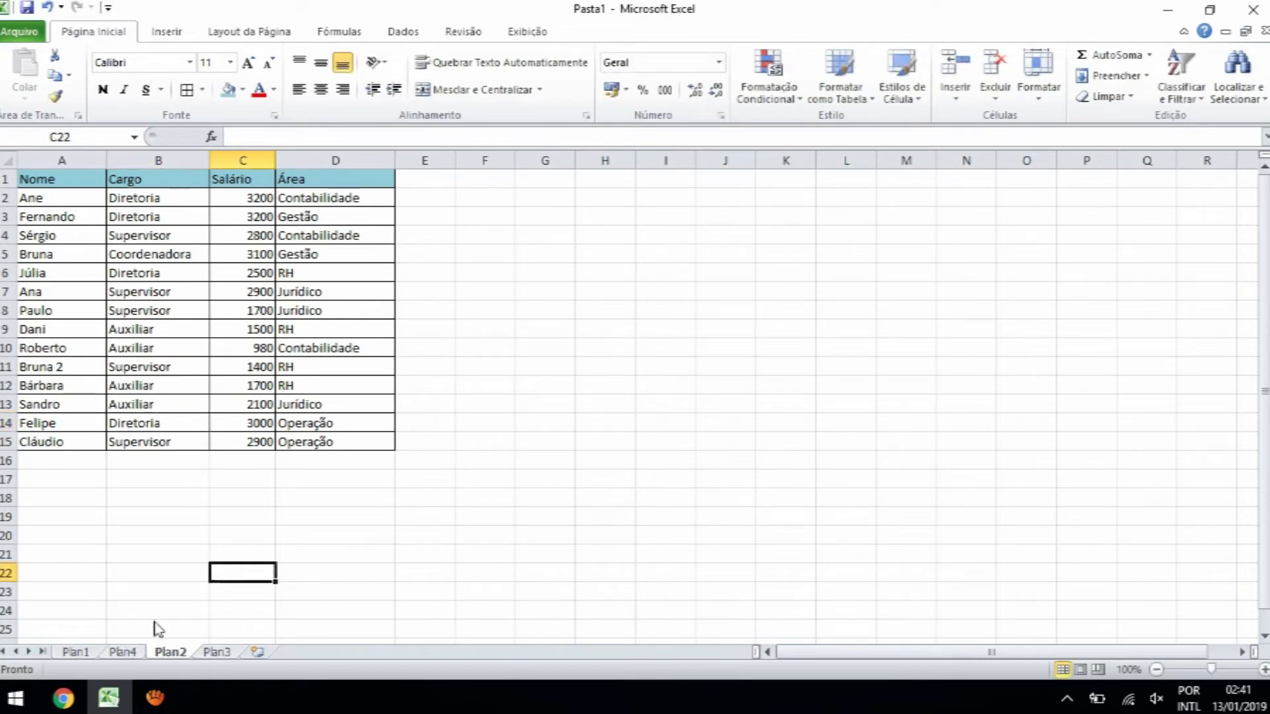
Step: Refresh the pivot table on Plan4 so it picks up the edited Cargo entries from the employee table
{"action": "left_click", "coordinate": [124, 652]}
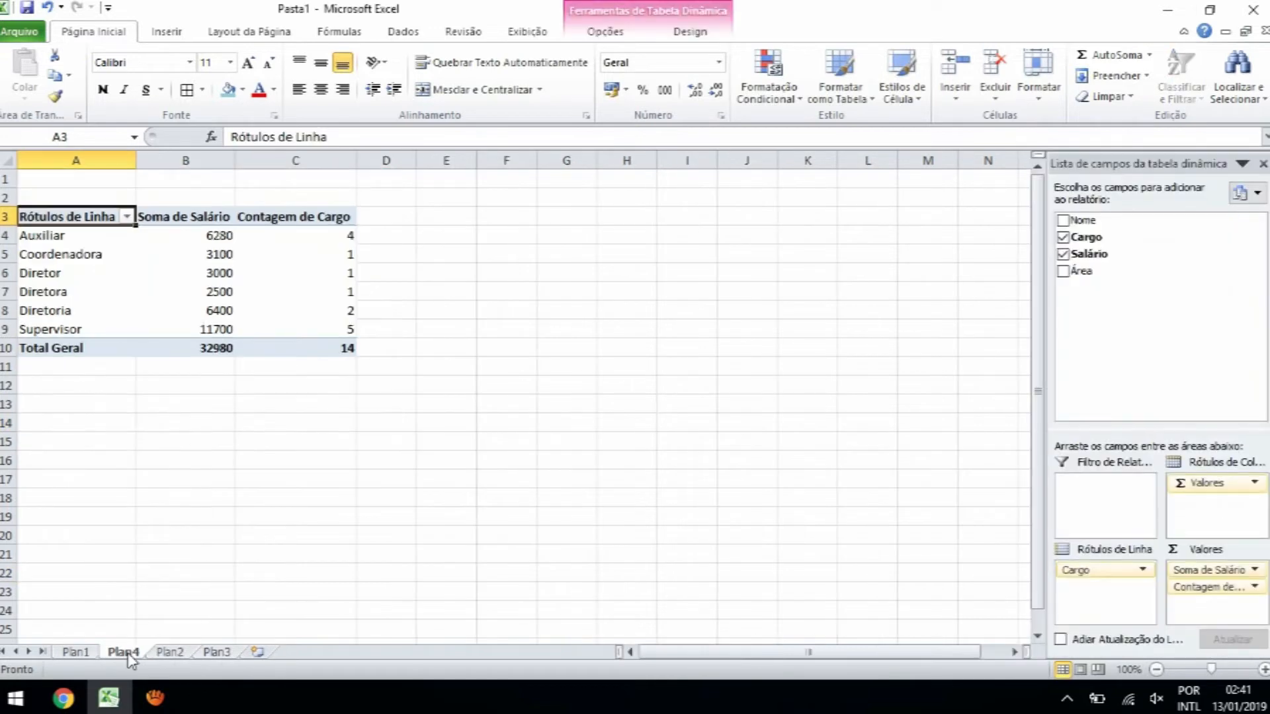
{"action": "left_click", "coordinate": [126, 217]}
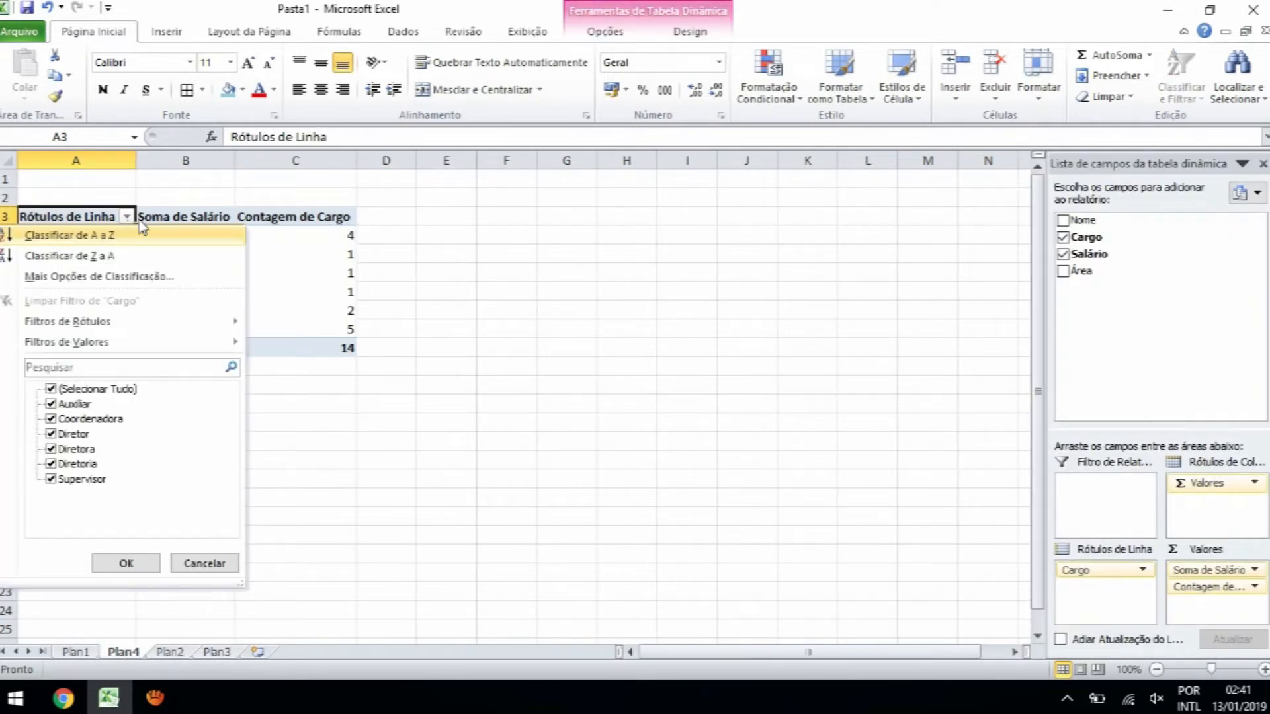
{"action": "left_click", "coordinate": [132, 236]}
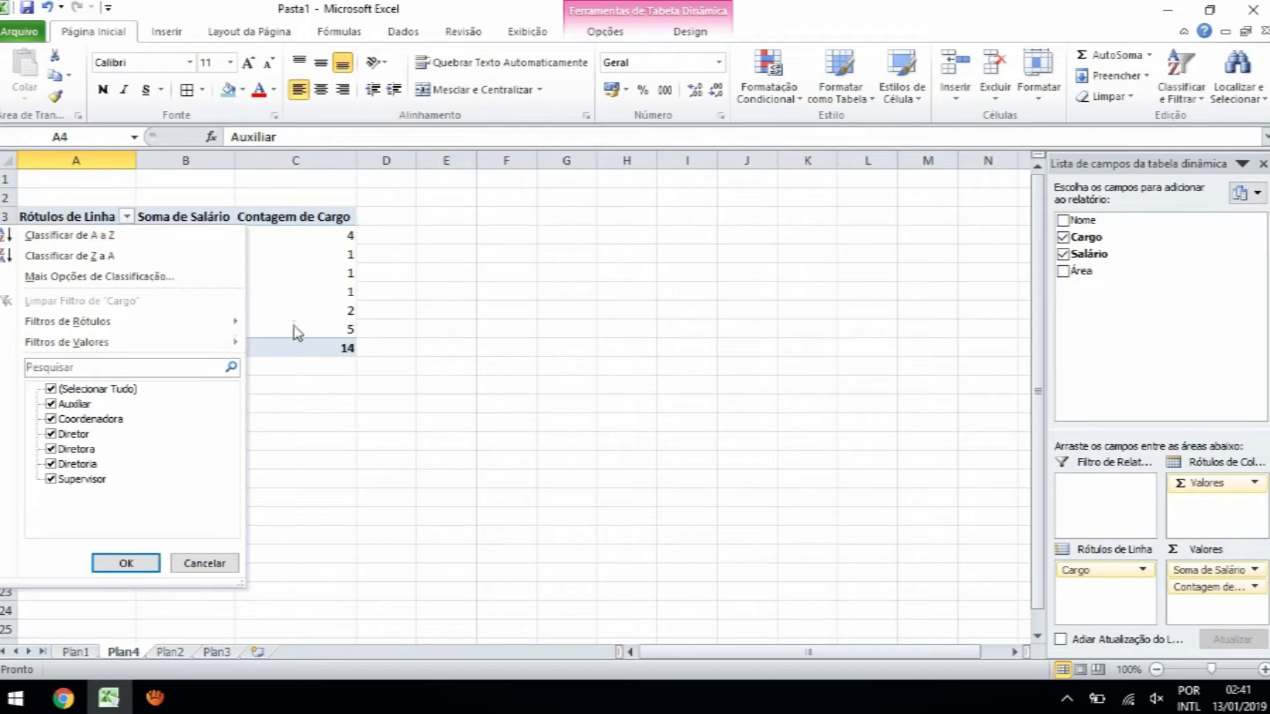
{"action": "right_click", "coordinate": [76, 235]}
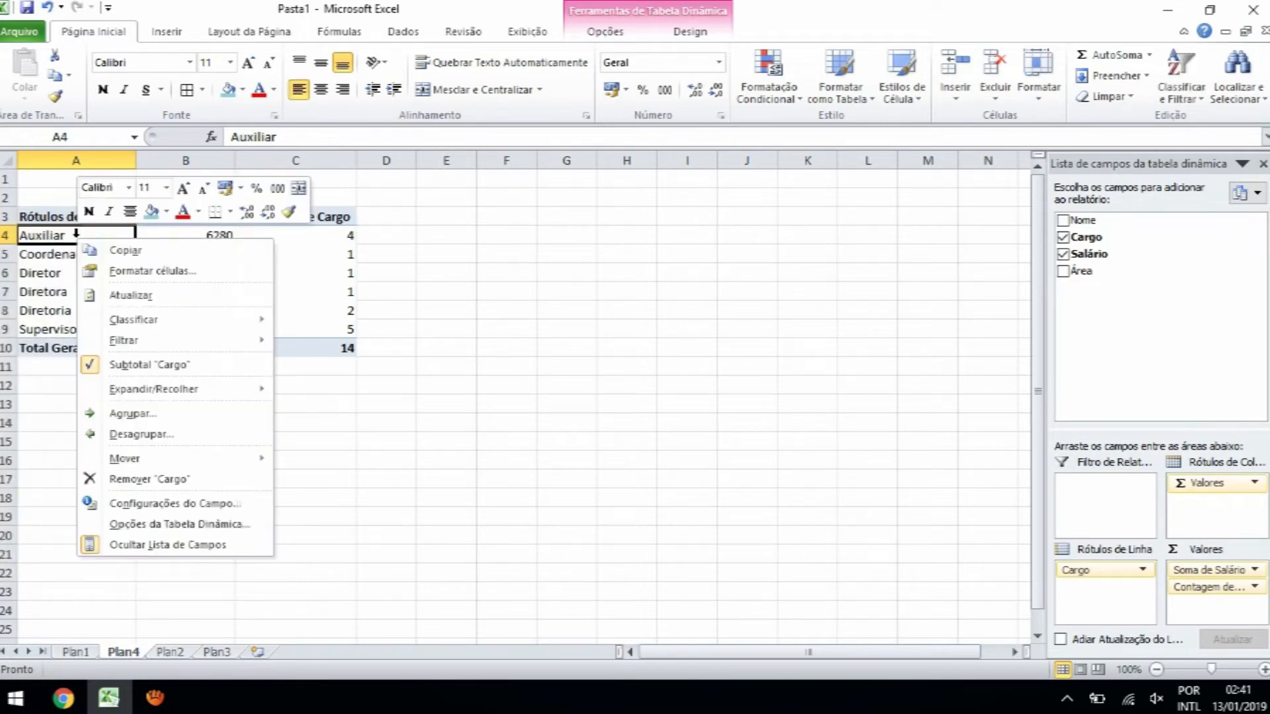
{"action": "left_click", "coordinate": [496, 310]}
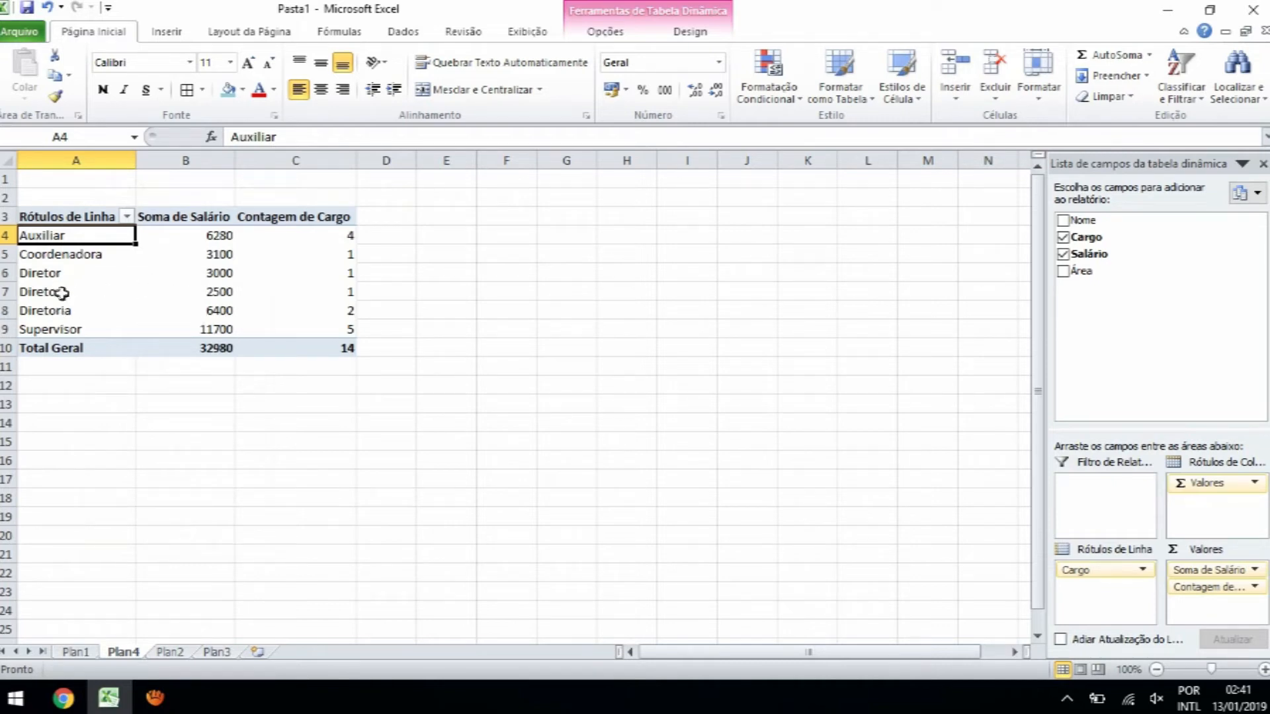
{"action": "right_click", "coordinate": [79, 268]}
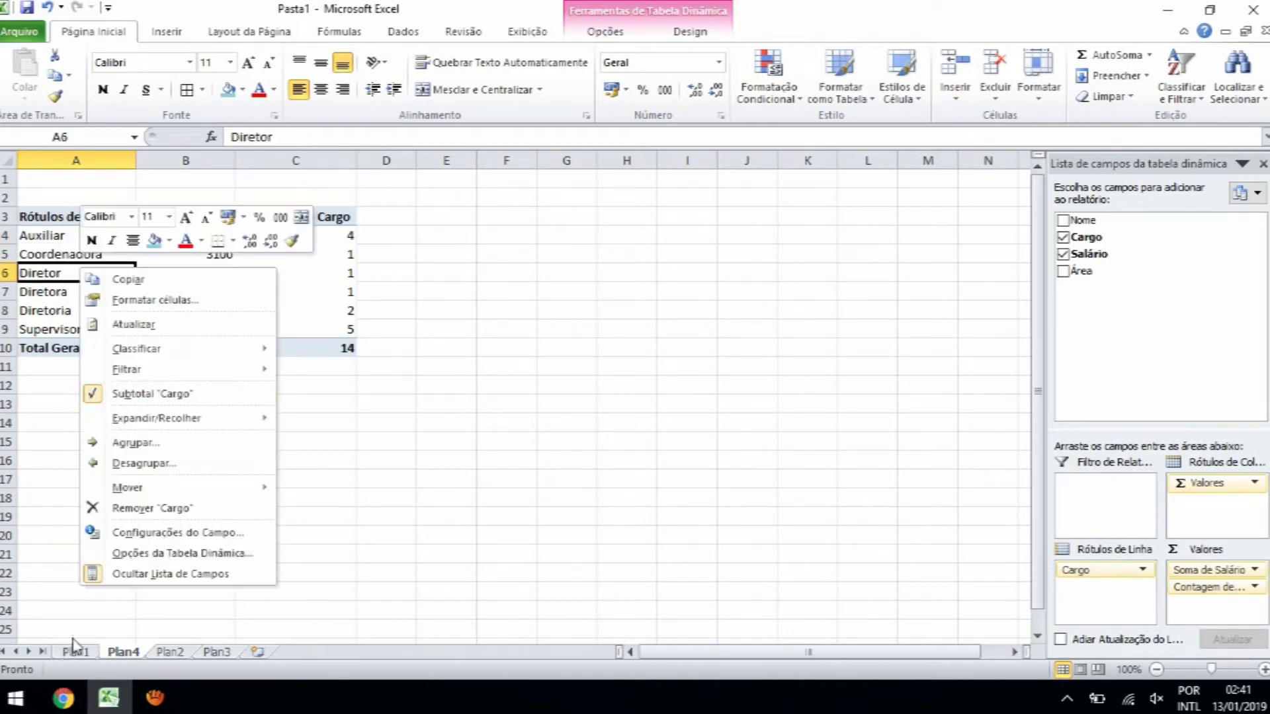
{"action": "right_click", "coordinate": [53, 269]}
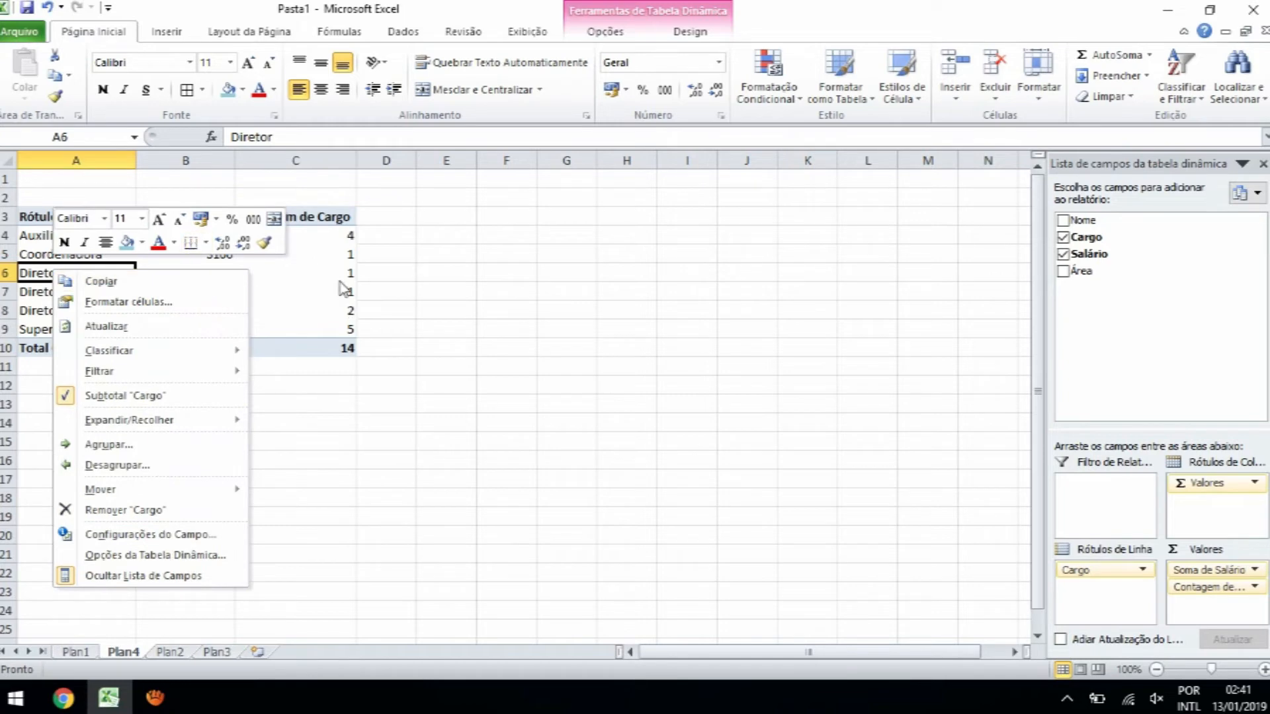
{"action": "left_click", "coordinate": [179, 326]}
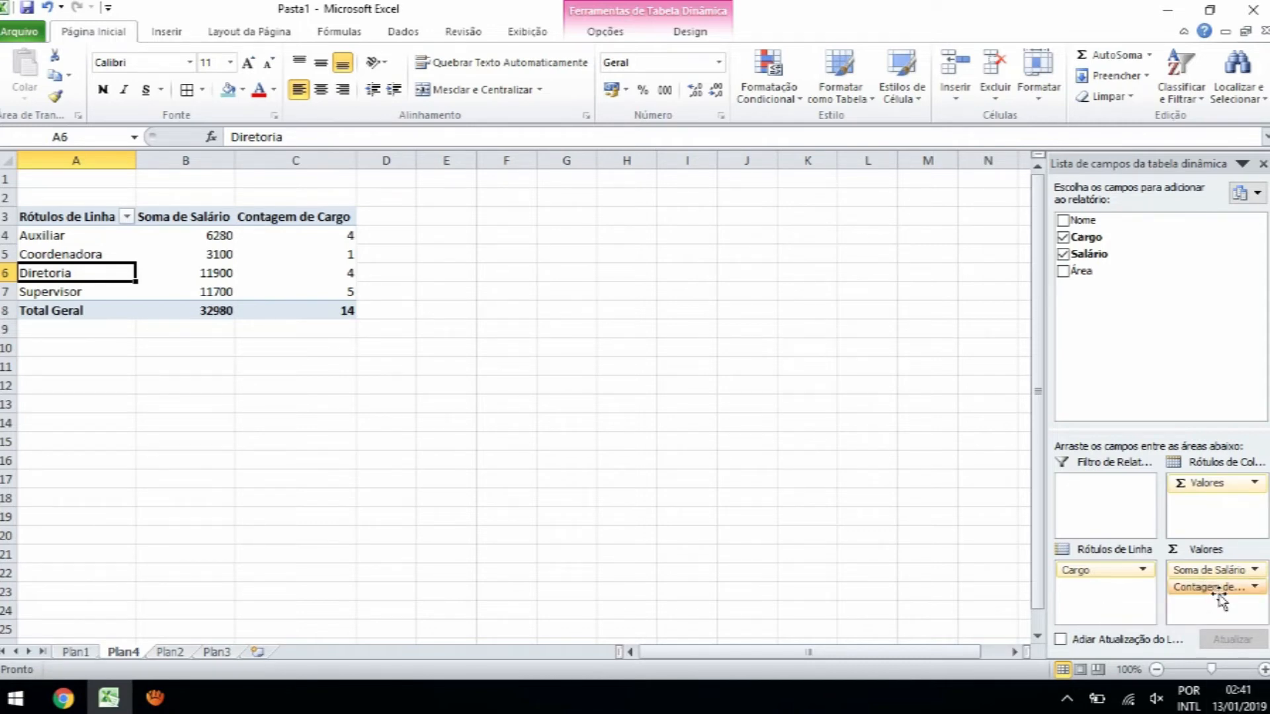
Step: Replace the pivot table layout with Área as row labels and the sum of Salário and count of Área as values
{"action": "left_click_drag", "start_coordinate": [1219, 597], "coordinate": [1142, 363]}
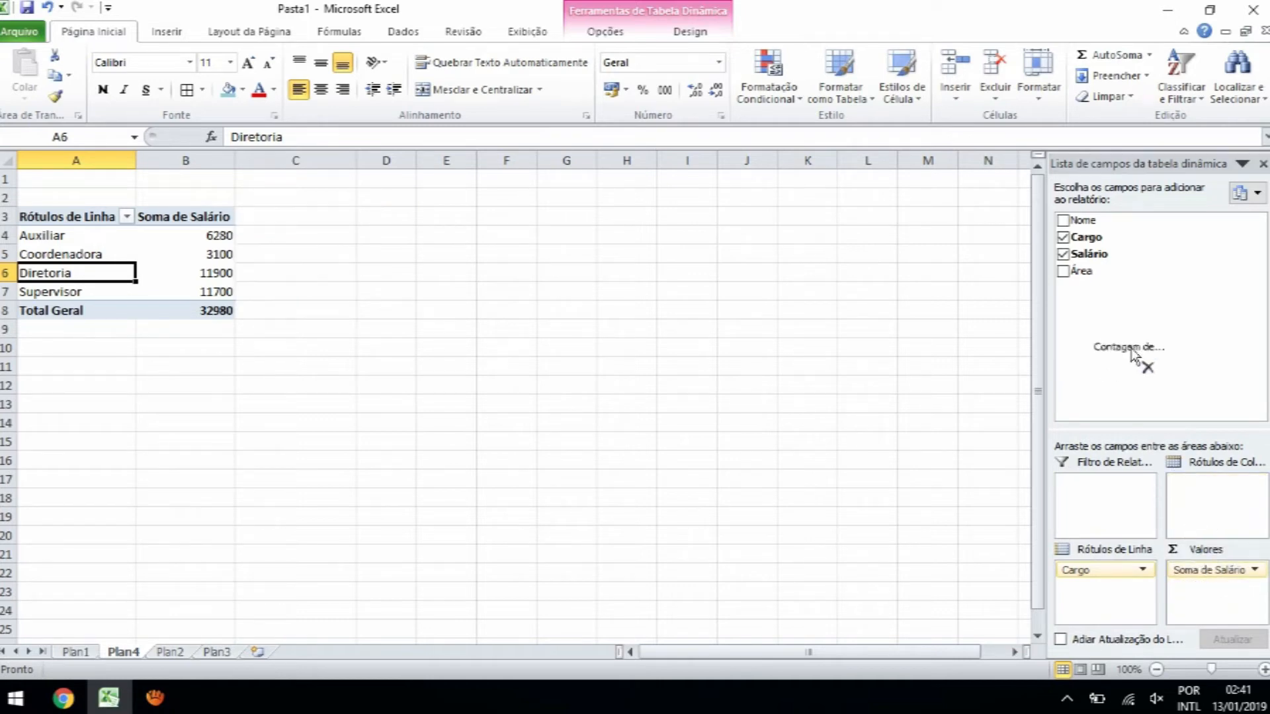
{"action": "left_click_drag", "start_coordinate": [1091, 572], "coordinate": [1108, 331]}
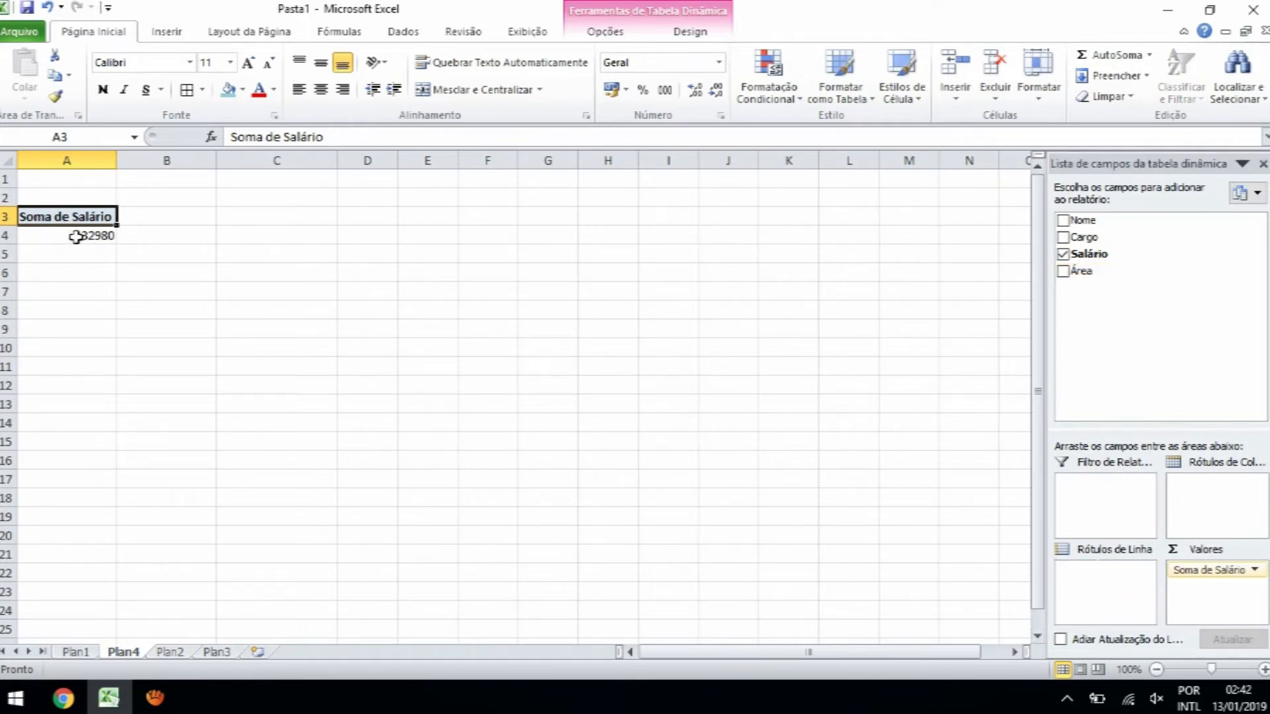
{"action": "left_click_drag", "start_coordinate": [1088, 277], "coordinate": [1118, 591]}
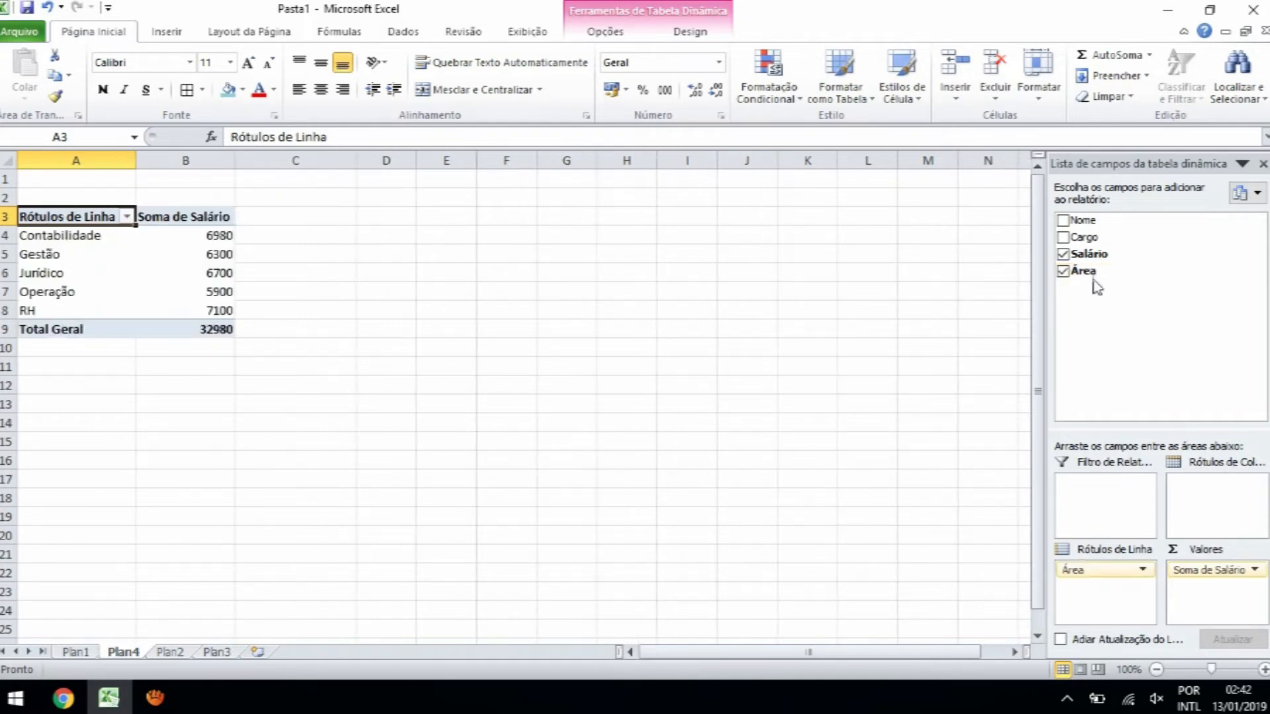
{"action": "left_click_drag", "start_coordinate": [1092, 281], "coordinate": [1203, 596]}
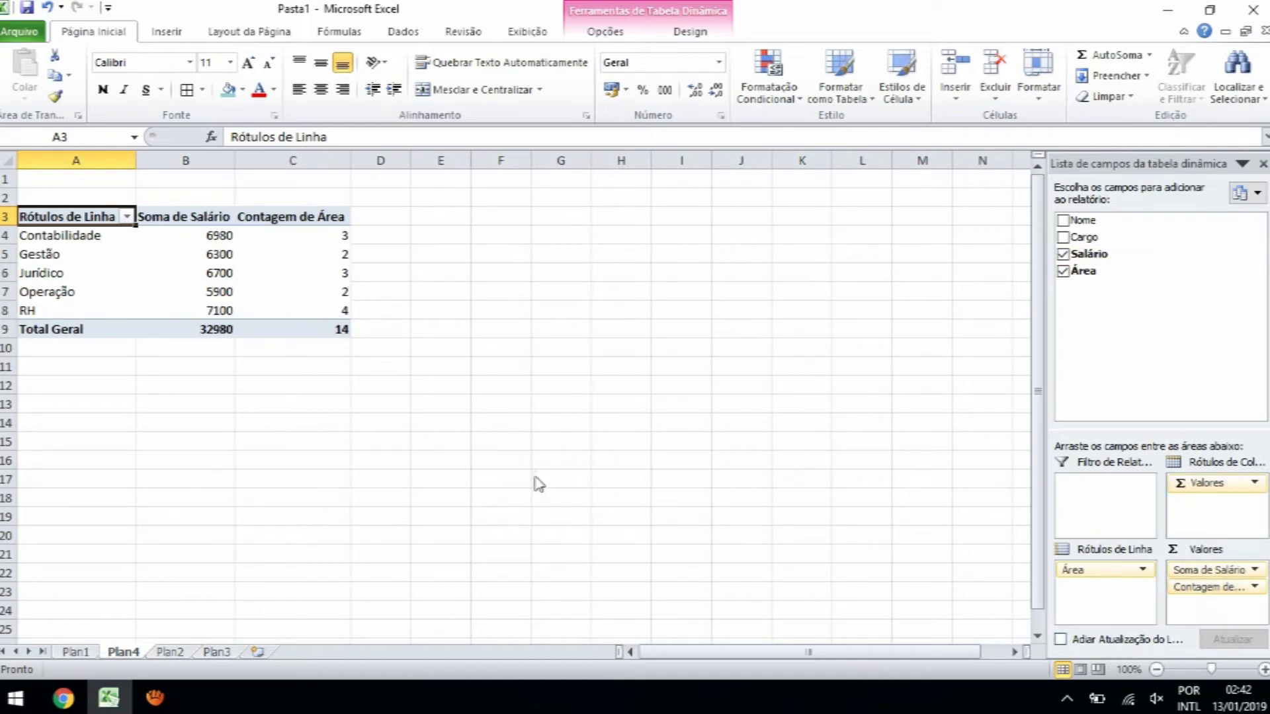
{"action": "left_click", "coordinate": [320, 240]}
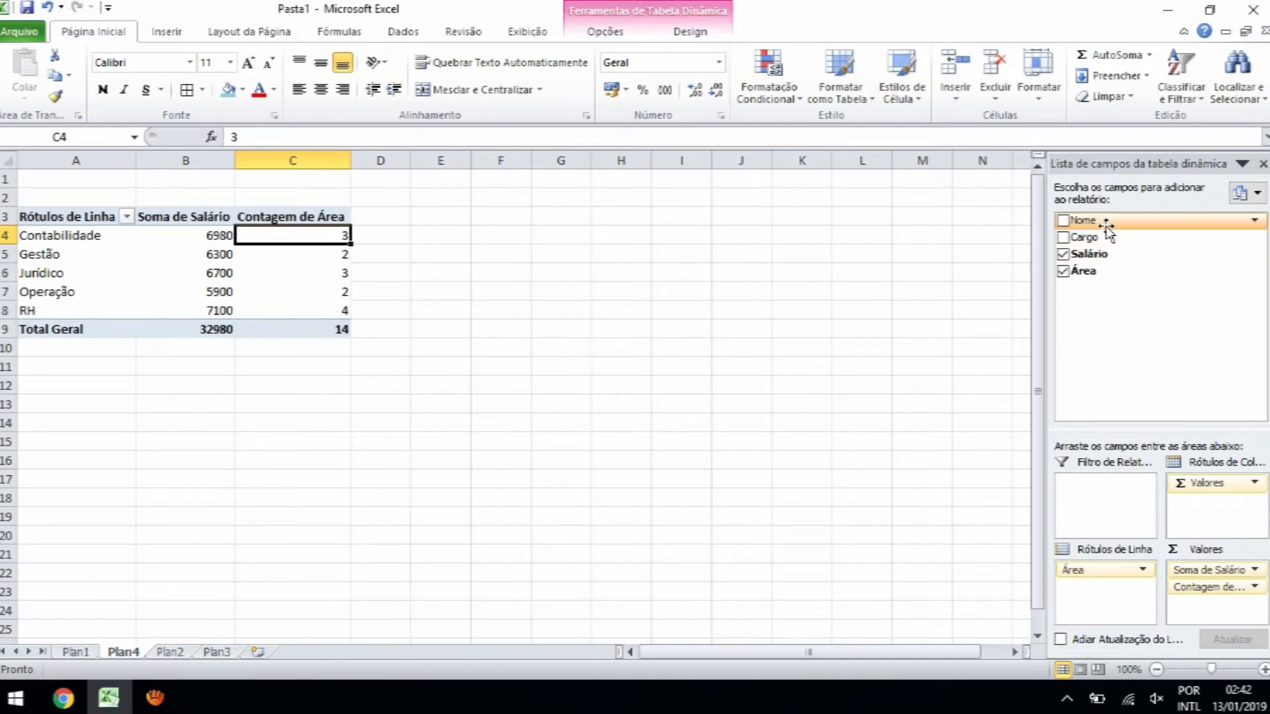
Step: Add the count of Cargo to the pivot table values and nest Cargo under Área in the row labels
{"action": "left_click_drag", "start_coordinate": [1101, 242], "coordinate": [1234, 608]}
{"action": "left_click", "coordinate": [423, 237]}
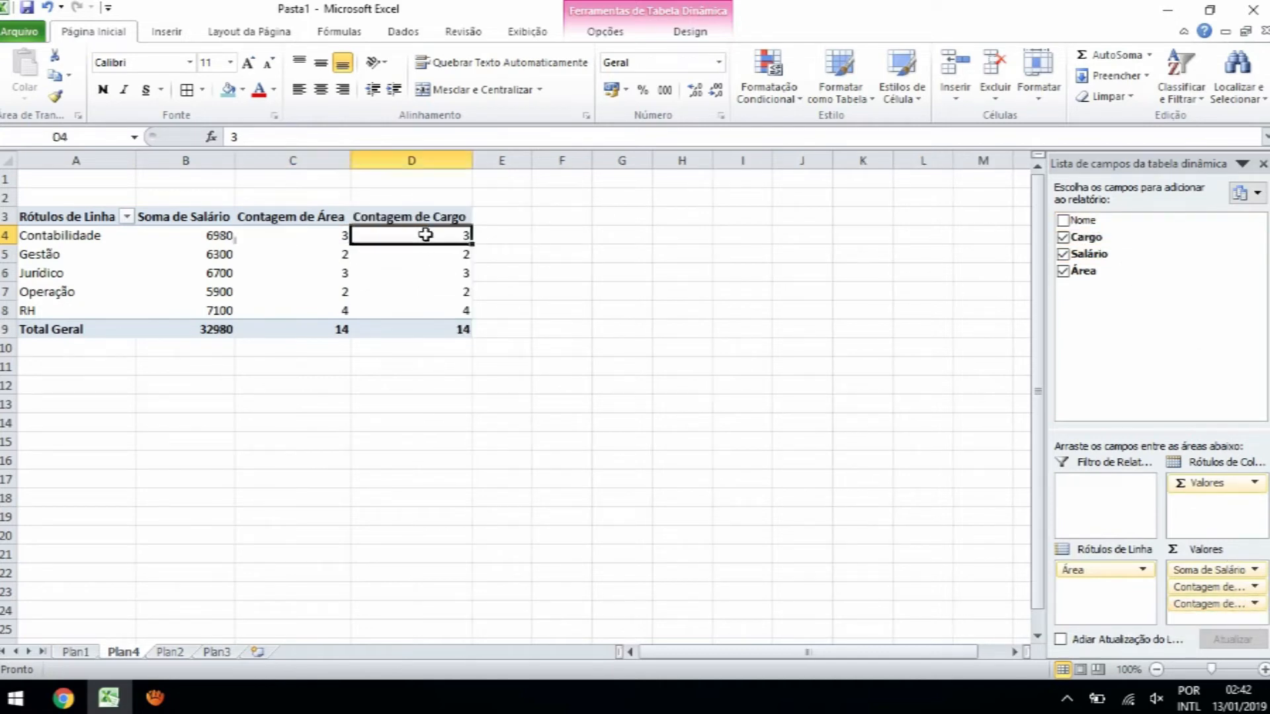
{"action": "left_click_drag", "start_coordinate": [1130, 244], "coordinate": [1118, 592]}
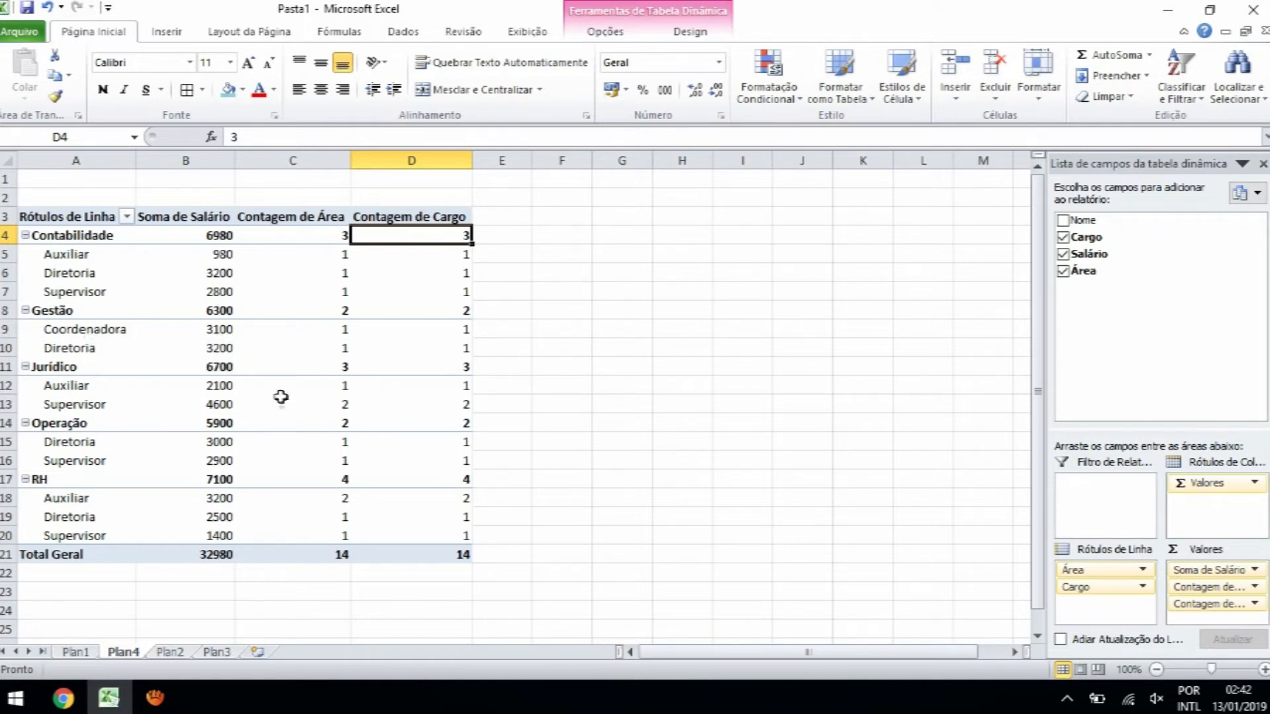
Step: Examine the salary sums and counts by Cargo within the Gestão and Jurídico areas of the pivot table
{"action": "left_click", "coordinate": [89, 404]}
{"action": "left_click", "coordinate": [342, 407]}
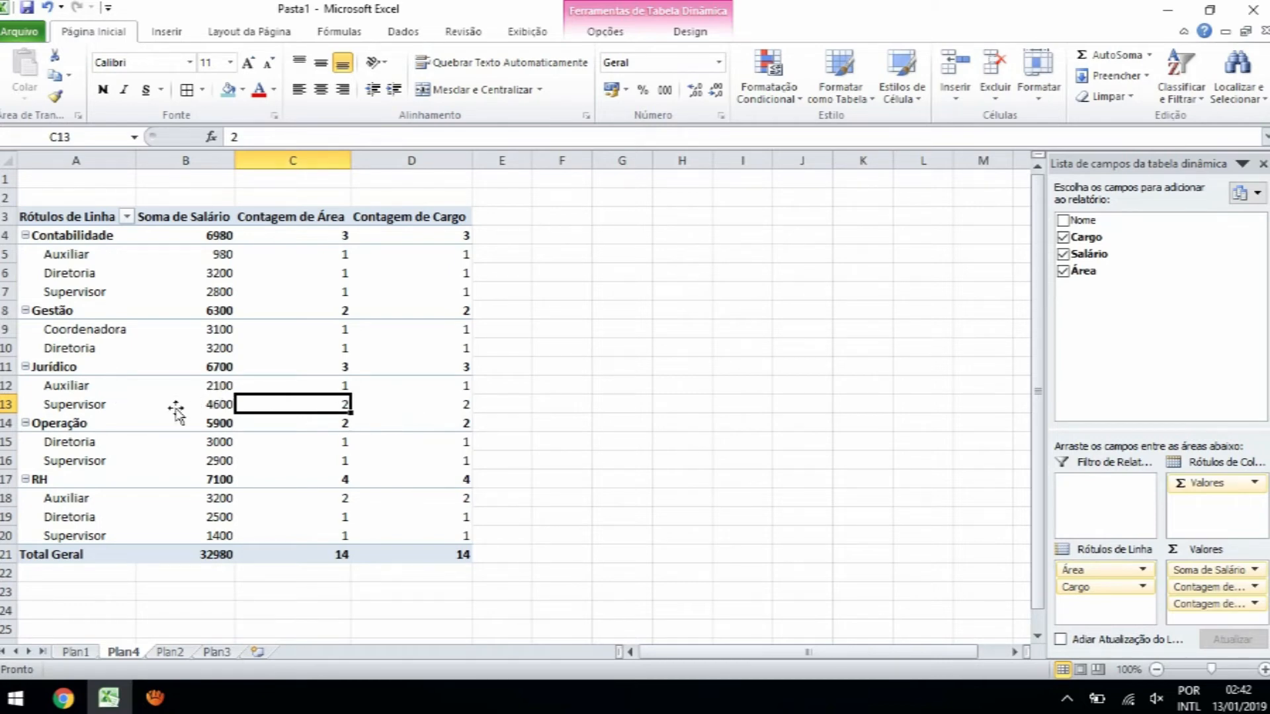
{"action": "left_click", "coordinate": [119, 311]}
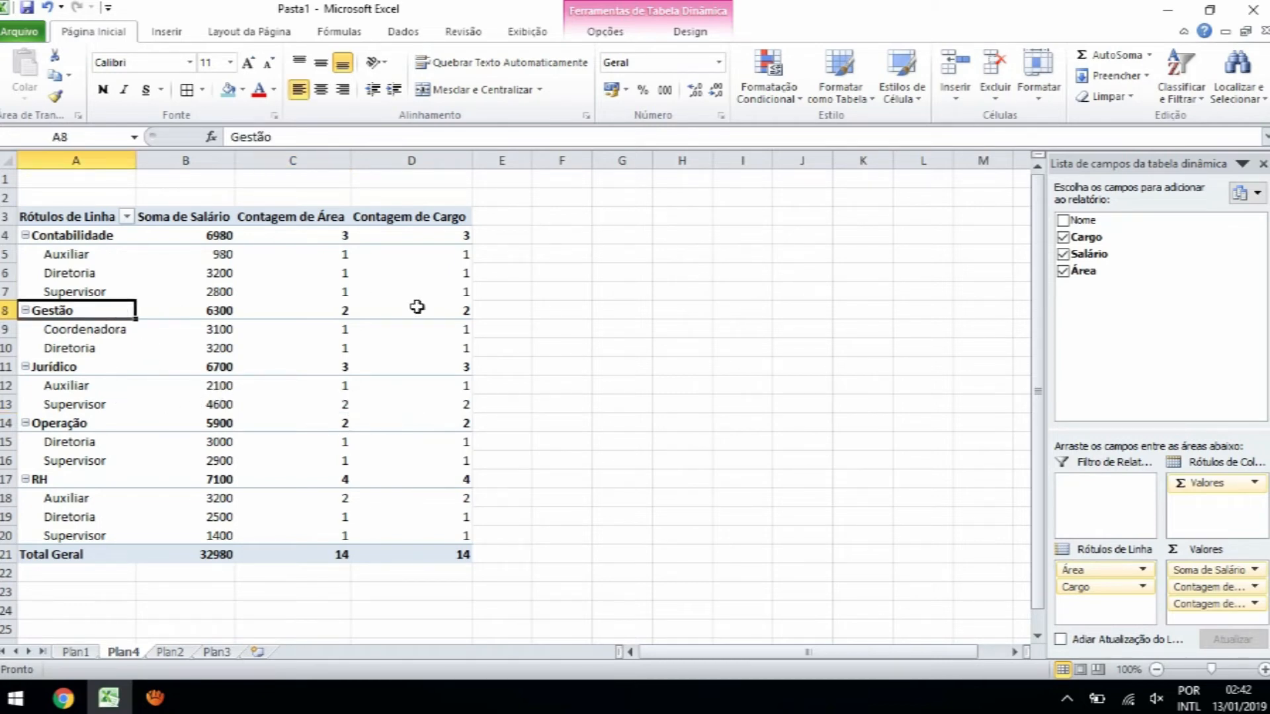
{"action": "left_click", "coordinate": [335, 310]}
{"action": "left_click", "coordinate": [176, 365]}
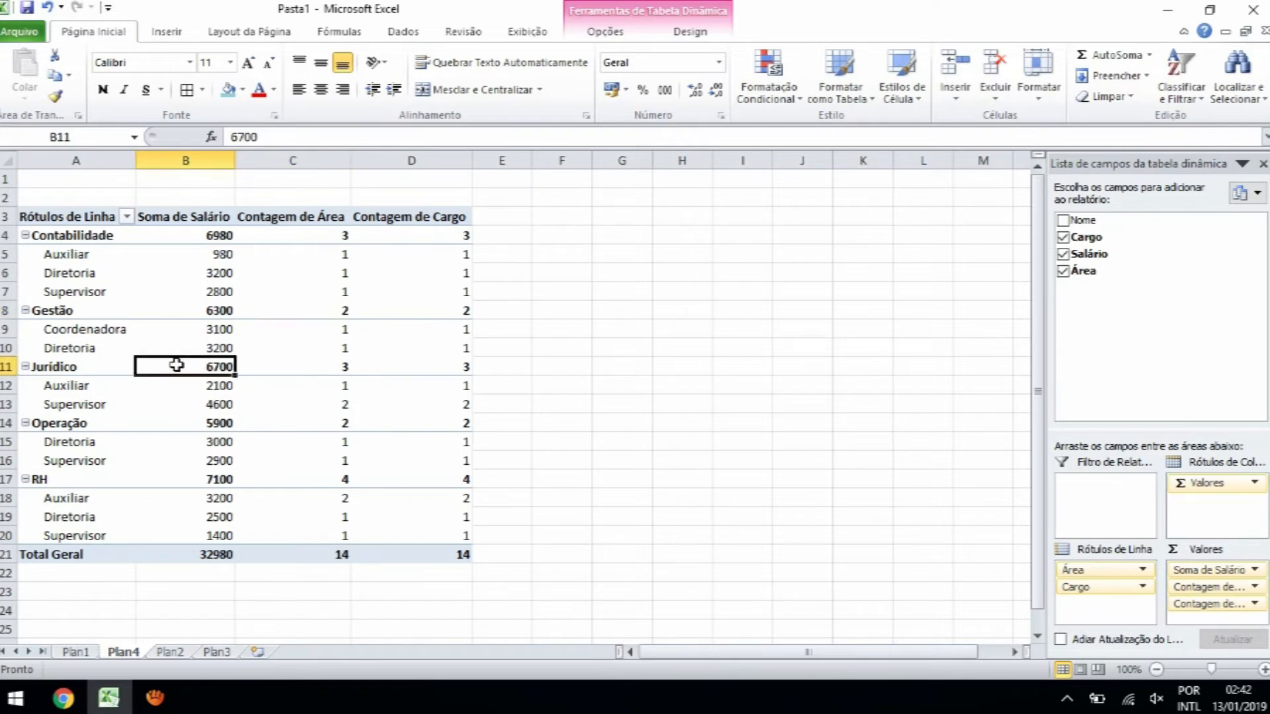
{"action": "left_click", "coordinate": [104, 388]}
{"action": "left_click", "coordinate": [337, 402]}
{"action": "left_click", "coordinate": [406, 403]}
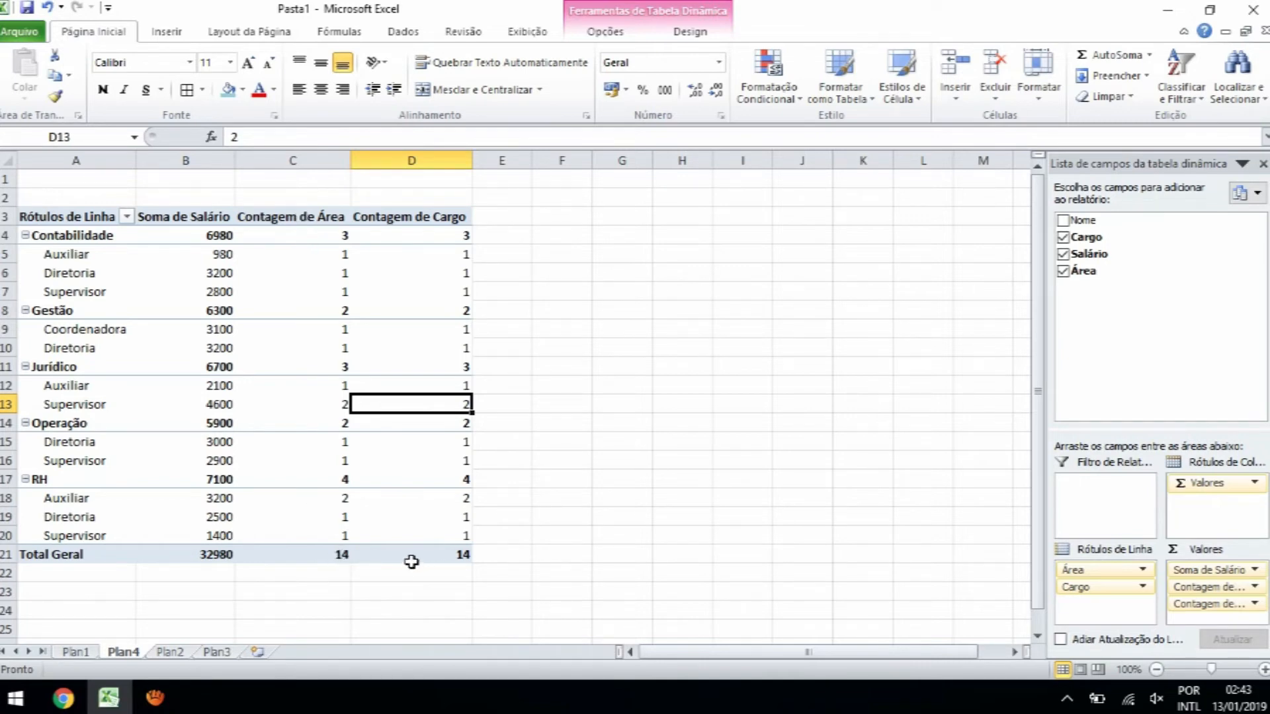
{"action": "mouse_move", "coordinate": [406, 555]}
Step: Remove Cargo from the row labels and both counts from the values, and add the count of Área again
{"action": "left_click_drag", "start_coordinate": [1109, 592], "coordinate": [1134, 334]}
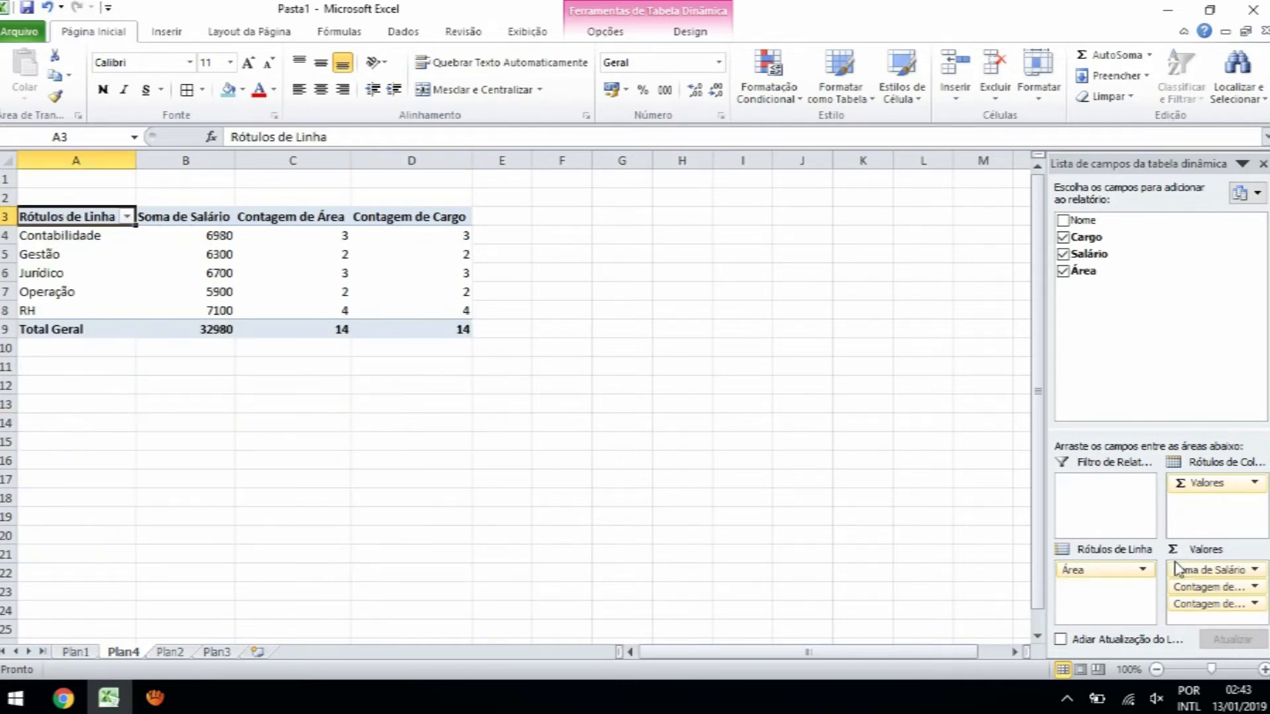
{"action": "left_click_drag", "start_coordinate": [1184, 399], "coordinate": [1183, 400]}
{"action": "left_click_drag", "start_coordinate": [1199, 587], "coordinate": [1180, 344]}
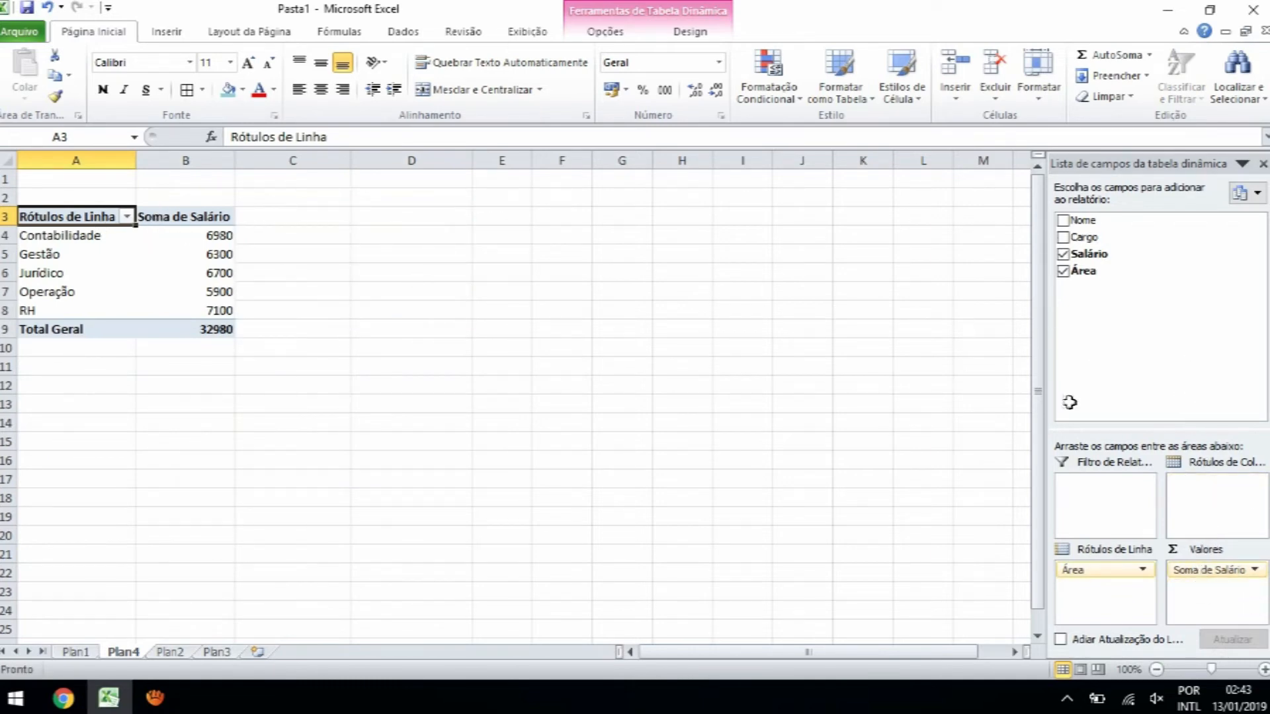
{"action": "left_click_drag", "start_coordinate": [1106, 272], "coordinate": [1224, 597]}
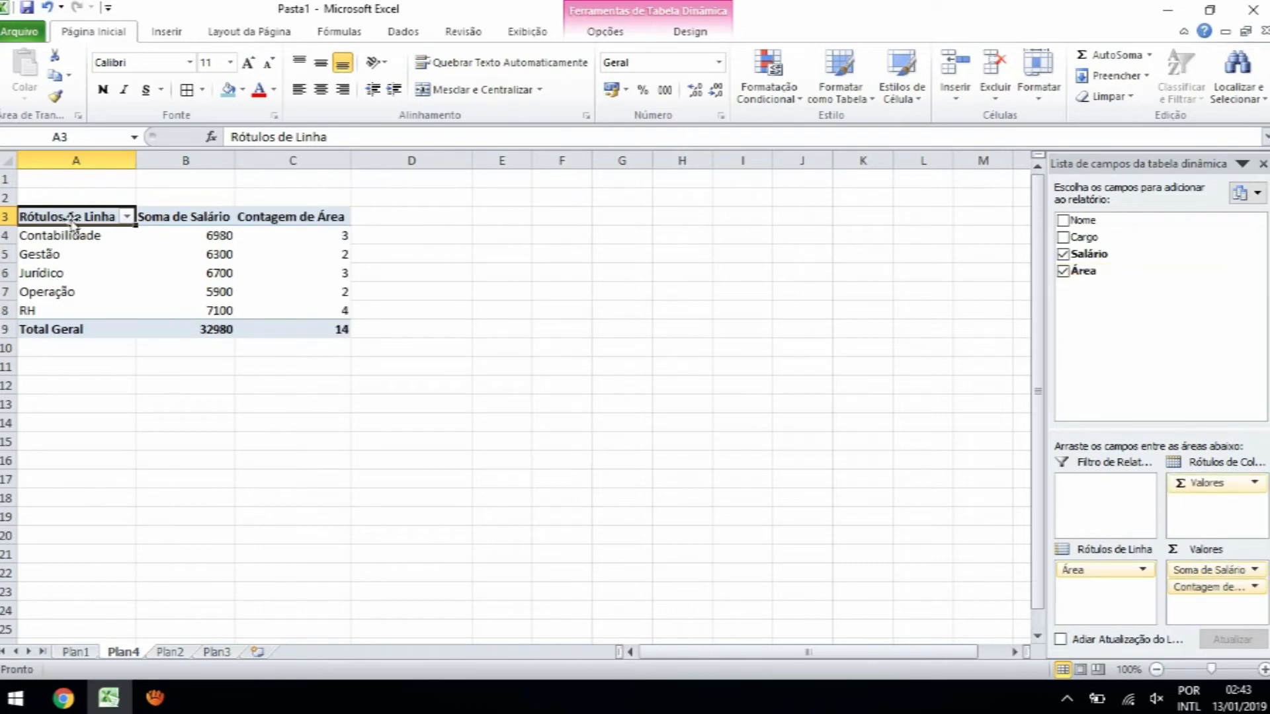
{"action": "left_click", "coordinate": [67, 242]}
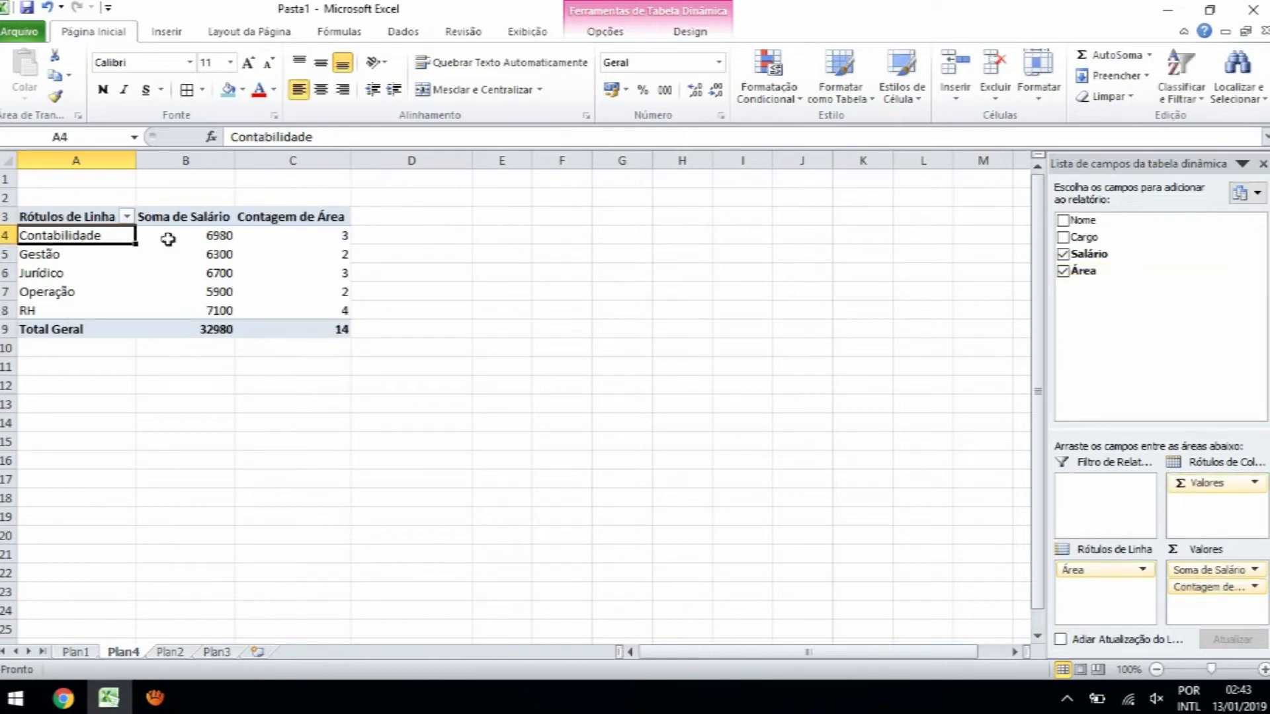
{"action": "left_click", "coordinate": [327, 242]}
{"action": "left_click", "coordinate": [206, 235]}
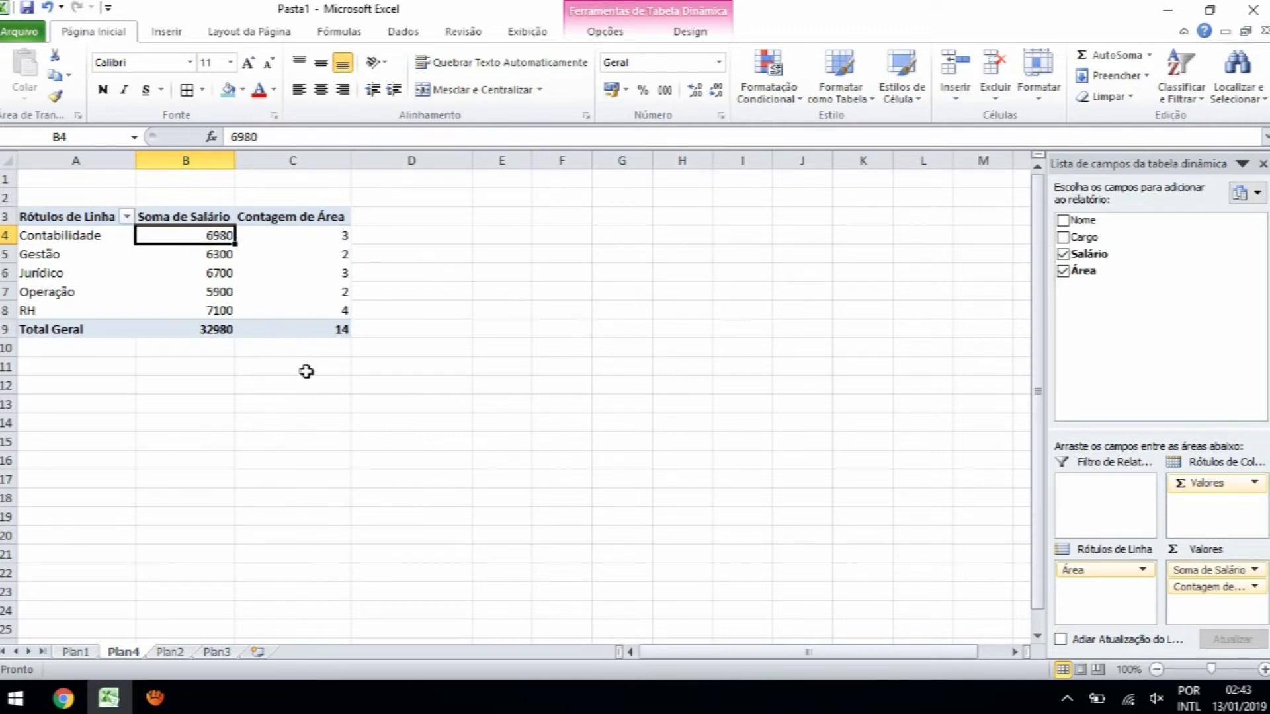
Step: Rename the pivot table's row label header in A3 to Área
{"action": "left_click", "coordinate": [99, 216]}
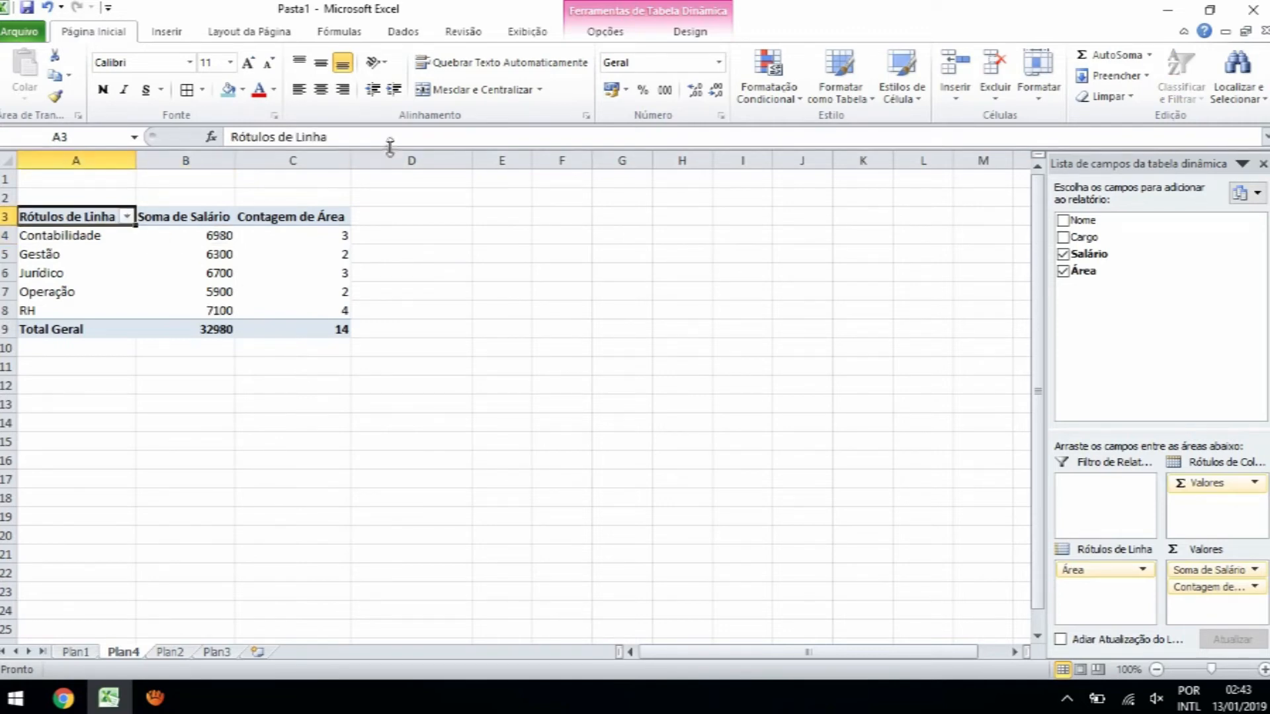
{"action": "left_click_drag", "start_coordinate": [381, 142], "coordinate": [225, 144]}
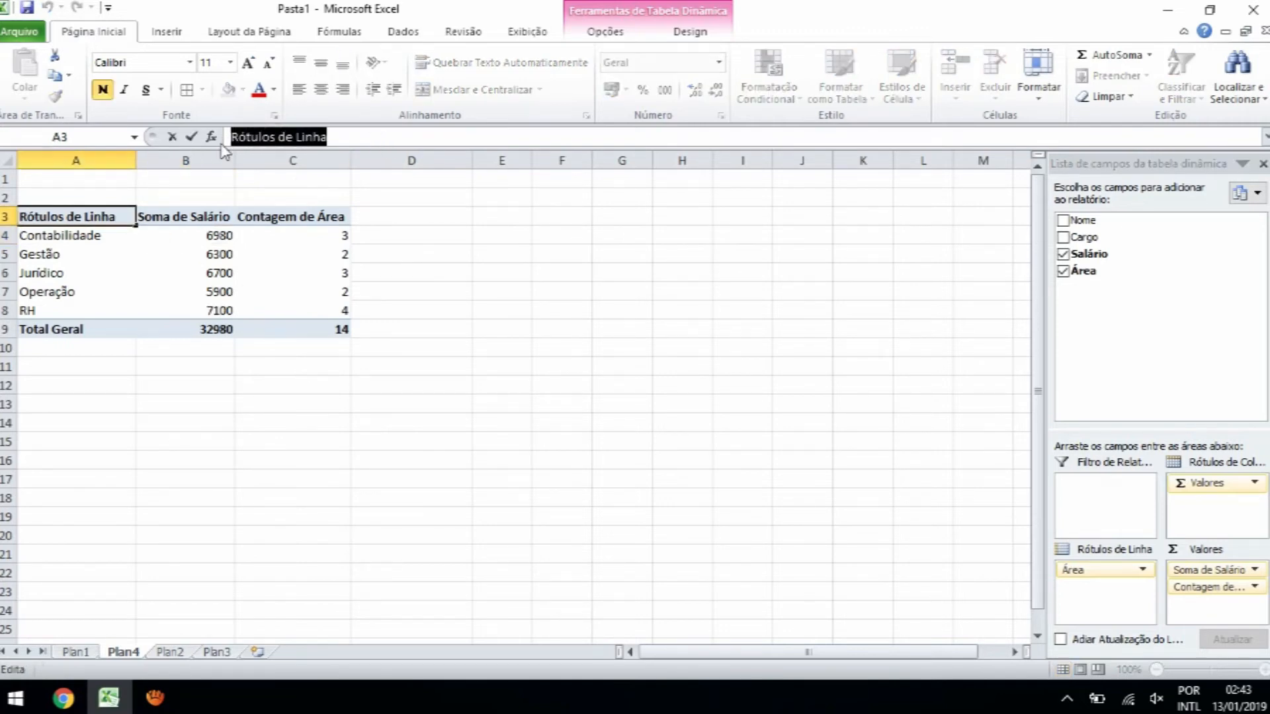
{"action": "type", "text": "Á"}
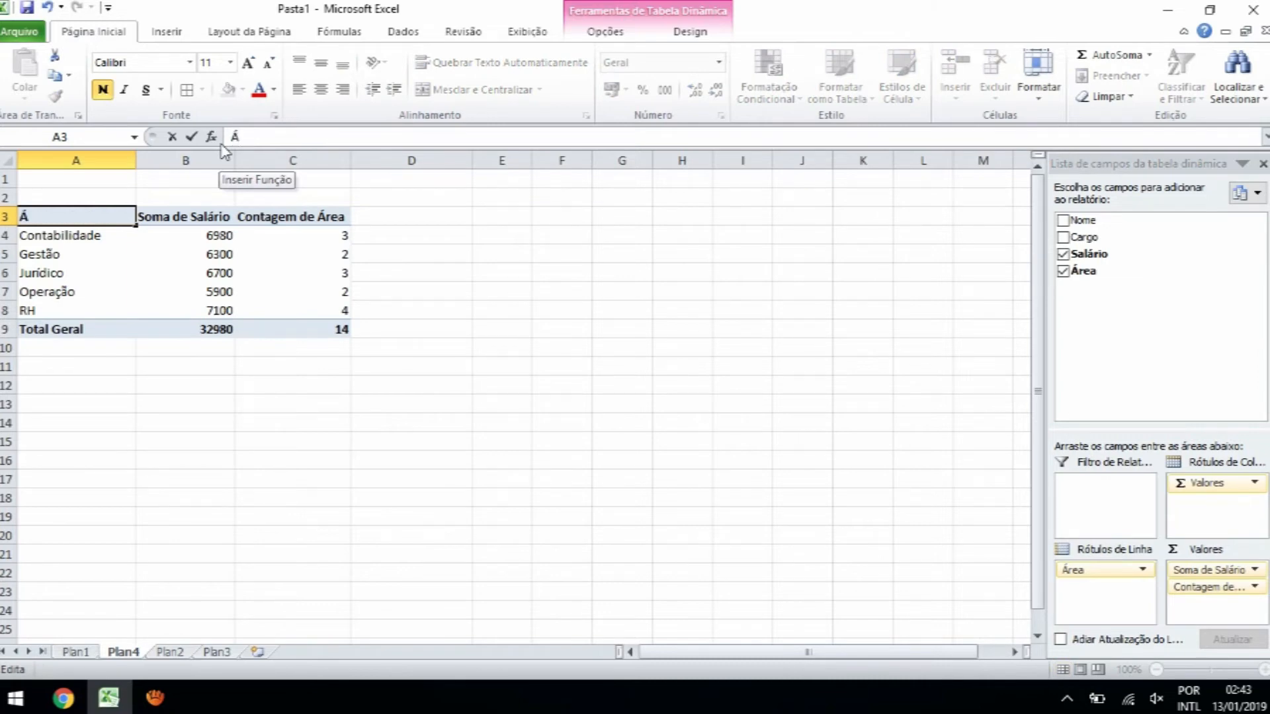
{"action": "type", "text": "rea"}
{"action": "left_click", "coordinate": [502, 217]}
Step: Rename the pivot table's salary sum header in B3 to Salário Valor
{"action": "left_click", "coordinate": [203, 215]}
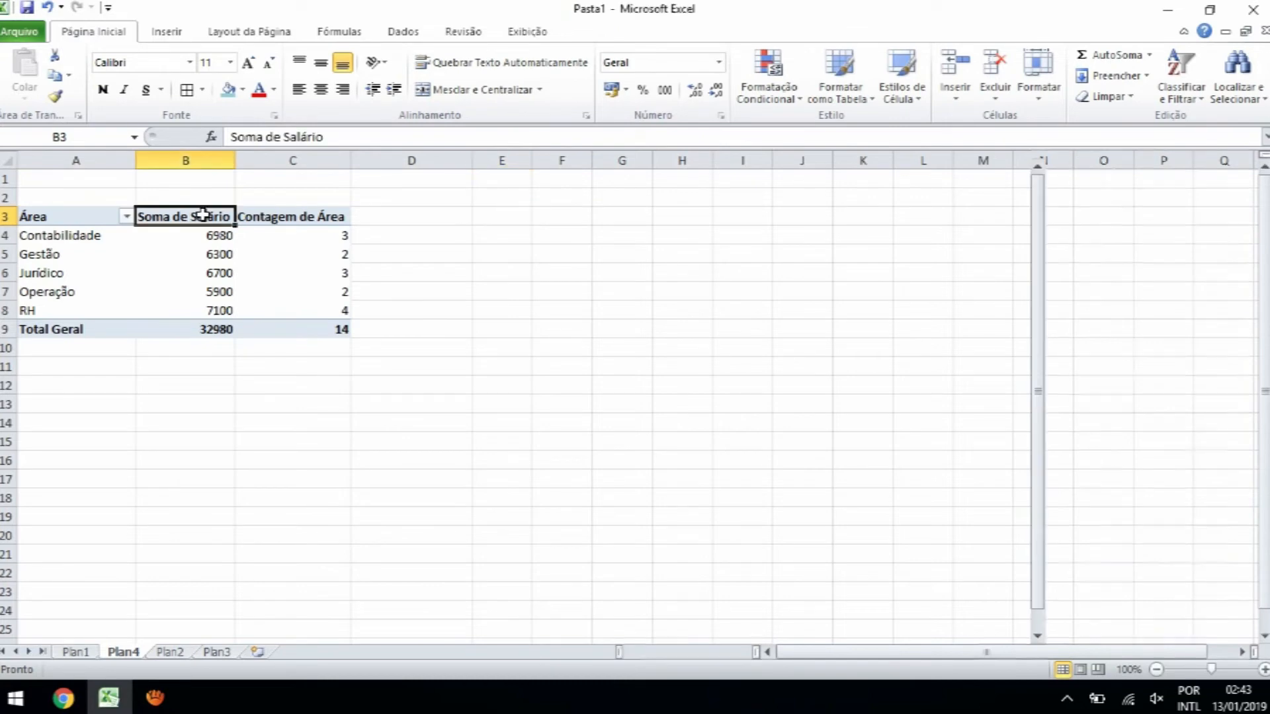
{"action": "left_click_drag", "start_coordinate": [283, 137], "coordinate": [190, 141]}
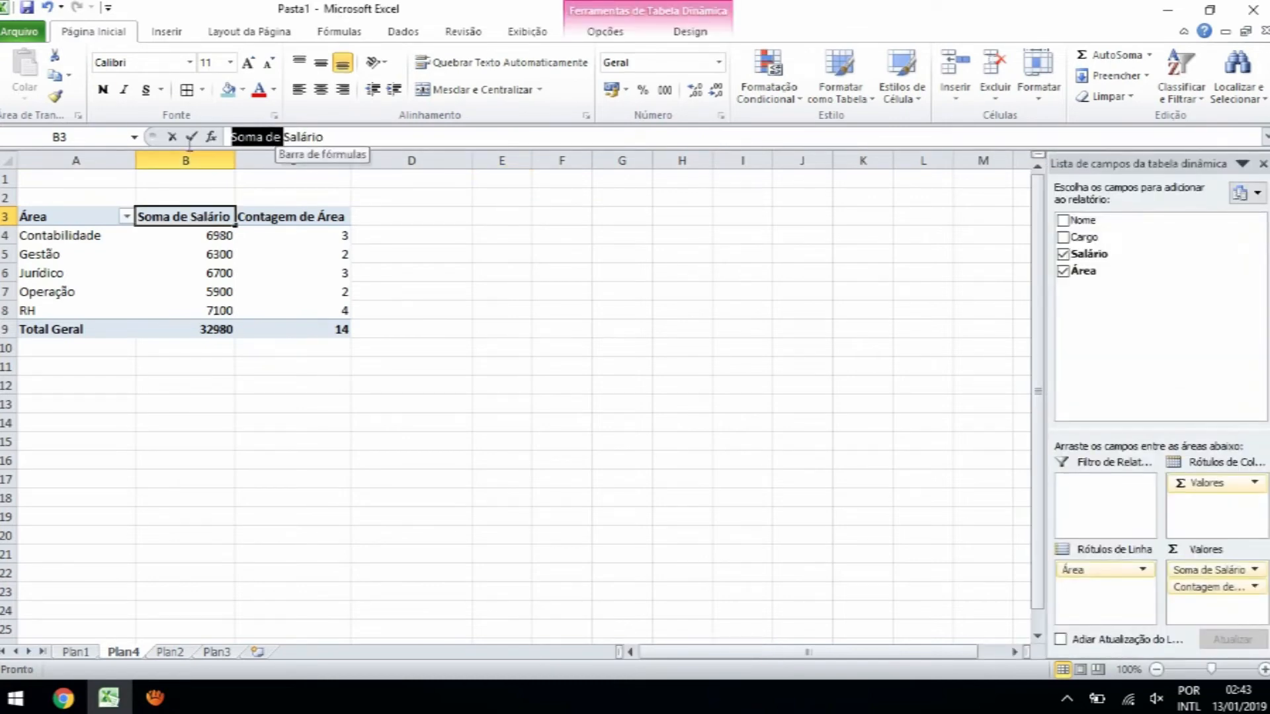
{"action": "key", "text": "Delete"}
{"action": "left_click", "coordinate": [299, 216]}
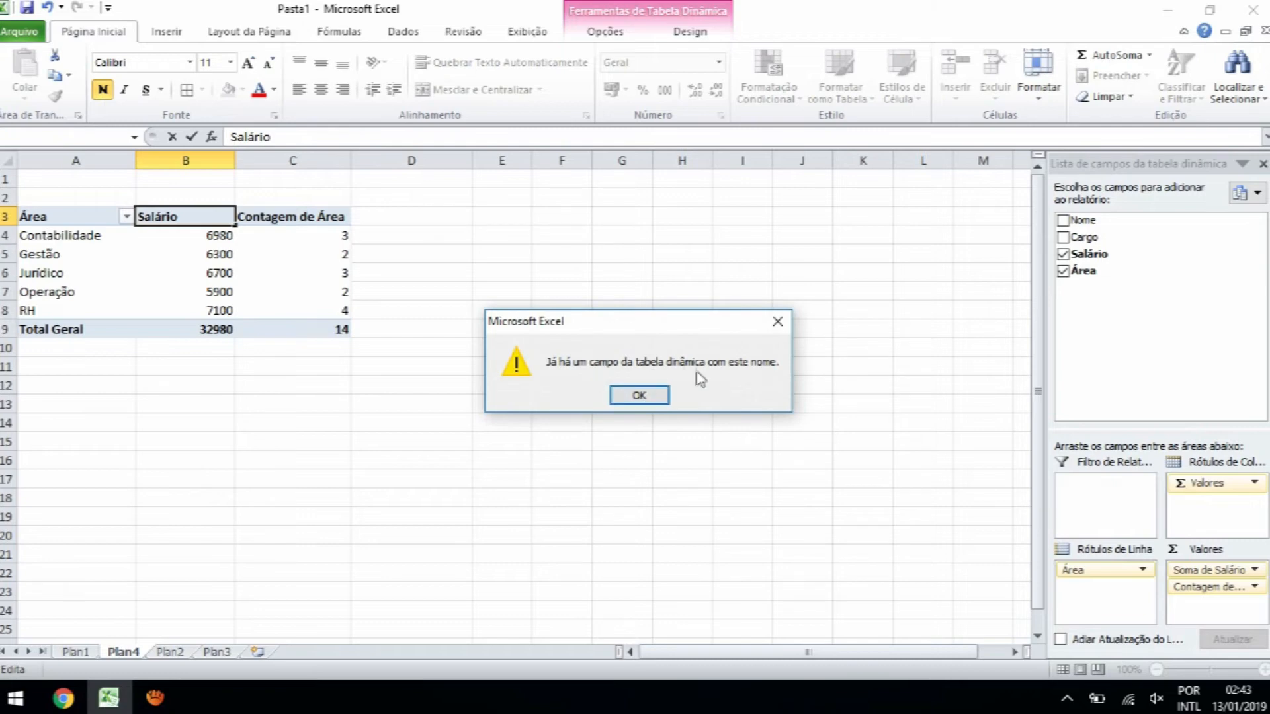
{"action": "left_click", "coordinate": [638, 394]}
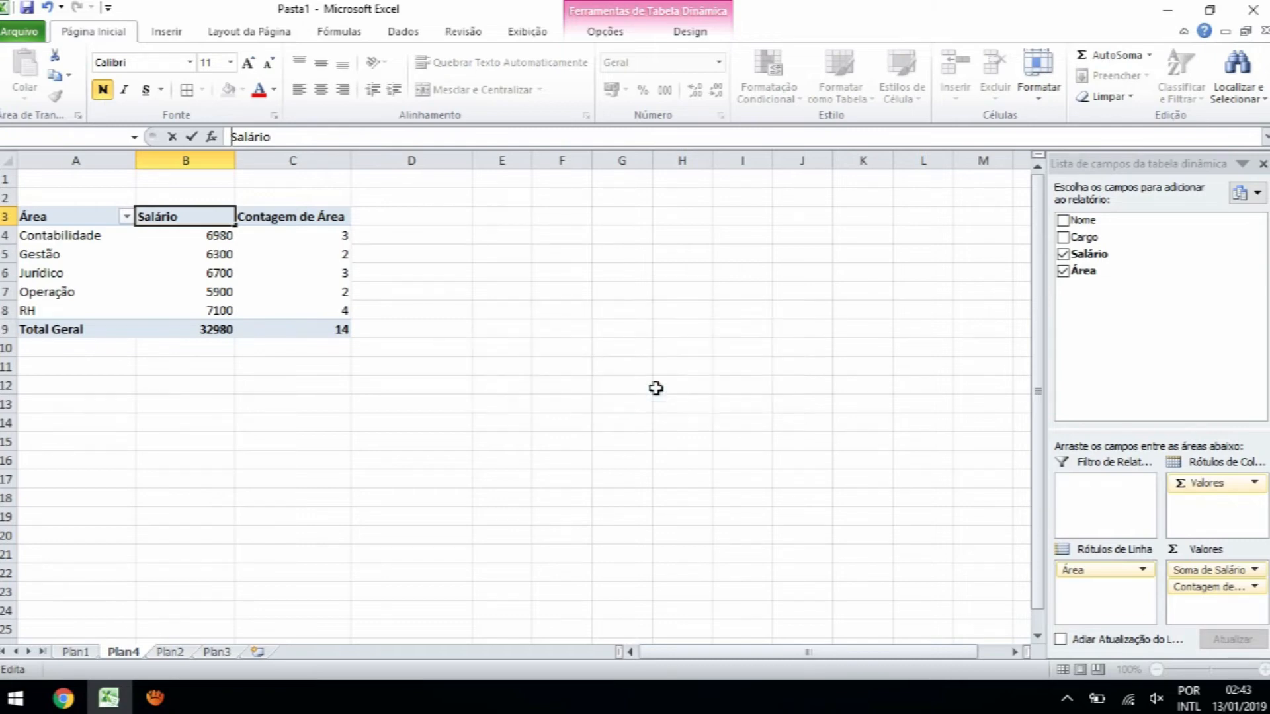
{"action": "left_click", "coordinate": [278, 223]}
{"action": "left_click", "coordinate": [660, 392]}
{"action": "left_click", "coordinate": [342, 184]}
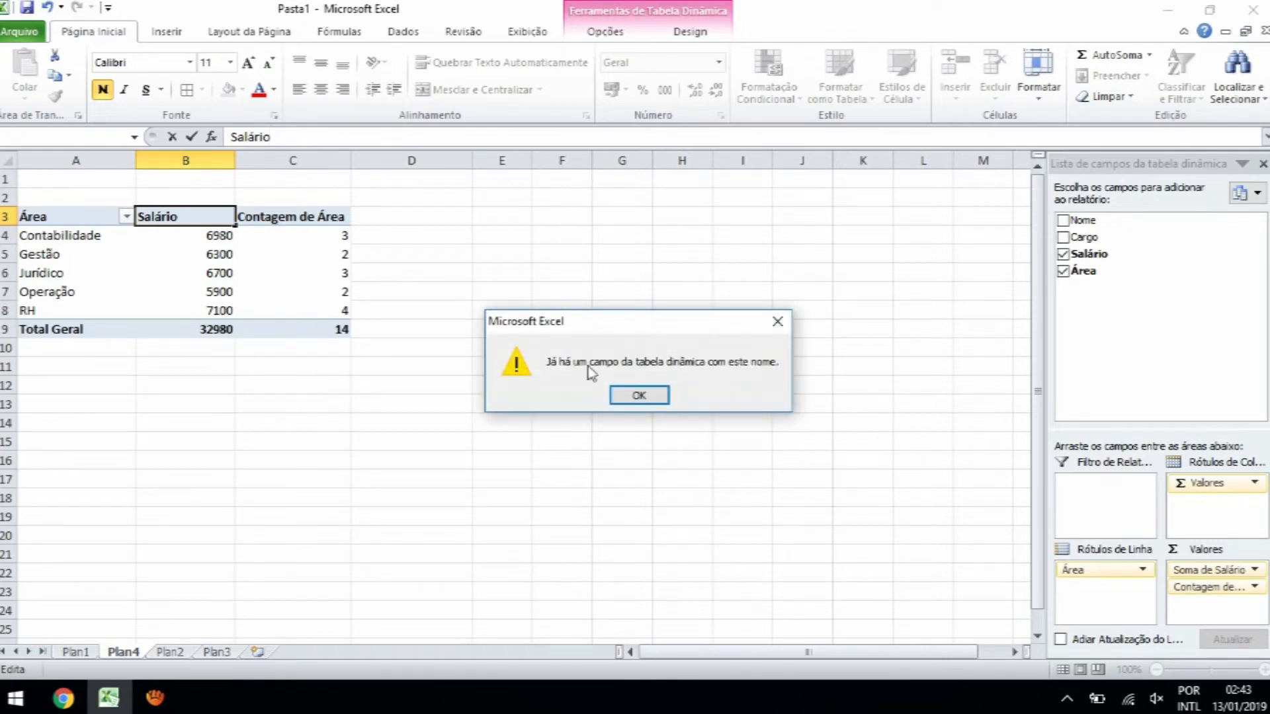
{"action": "left_click", "coordinate": [639, 395]}
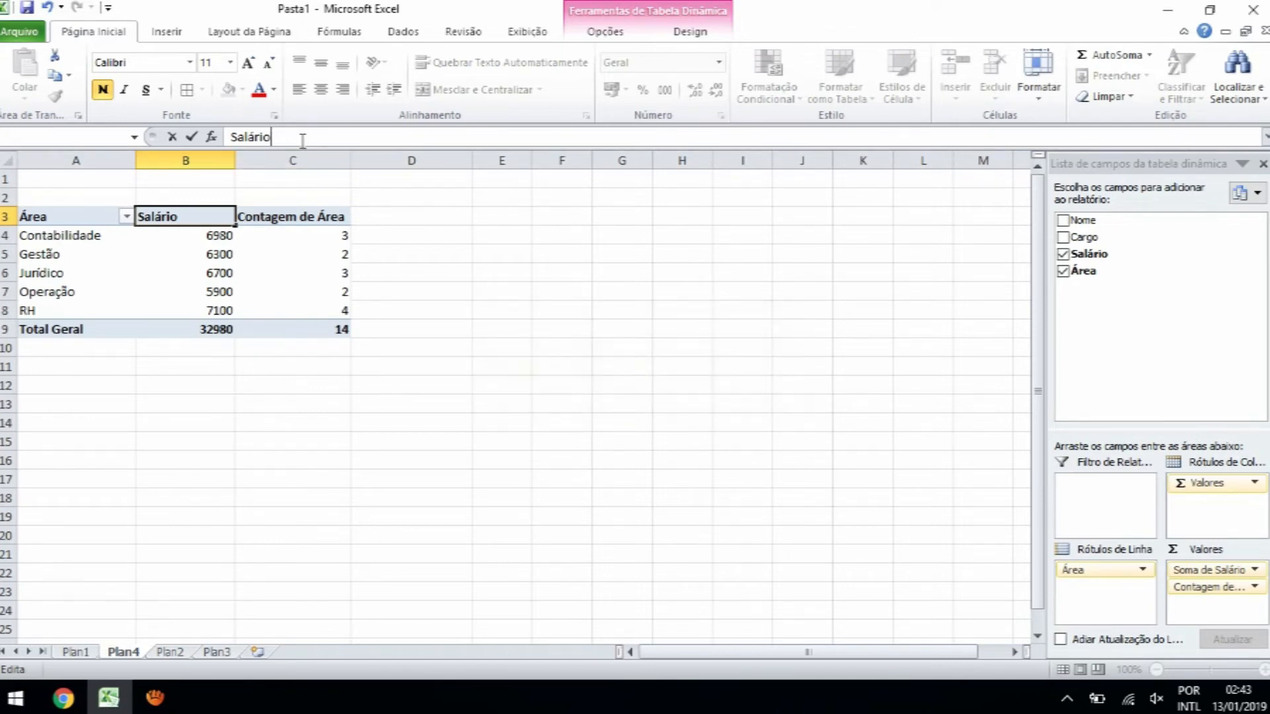
{"action": "type", "text": "Valor"}
{"action": "left_click", "coordinate": [392, 203]}
Step: Rename the pivot table's Área count header in C3 to Profissionais
{"action": "left_click", "coordinate": [304, 220]}
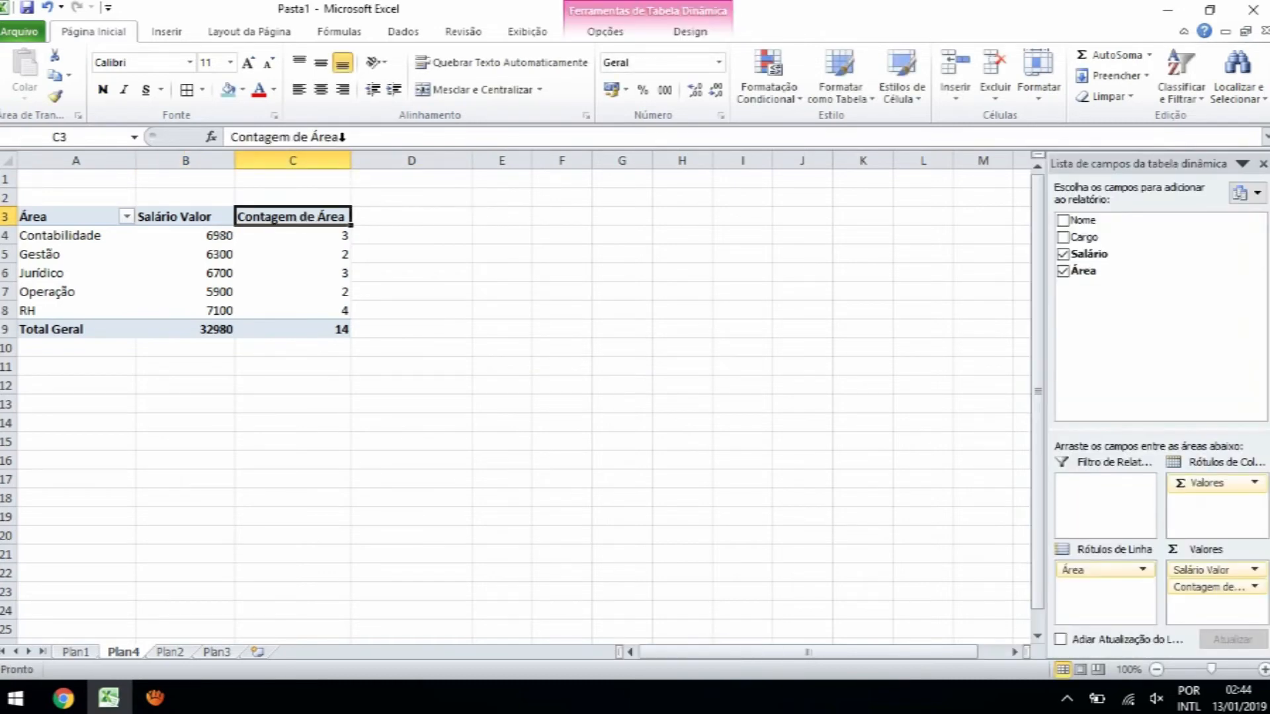
{"action": "triple_click", "coordinate": [338, 137]}
{"action": "type", "text": "Pro"}
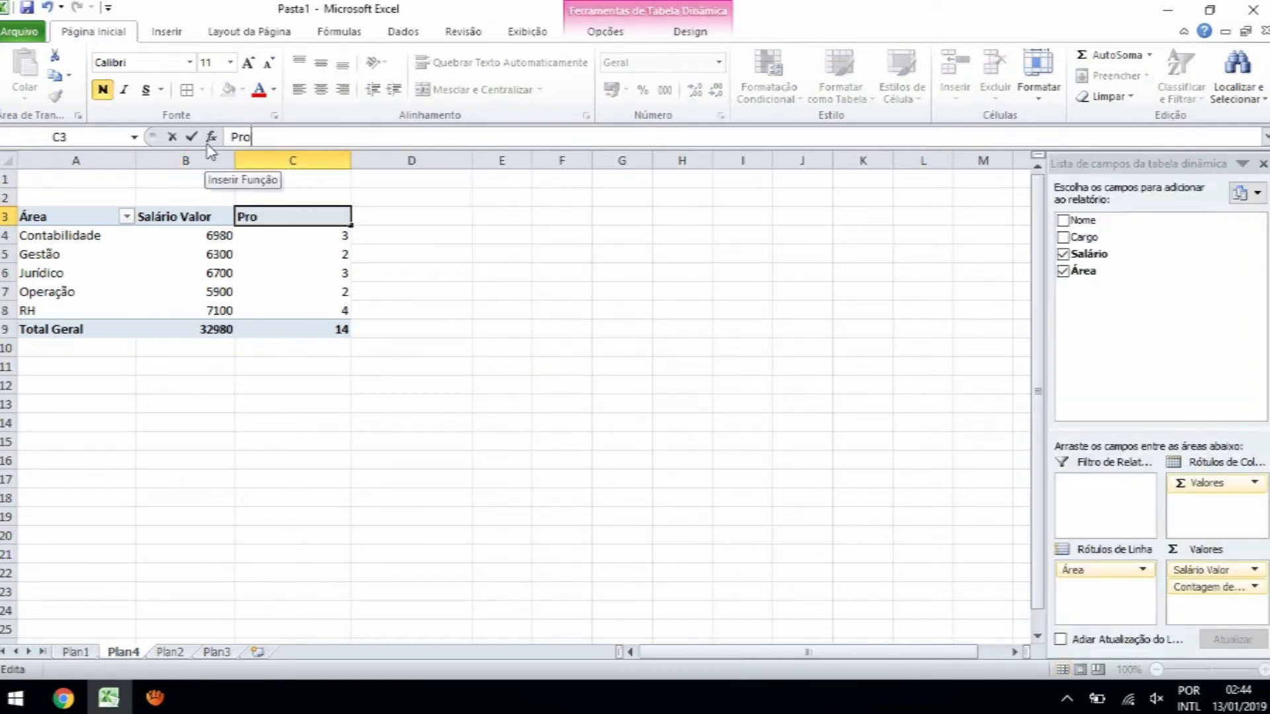
{"action": "type", "text": "fissionais"}
{"action": "left_click", "coordinate": [497, 287]}
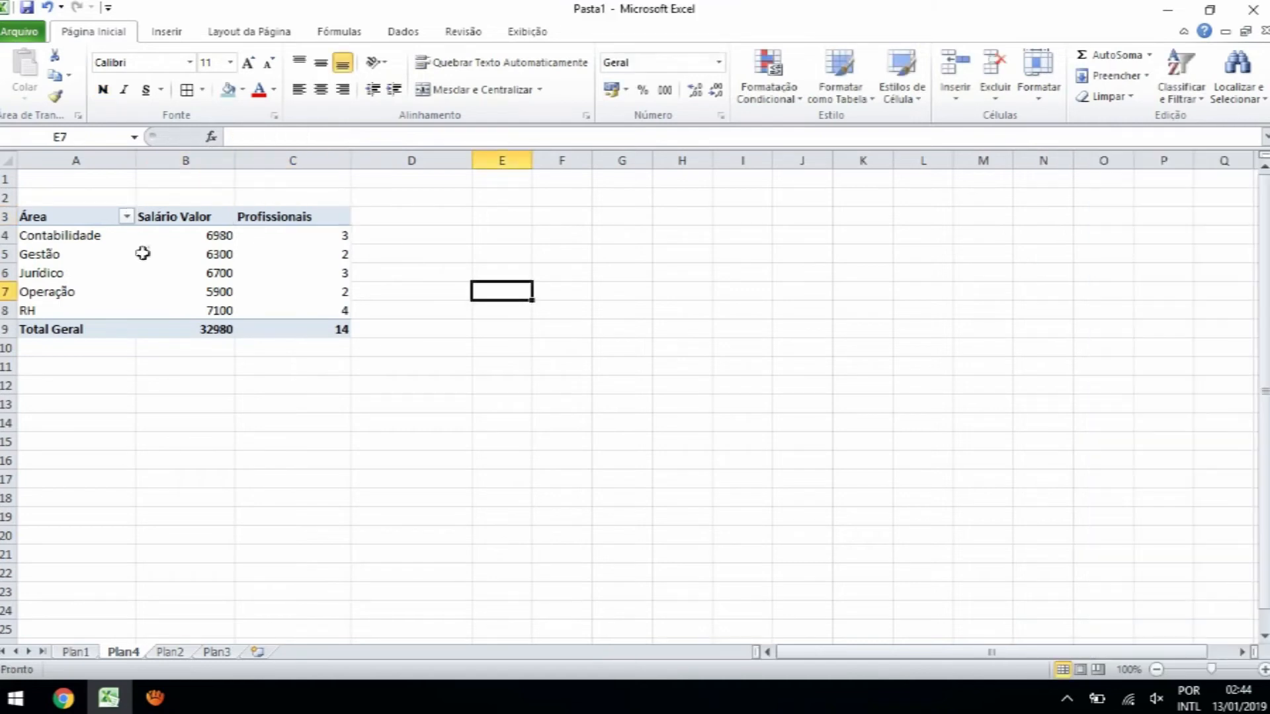
Step: Format the pivot table's Salário Valor field as Número with 2 decimal places and a thousands separator
{"action": "left_click", "coordinate": [187, 216]}
{"action": "left_click", "coordinate": [190, 216]}
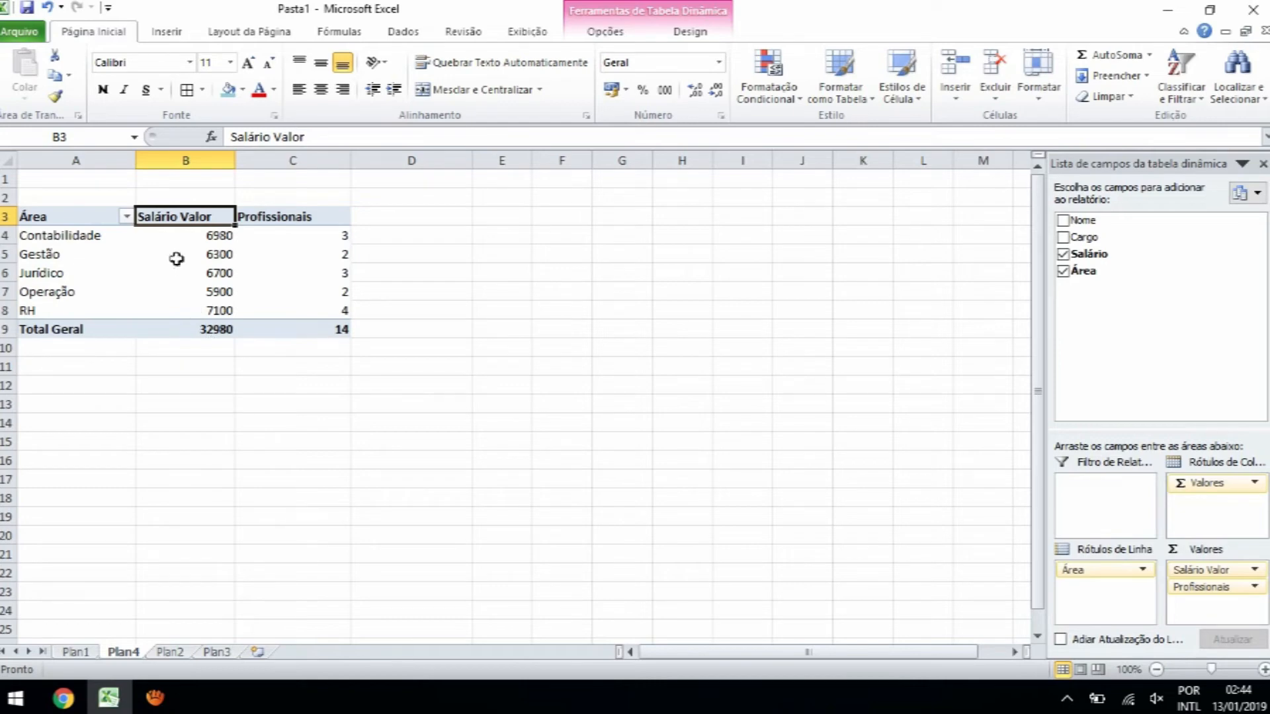
{"action": "right_click", "coordinate": [180, 218]}
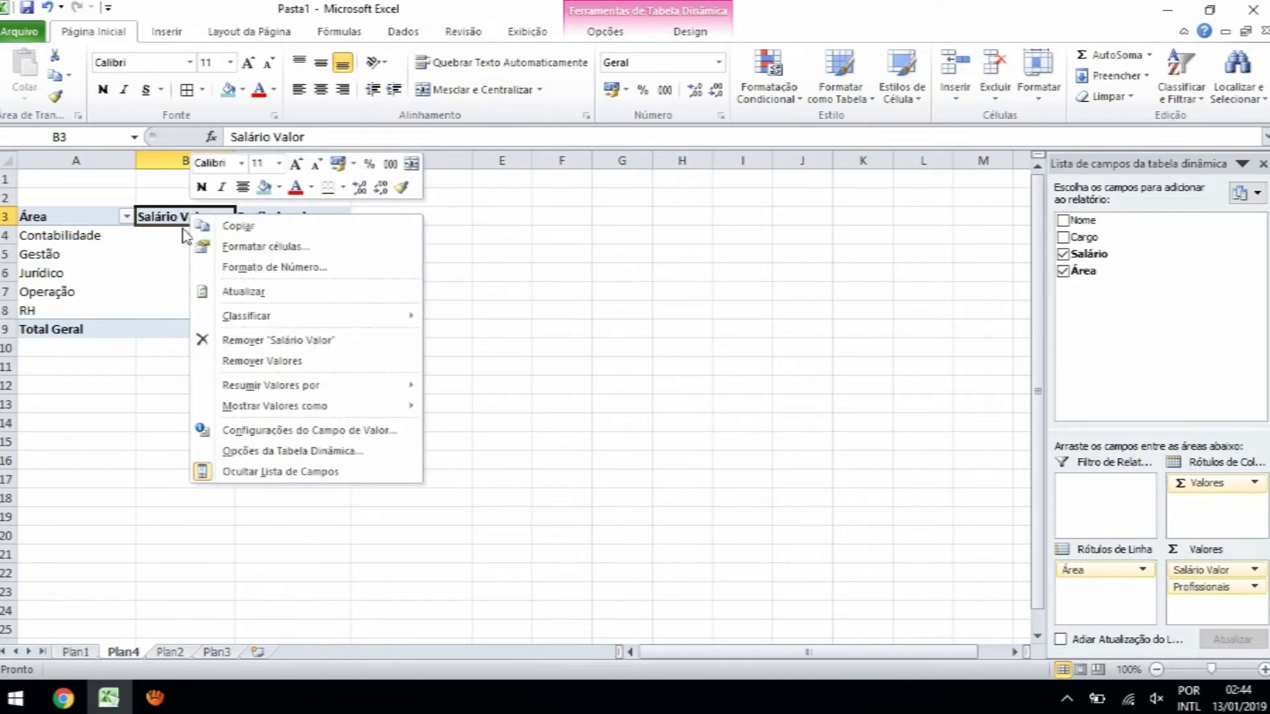
{"action": "mouse_move", "coordinate": [291, 391]}
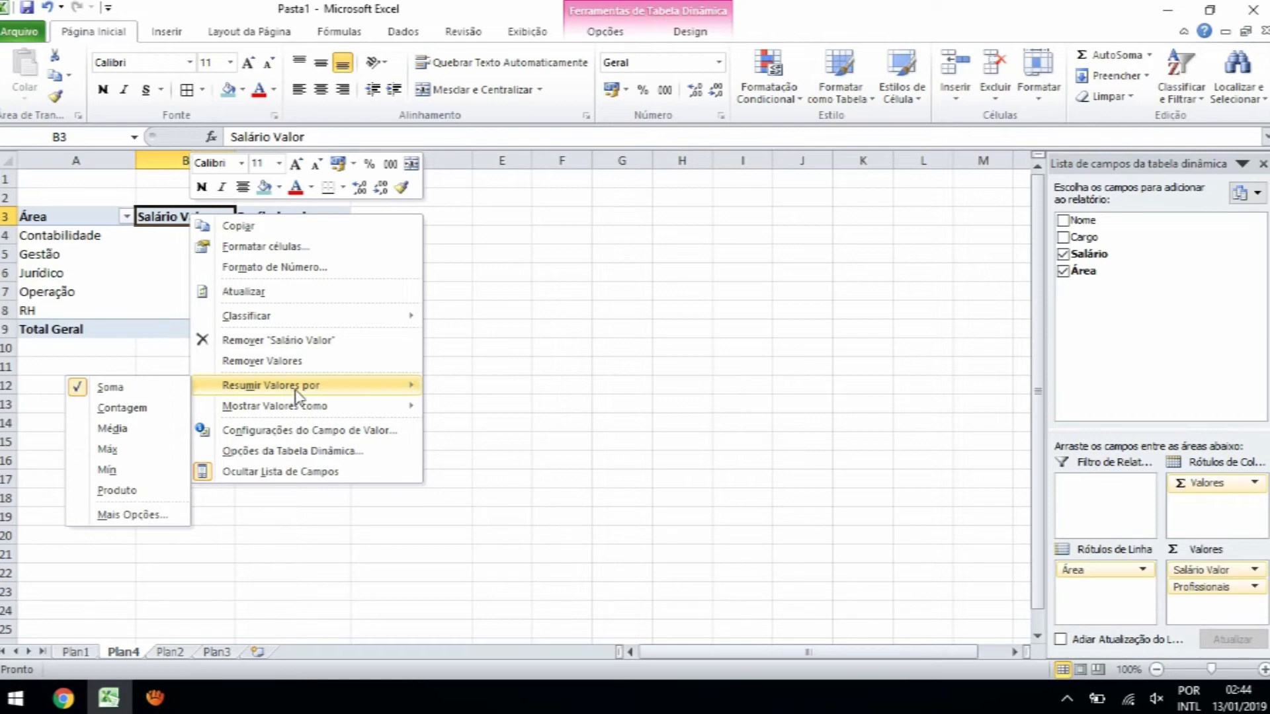
{"action": "left_click", "coordinate": [131, 515]}
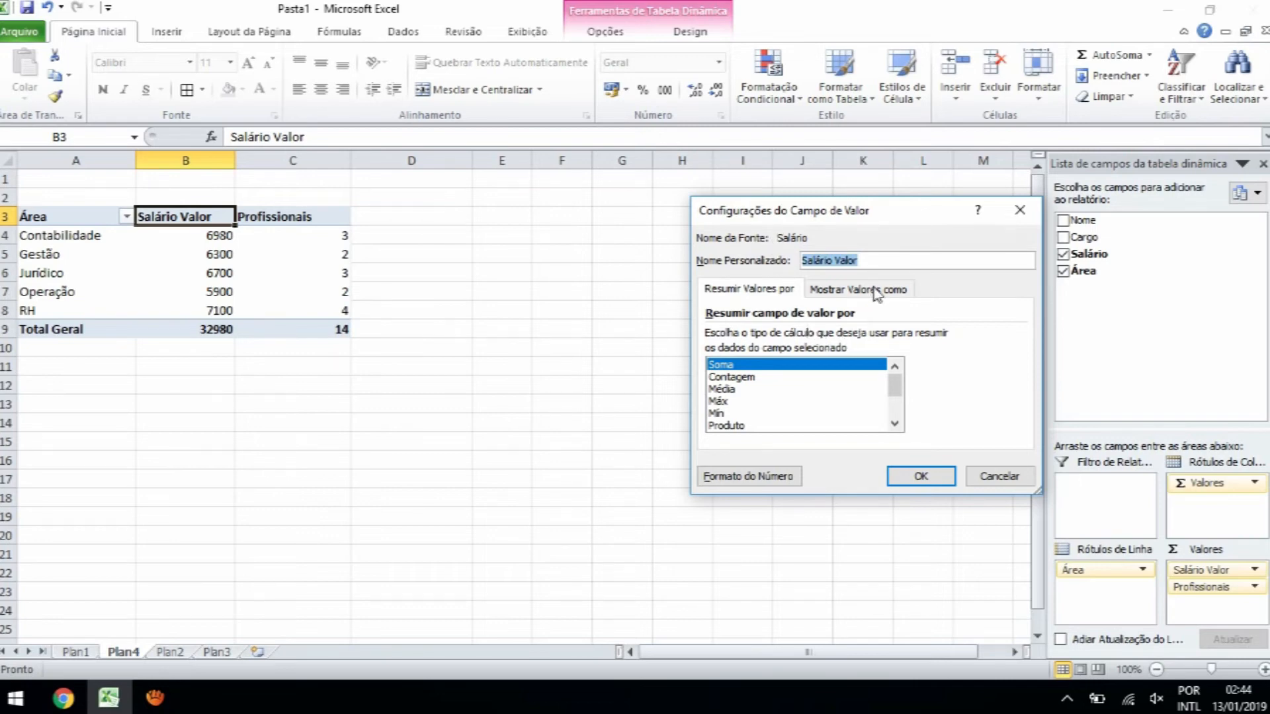
{"action": "left_click", "coordinate": [769, 488]}
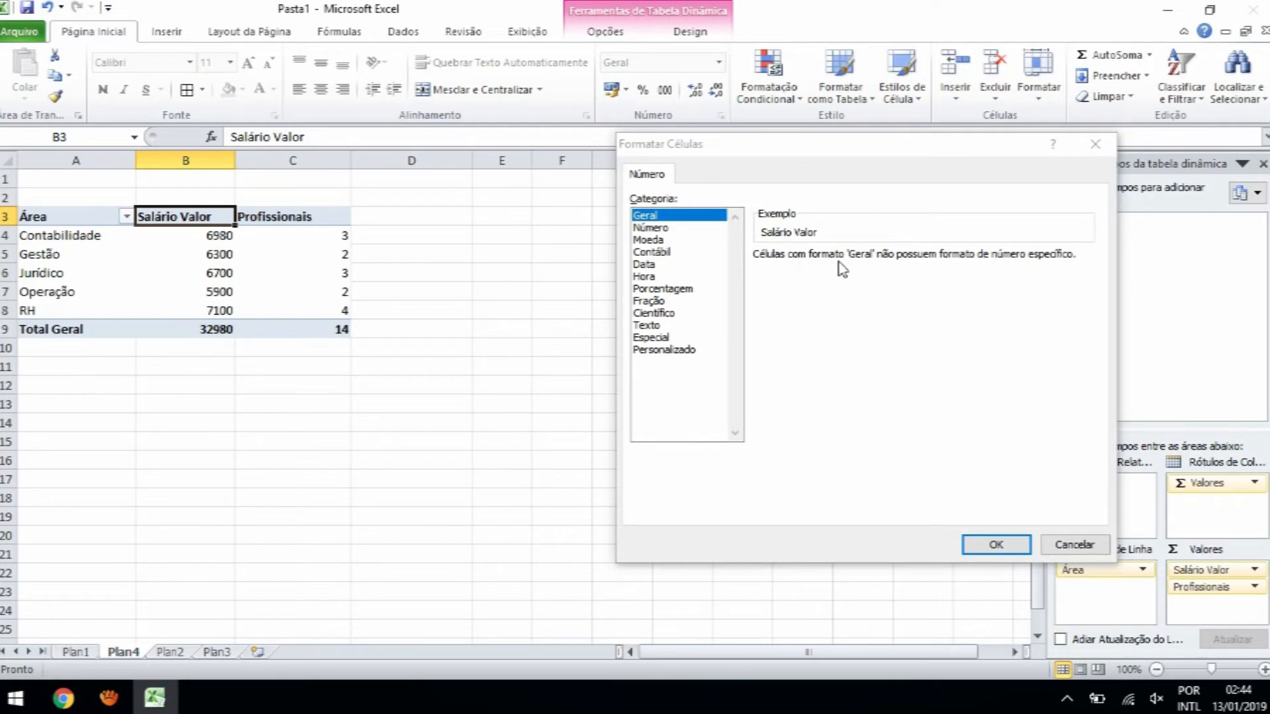
{"action": "left_click", "coordinate": [691, 230]}
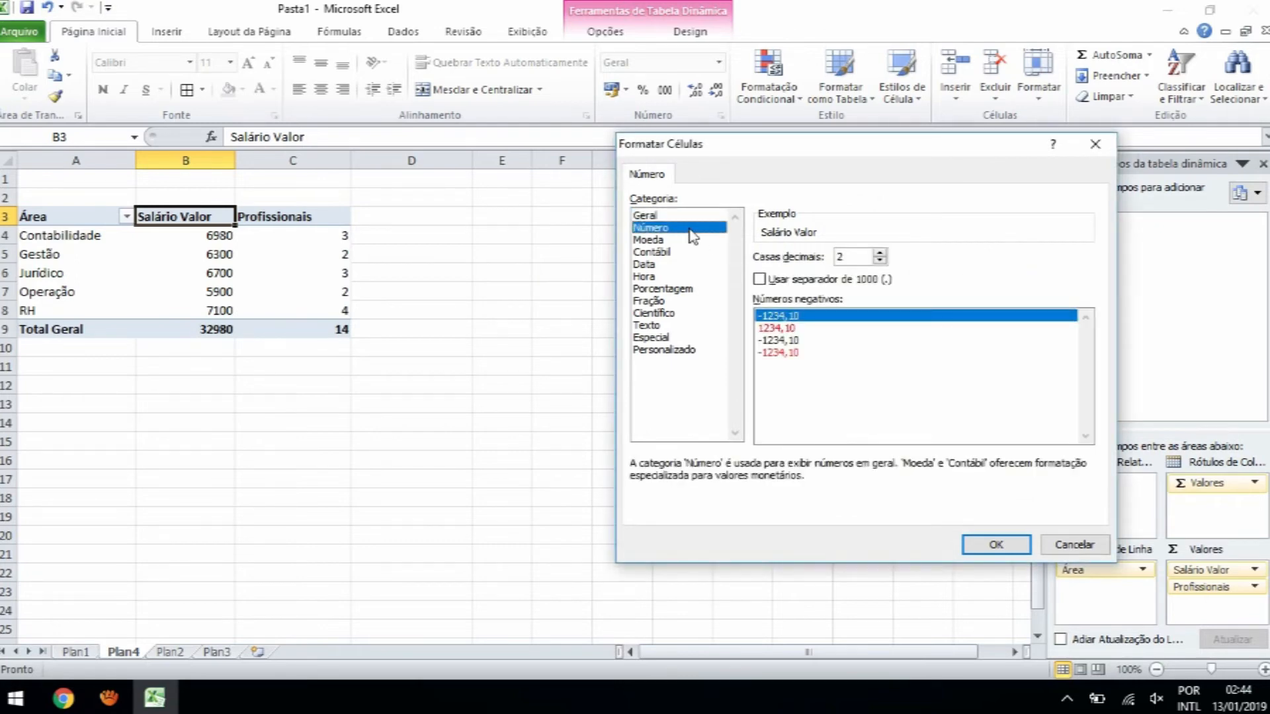
{"action": "left_click", "coordinate": [759, 279]}
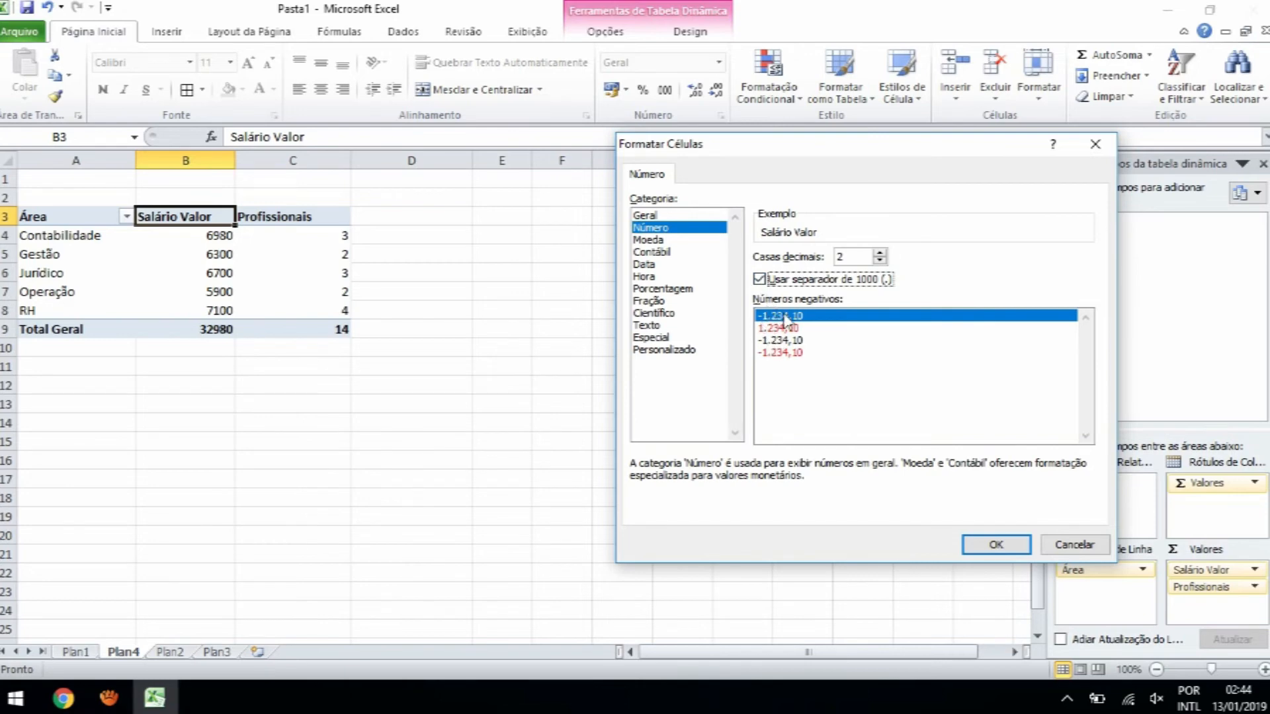
{"action": "left_click", "coordinate": [1002, 546]}
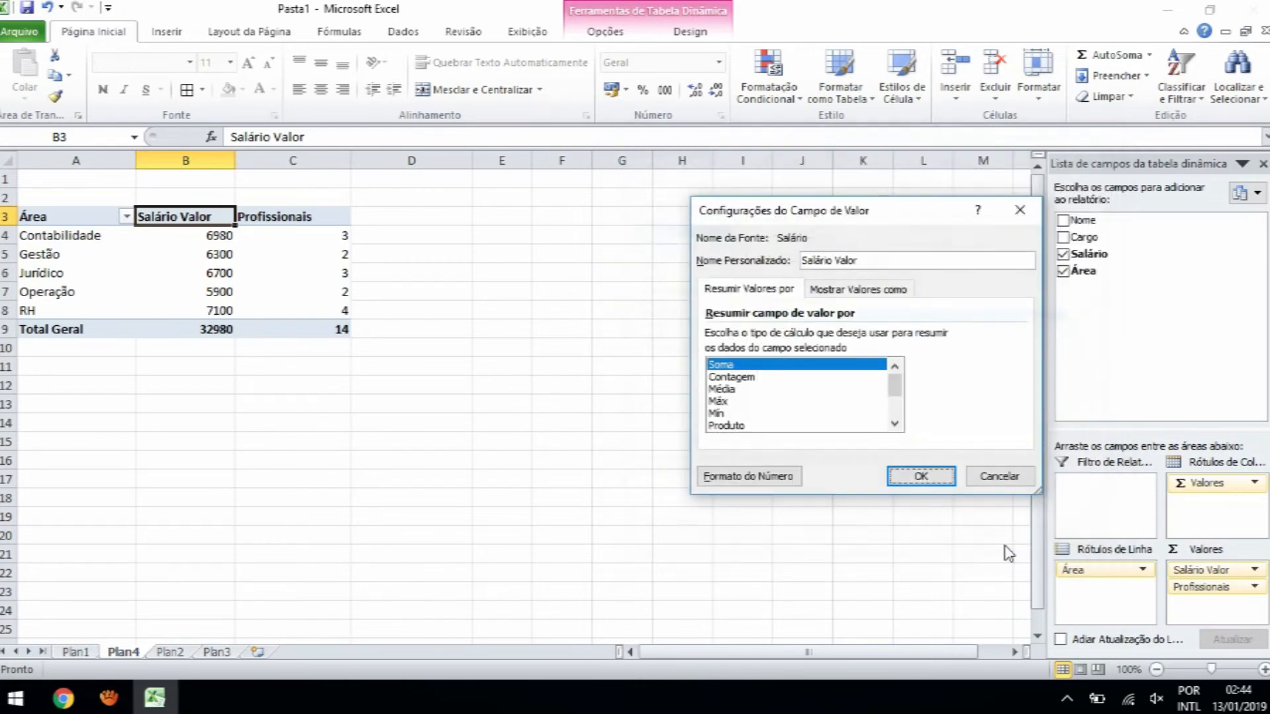
{"action": "left_click", "coordinate": [921, 476]}
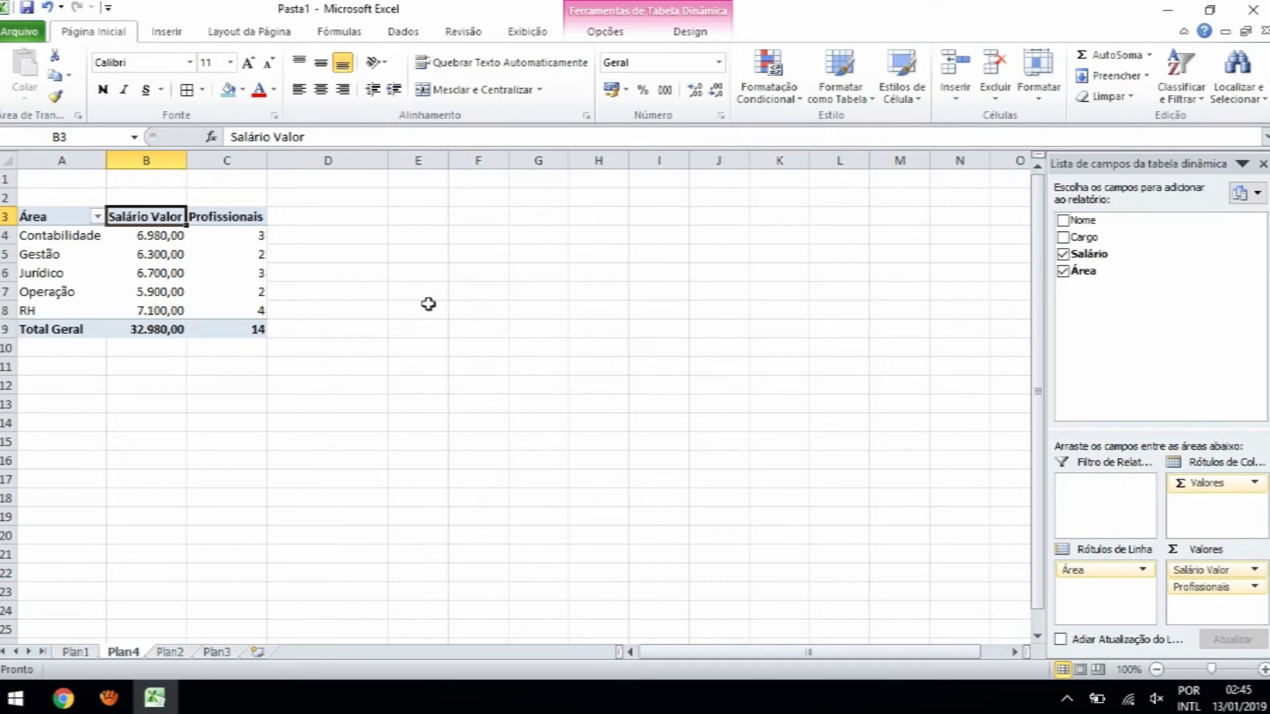
Step: Add Cargo below Área in the row labels and show Salário Valor as % do Total Geral
{"action": "left_click_drag", "start_coordinate": [1083, 237], "coordinate": [1131, 593]}
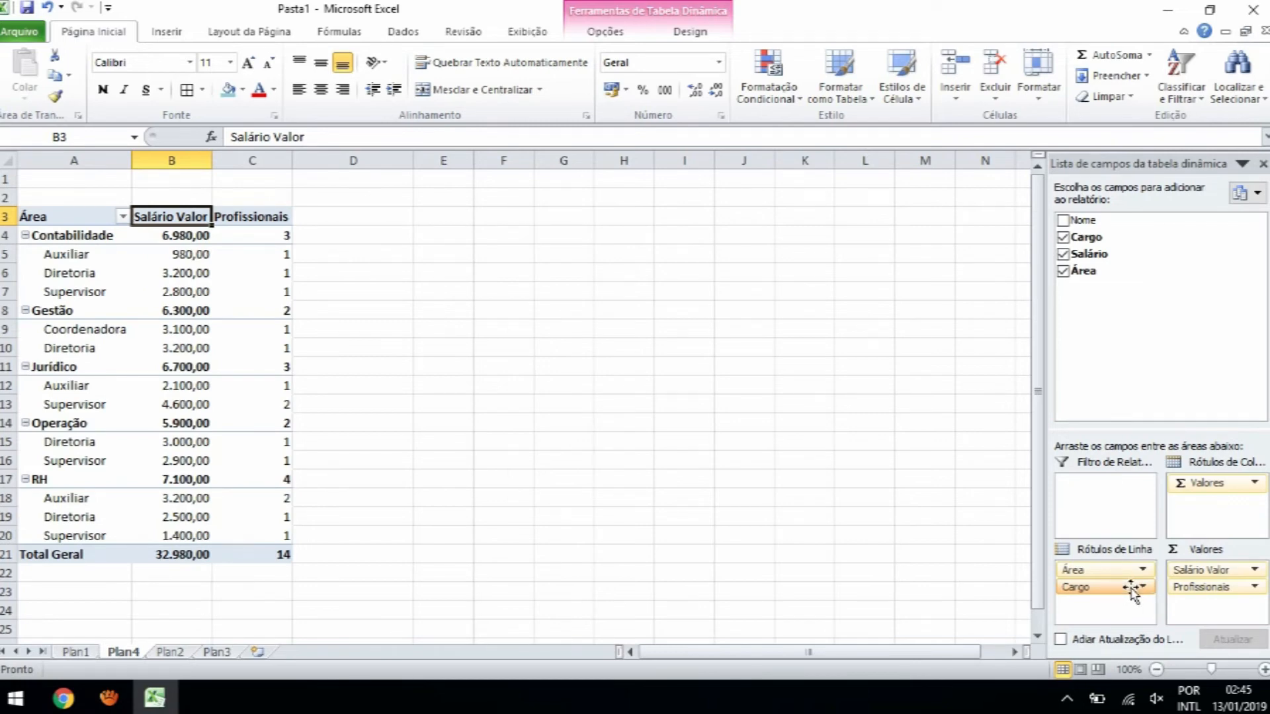
{"action": "left_click_drag", "start_coordinate": [1126, 589], "coordinate": [1112, 569]}
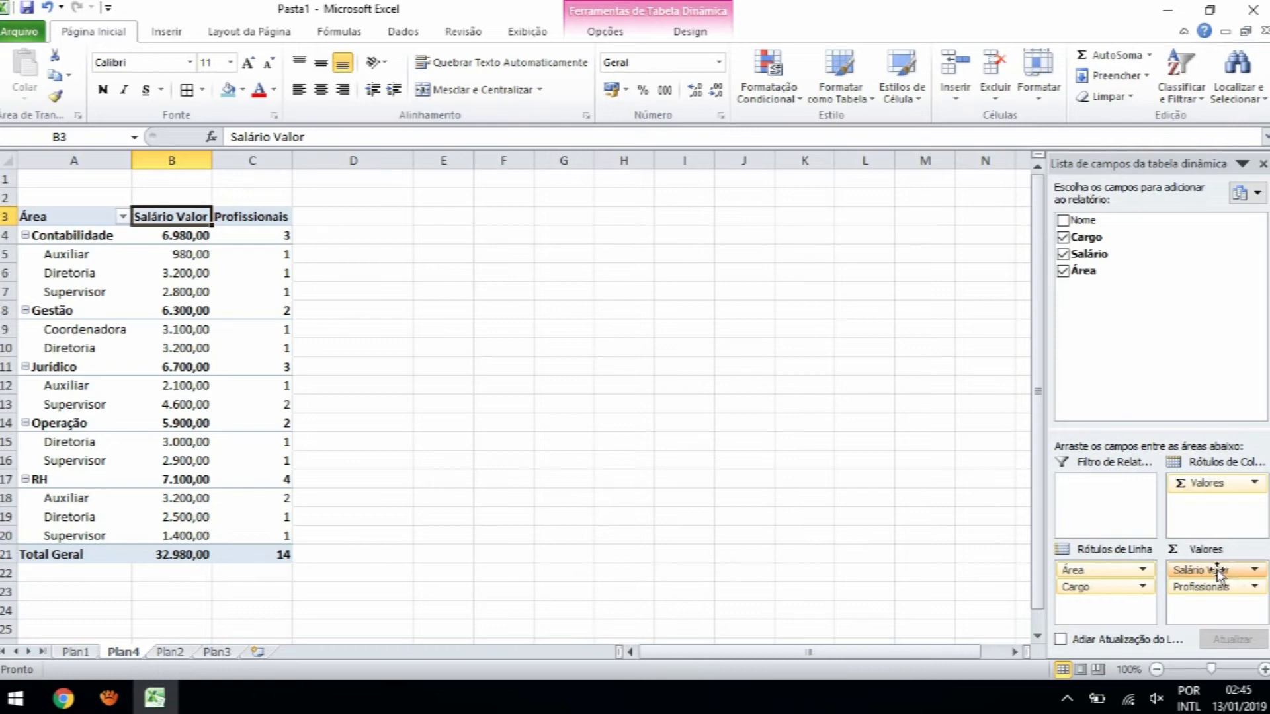
{"action": "right_click", "coordinate": [178, 215]}
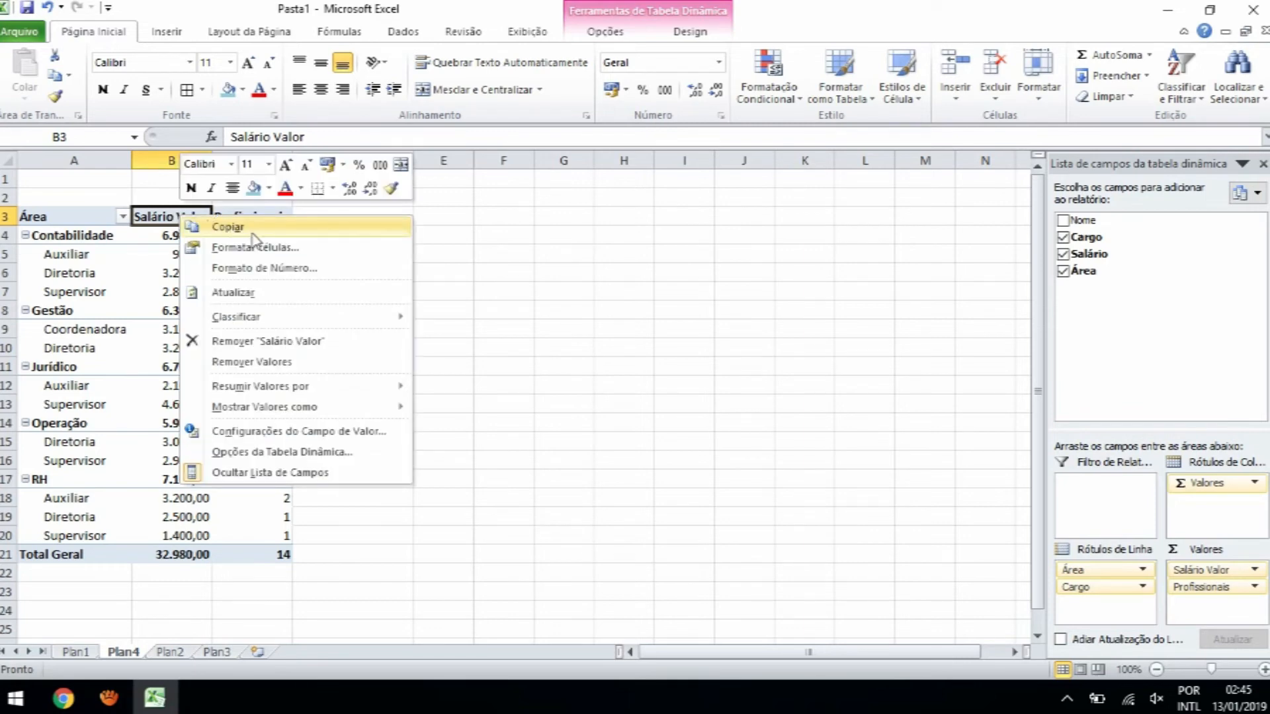
{"action": "mouse_move", "coordinate": [347, 393]}
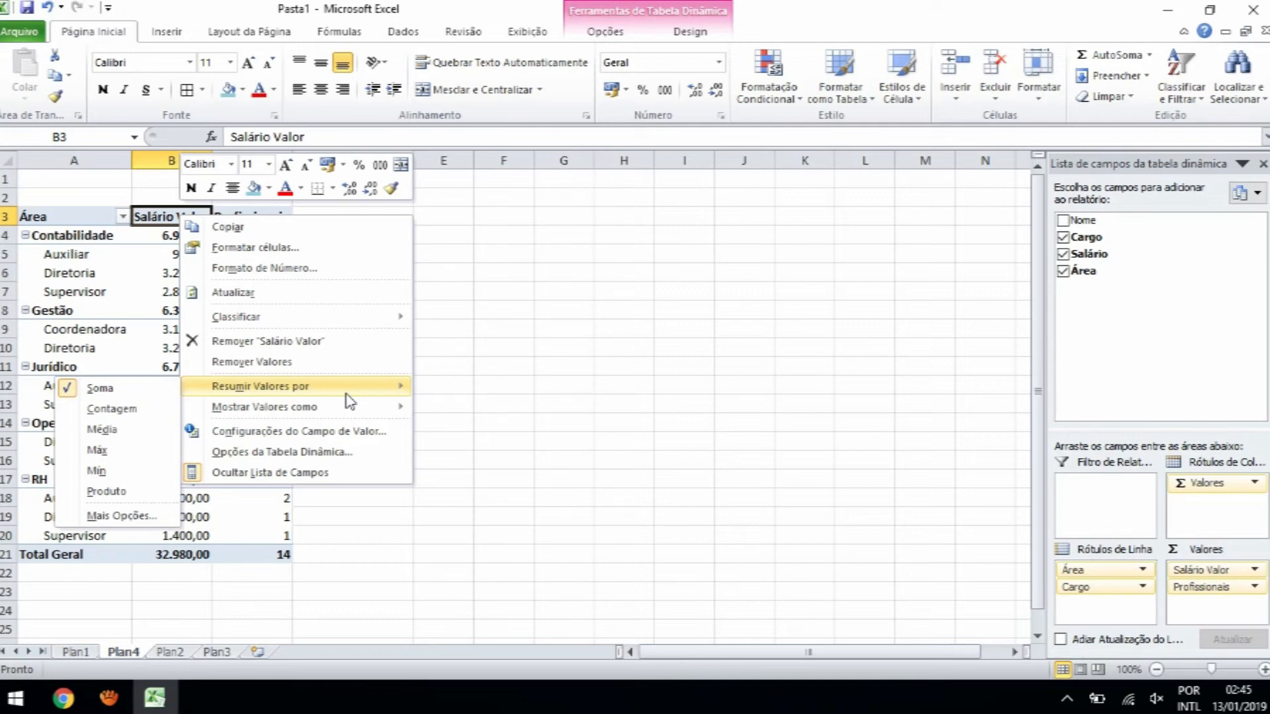
{"action": "mouse_move", "coordinate": [343, 417]}
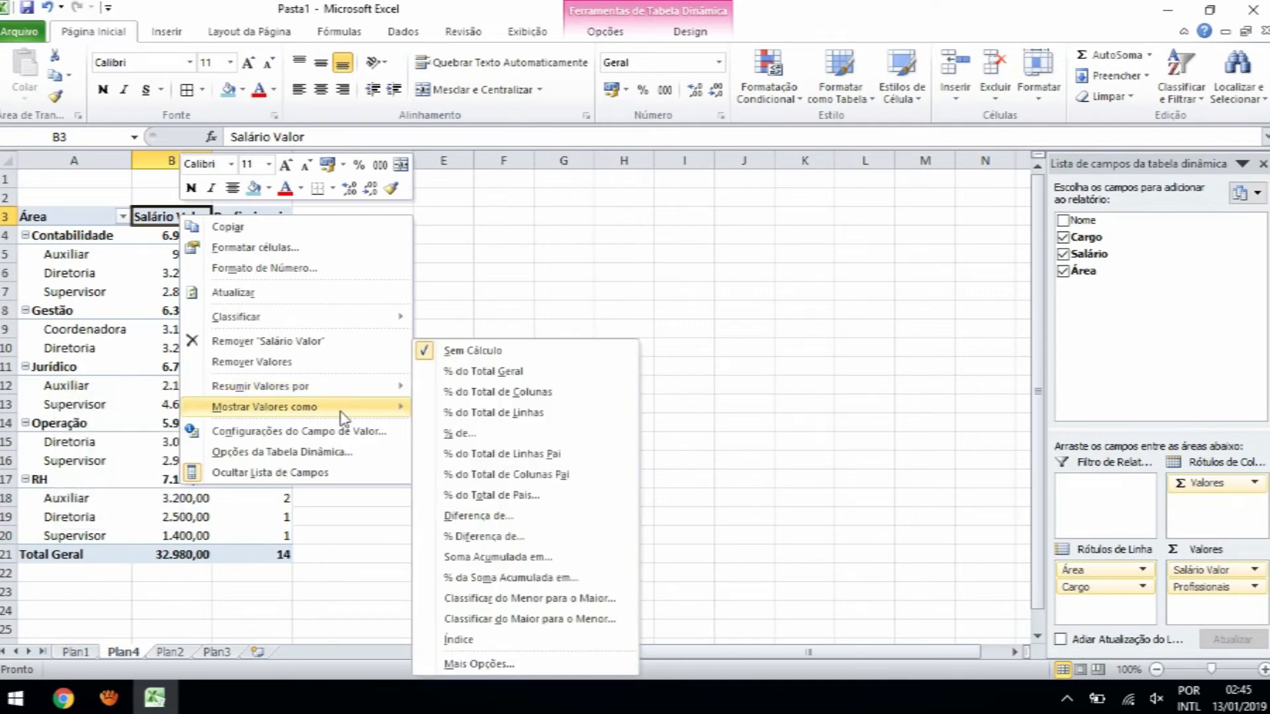
{"action": "left_click", "coordinate": [502, 368]}
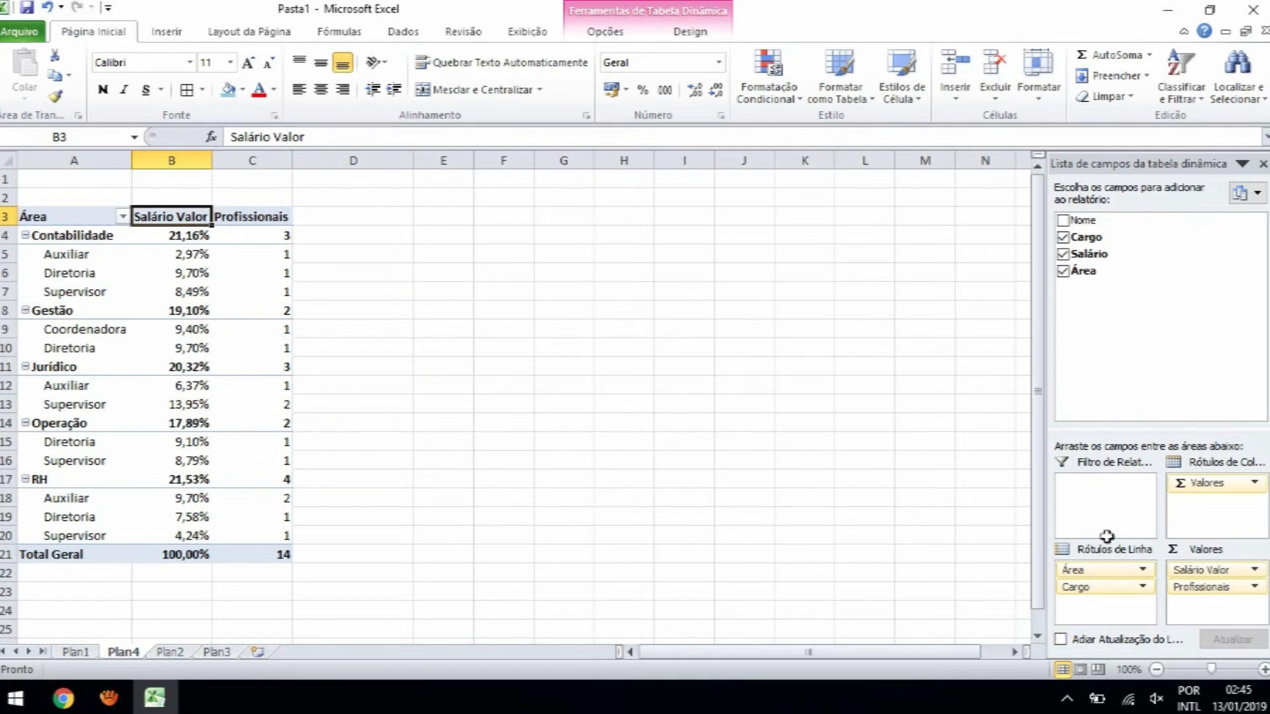
Step: Clear all fields from the pivot table and set Área and Cargo as the row labels again
{"action": "left_click_drag", "start_coordinate": [1103, 576], "coordinate": [1162, 391]}
{"action": "left_click_drag", "start_coordinate": [1204, 493], "coordinate": [1200, 433]}
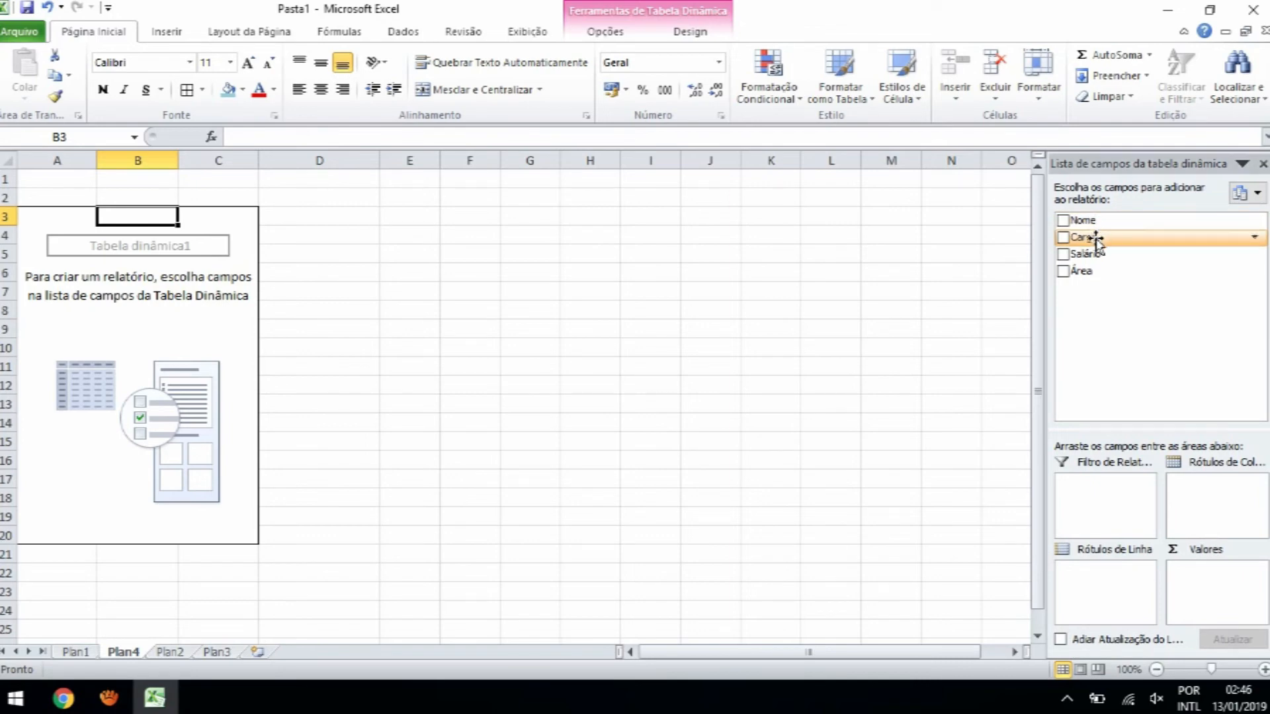
{"action": "left_click_drag", "start_coordinate": [1097, 271], "coordinate": [1117, 572]}
{"action": "left_click_drag", "start_coordinate": [1108, 239], "coordinate": [1118, 589]}
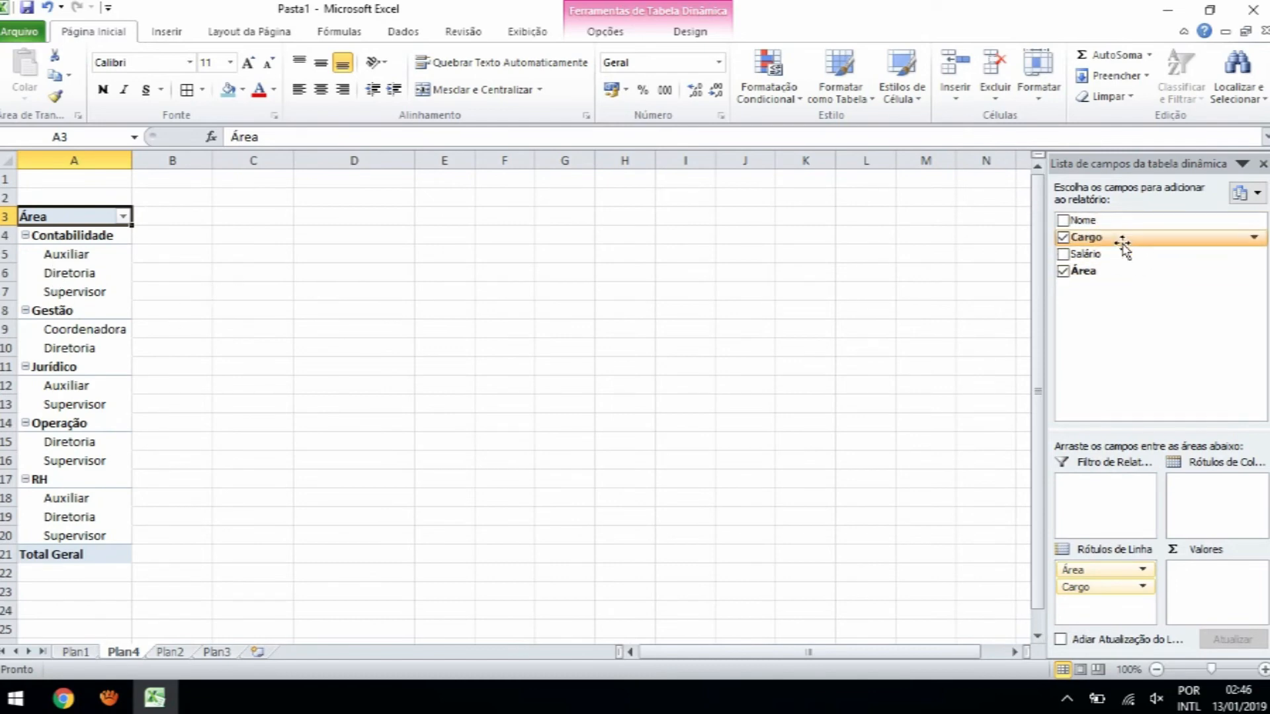
Step: Add the count of Área, the count of Cargo and the salary sum twice to the pivot table's values
{"action": "left_click_drag", "start_coordinate": [1112, 273], "coordinate": [1197, 574]}
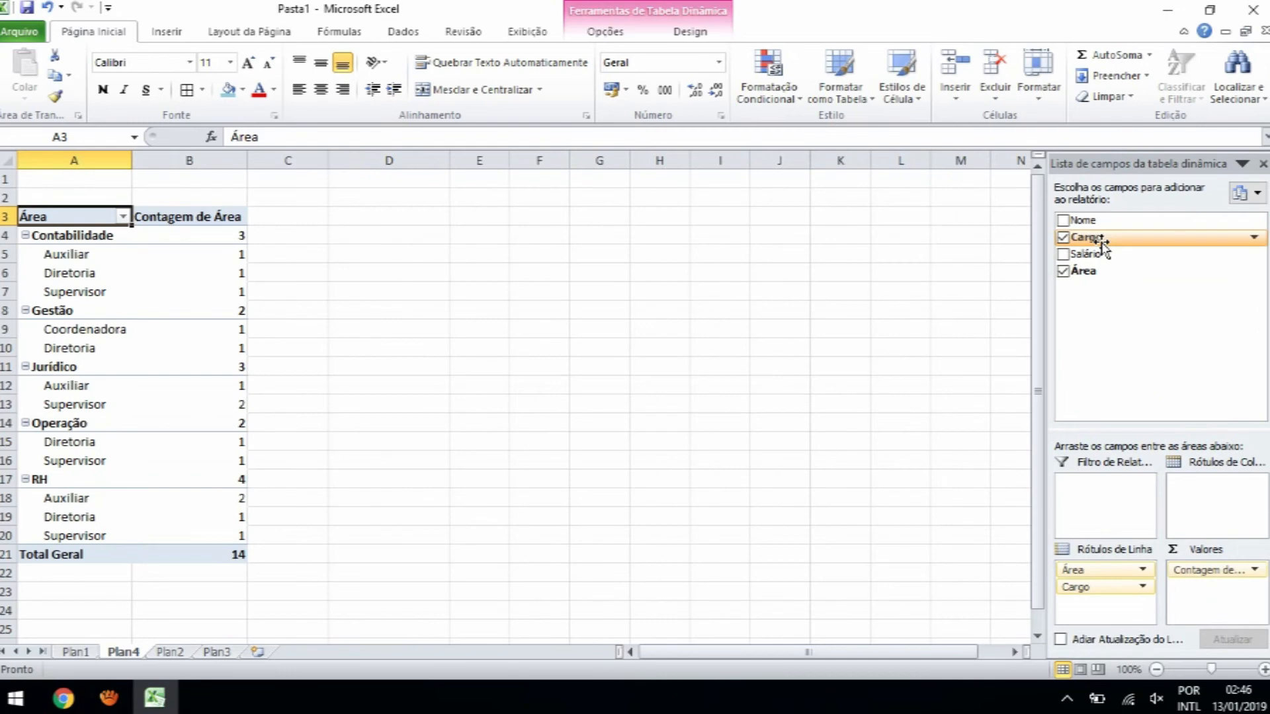
{"action": "left_click_drag", "start_coordinate": [1101, 246], "coordinate": [1200, 598]}
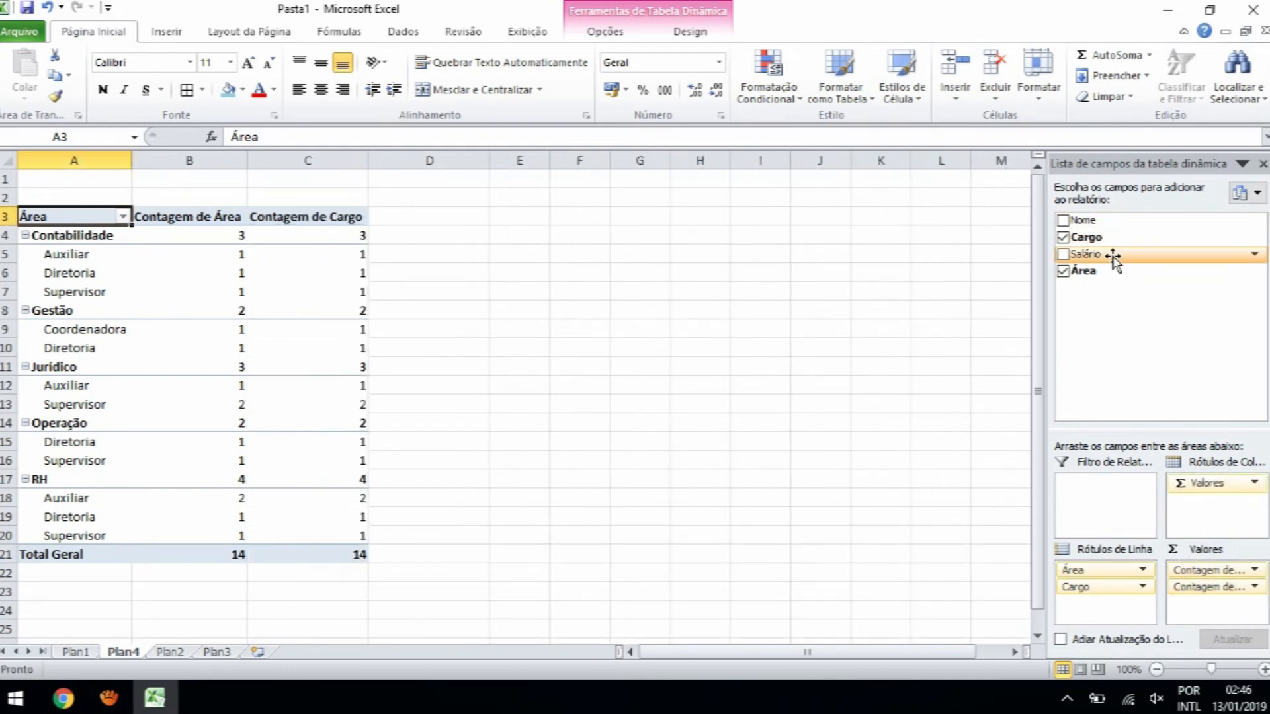
{"action": "left_click_drag", "start_coordinate": [1113, 258], "coordinate": [1188, 603]}
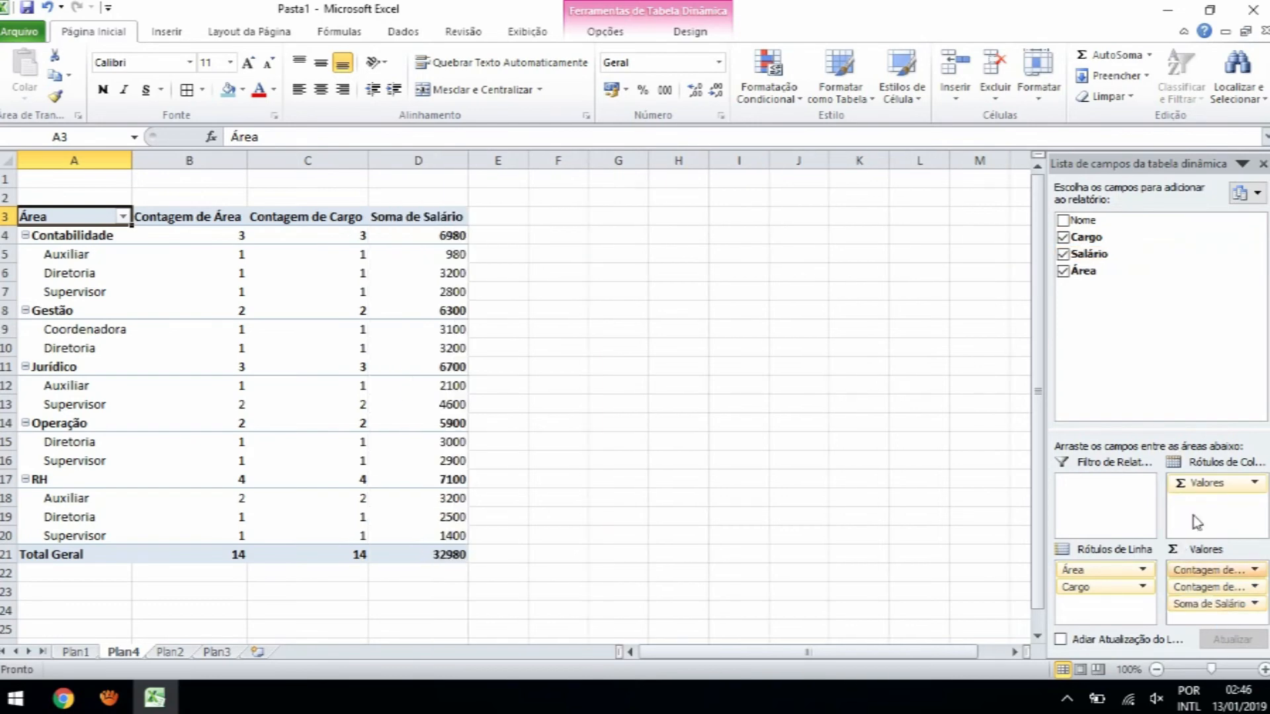
{"action": "left_click_drag", "start_coordinate": [1132, 256], "coordinate": [1222, 618]}
Step: Show the second salary sum column as % do Total Geral
{"action": "left_click", "coordinate": [451, 217]}
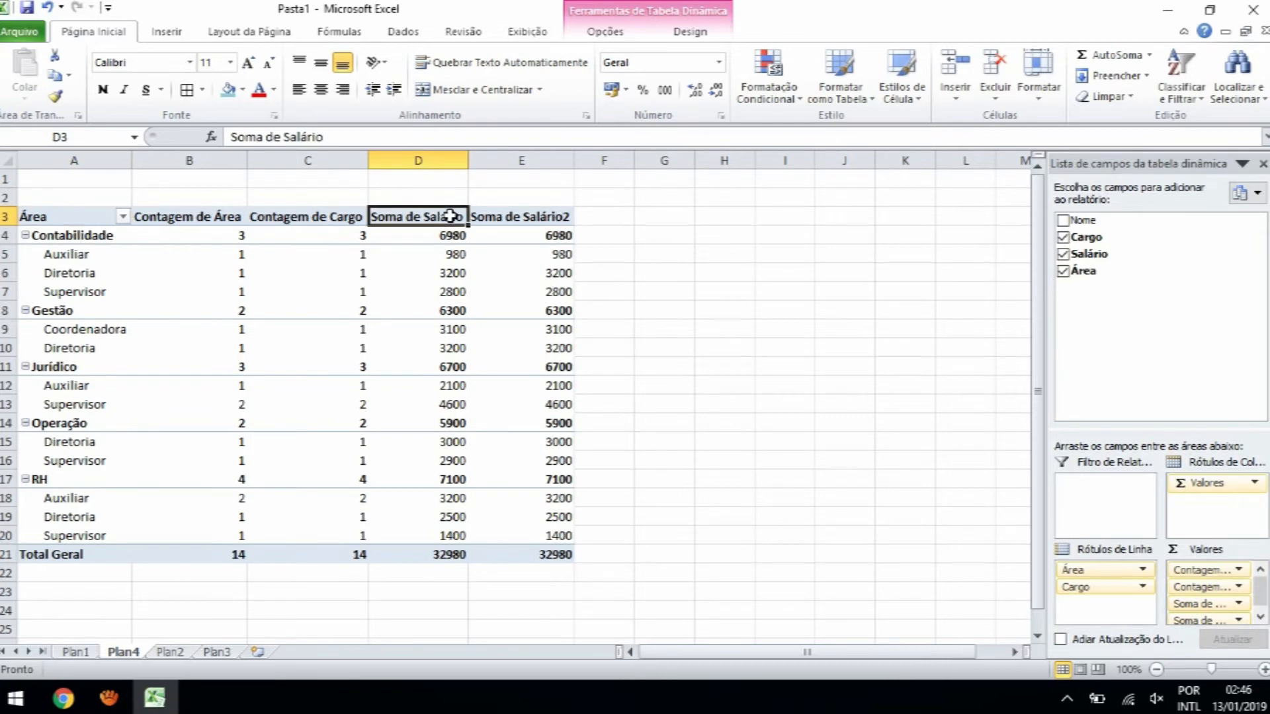
{"action": "left_click_drag", "start_coordinate": [454, 219], "coordinate": [425, 529]}
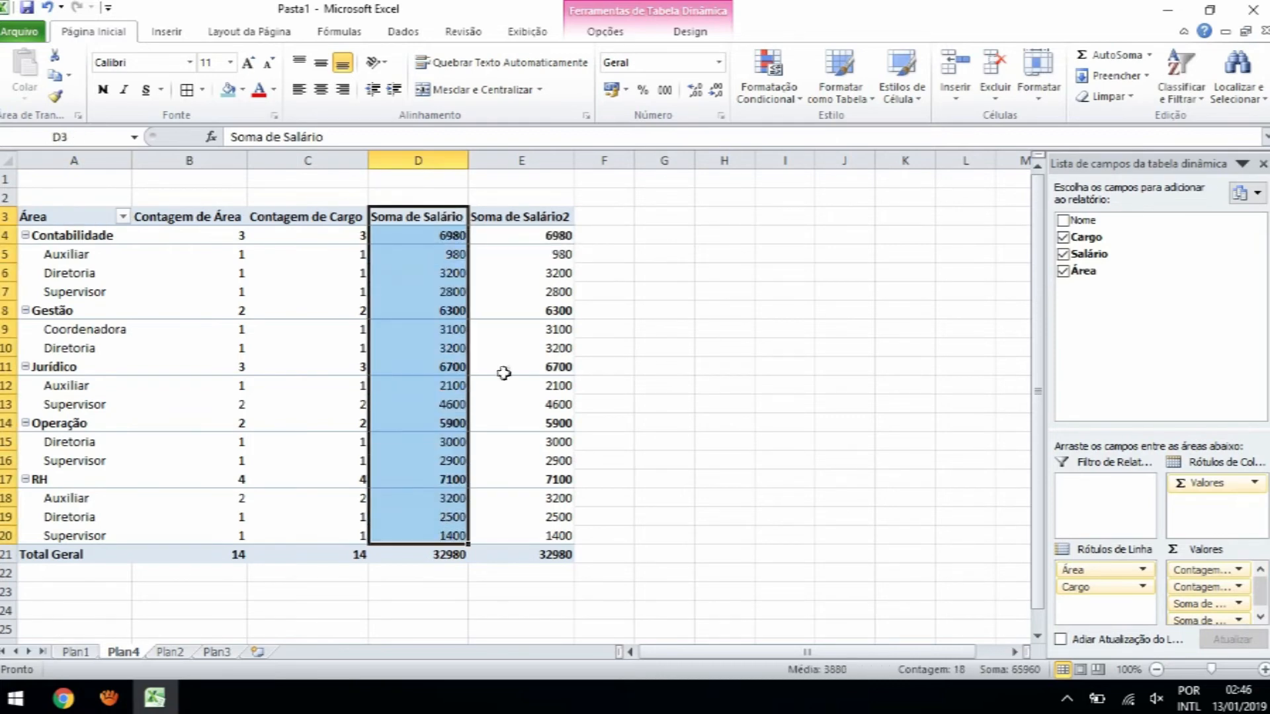
{"action": "left_click", "coordinate": [554, 216]}
{"action": "right_click", "coordinate": [554, 216]}
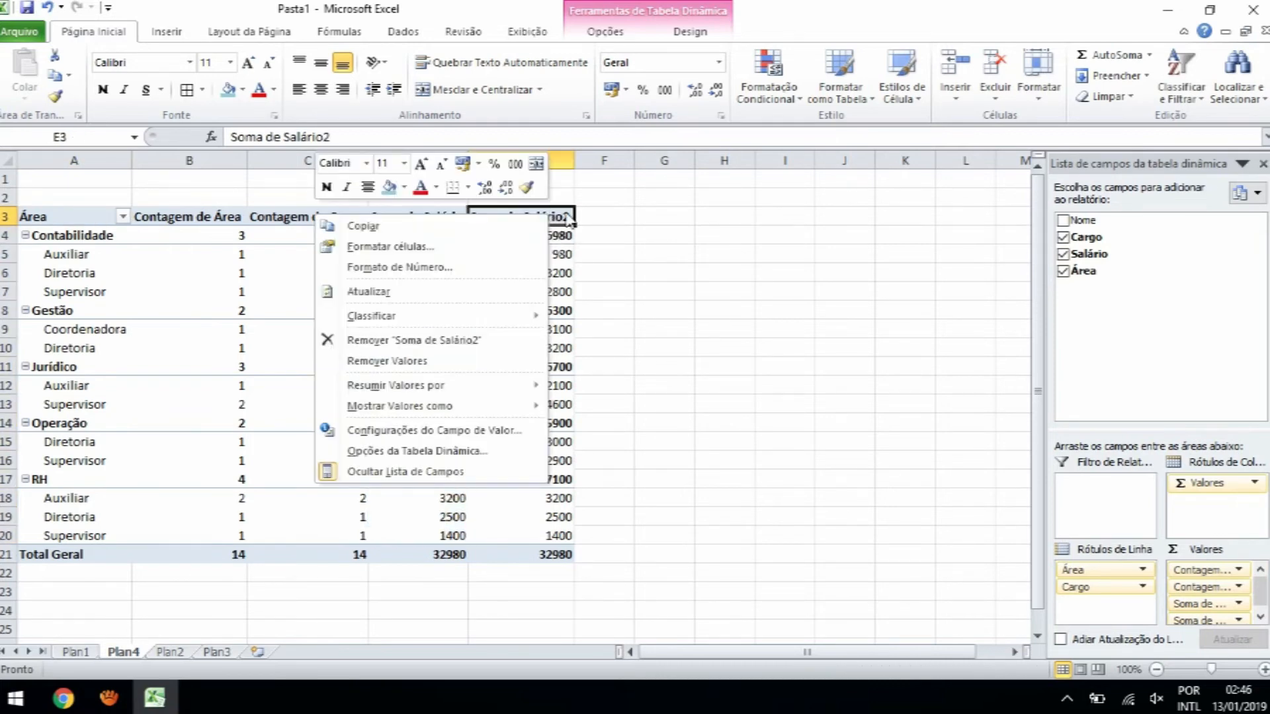
{"action": "mouse_move", "coordinate": [489, 409]}
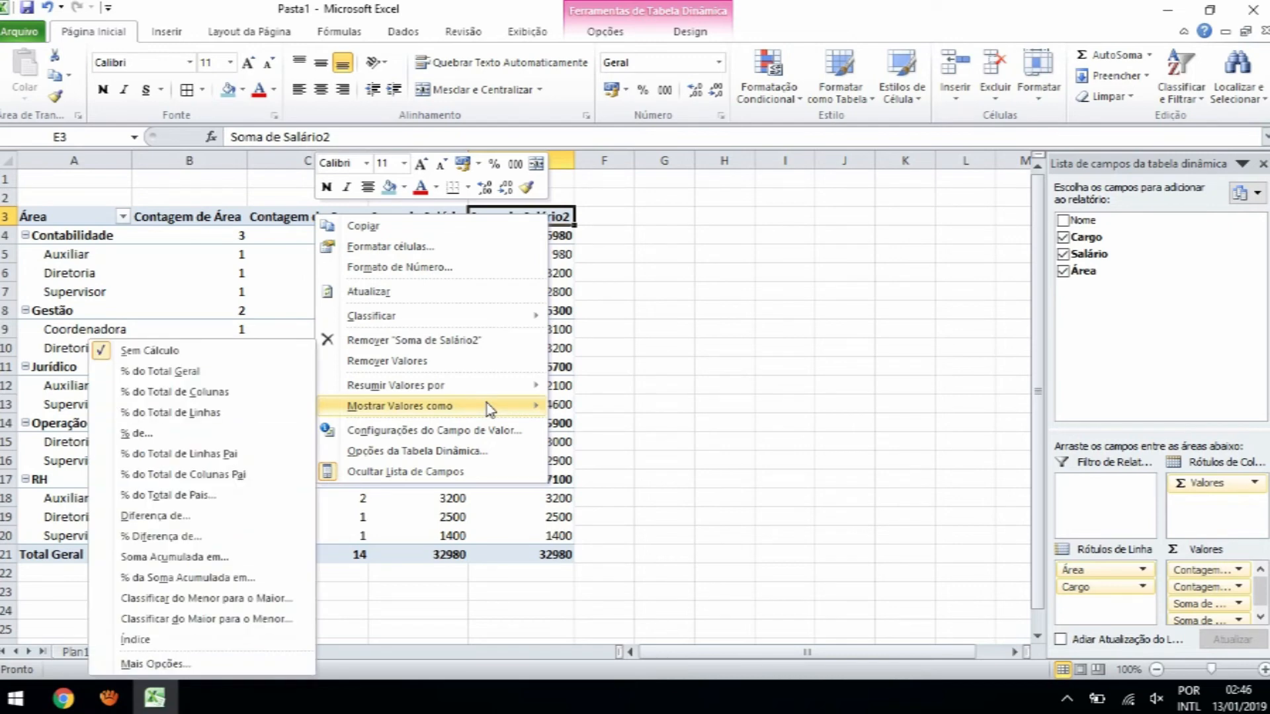
{"action": "left_click", "coordinate": [233, 376]}
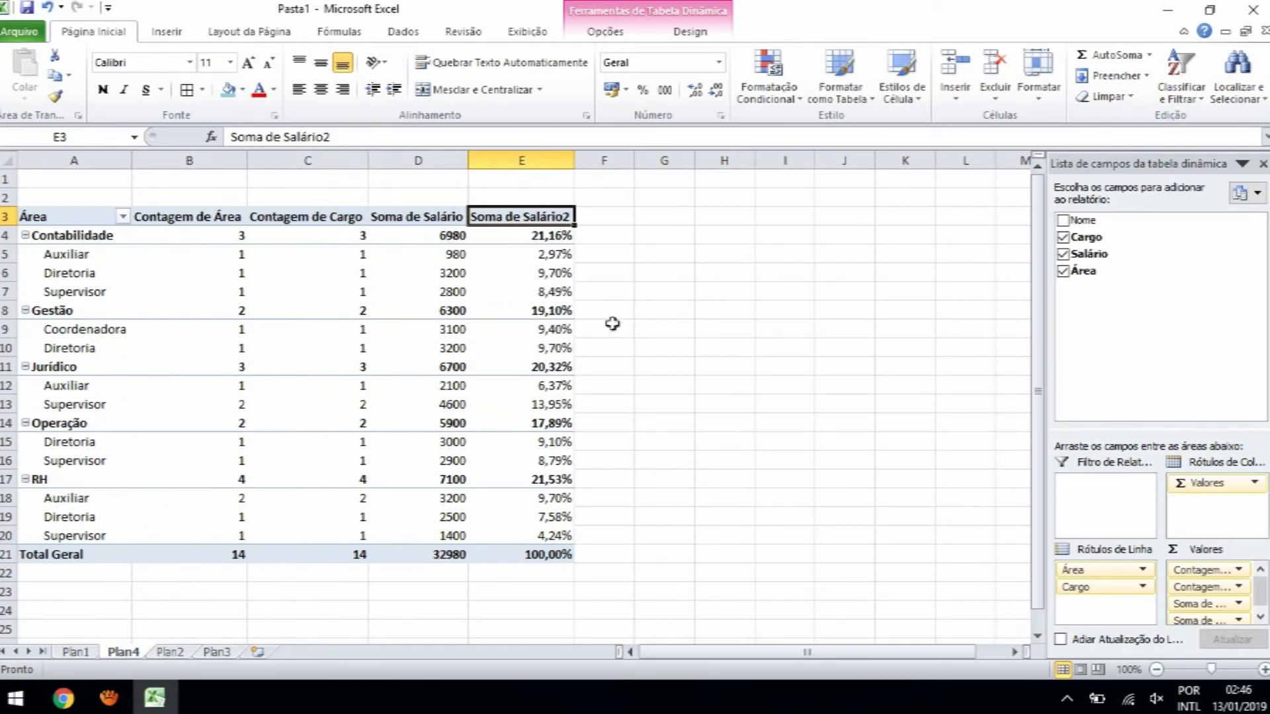
Step: Move Cargo from the pivot table's row labels to the report filter
{"action": "mouse_move", "coordinate": [369, 272]}
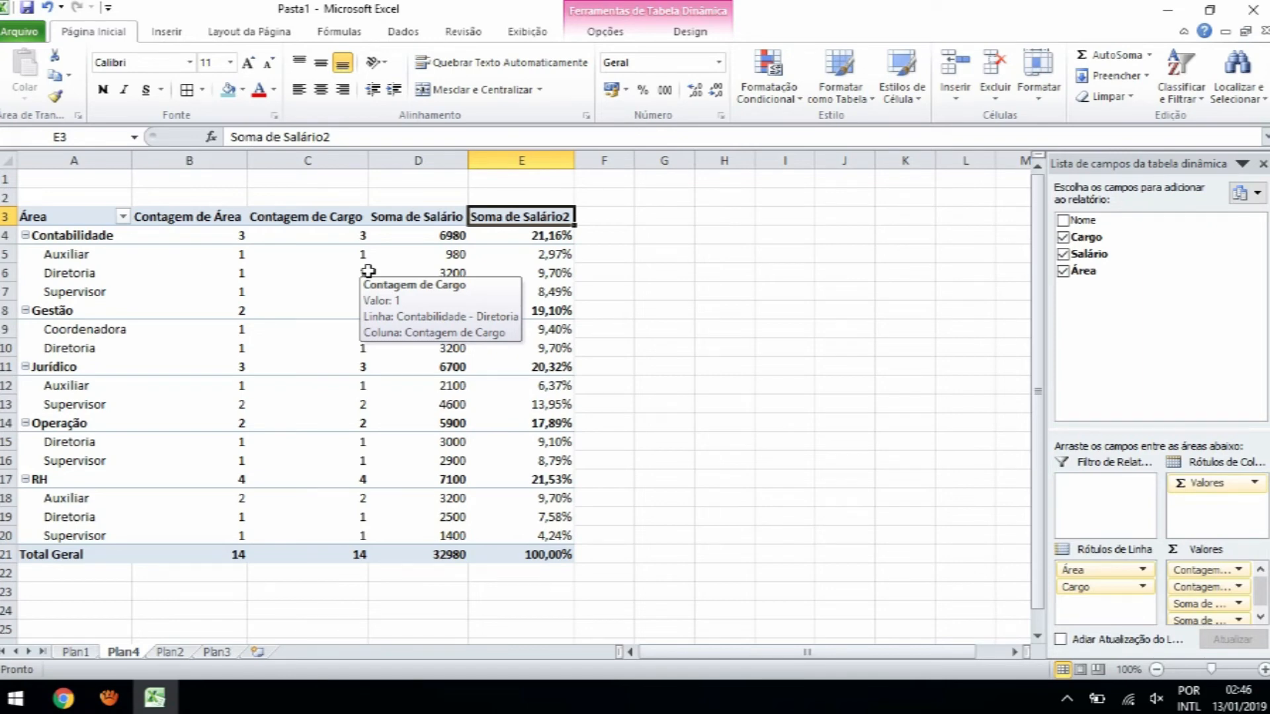
{"action": "left_click_drag", "start_coordinate": [1112, 597], "coordinate": [1128, 368]}
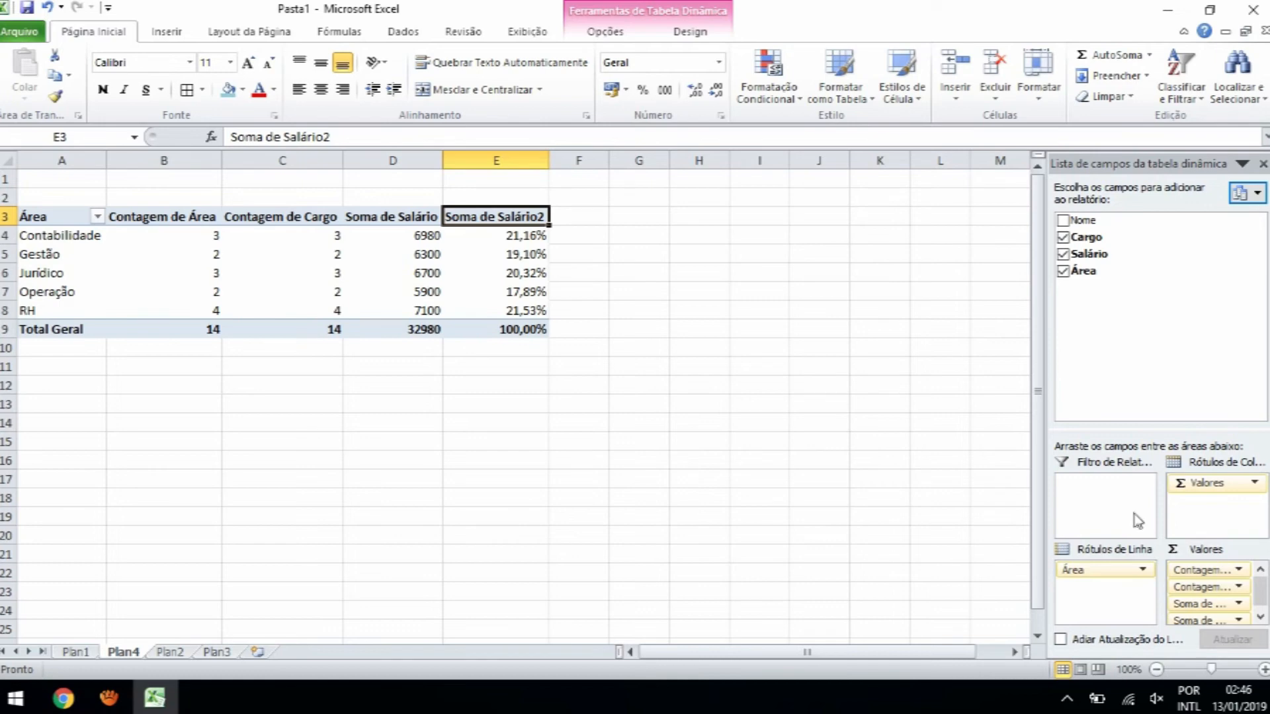
{"action": "left_click_drag", "start_coordinate": [1104, 242], "coordinate": [1122, 499]}
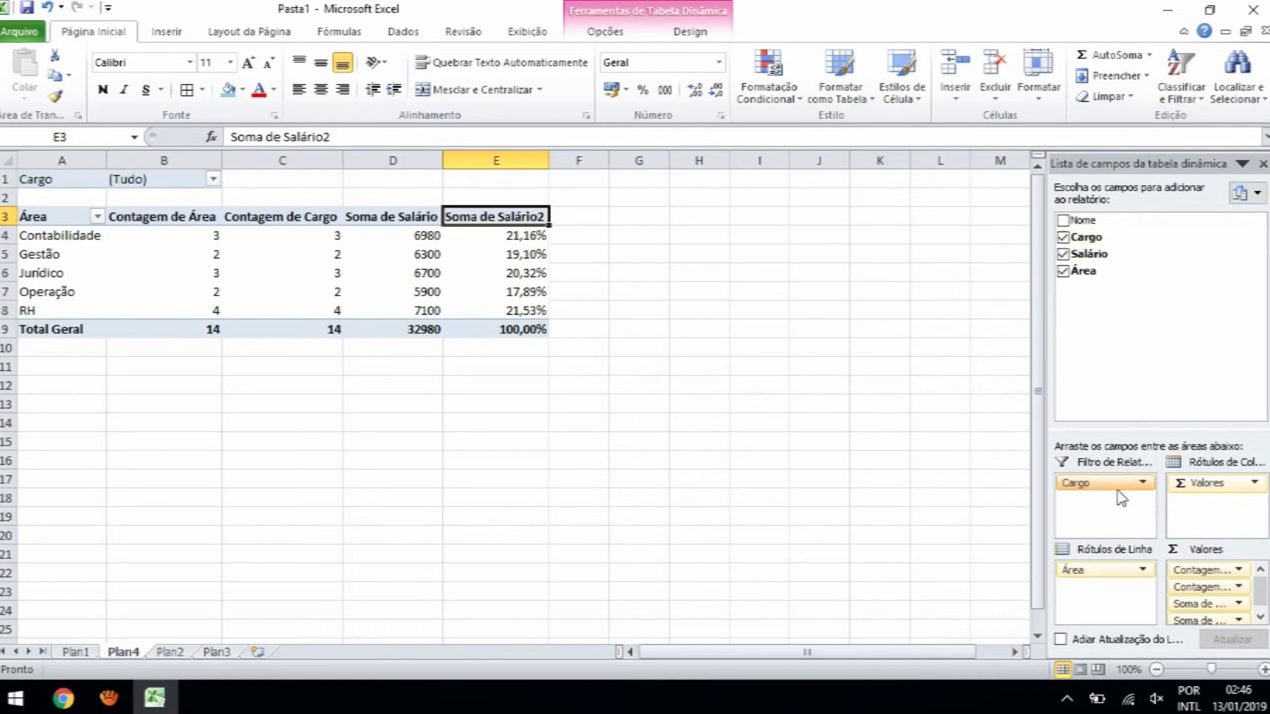
Step: Filter the pivot table to the Coordenadora Cargo, and remove Cargo from the report filter
{"action": "left_click", "coordinate": [210, 177]}
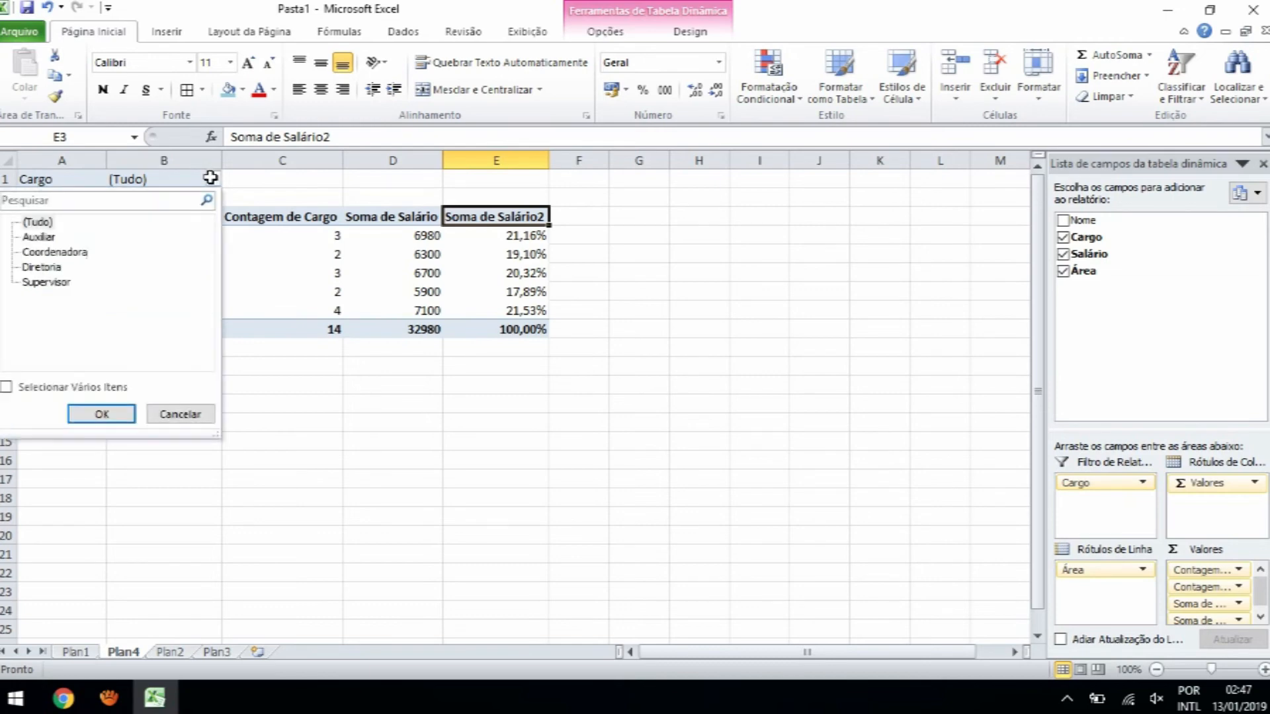
{"action": "left_click", "coordinate": [46, 251]}
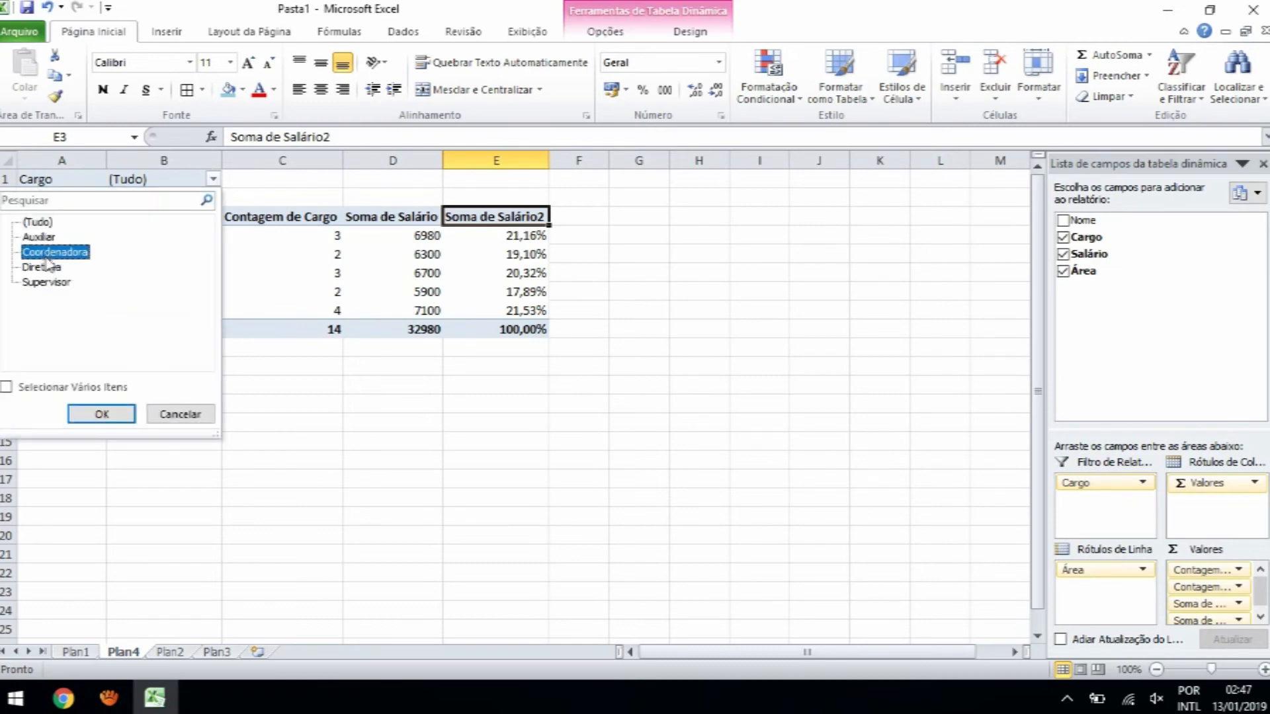
{"action": "left_click", "coordinate": [121, 413]}
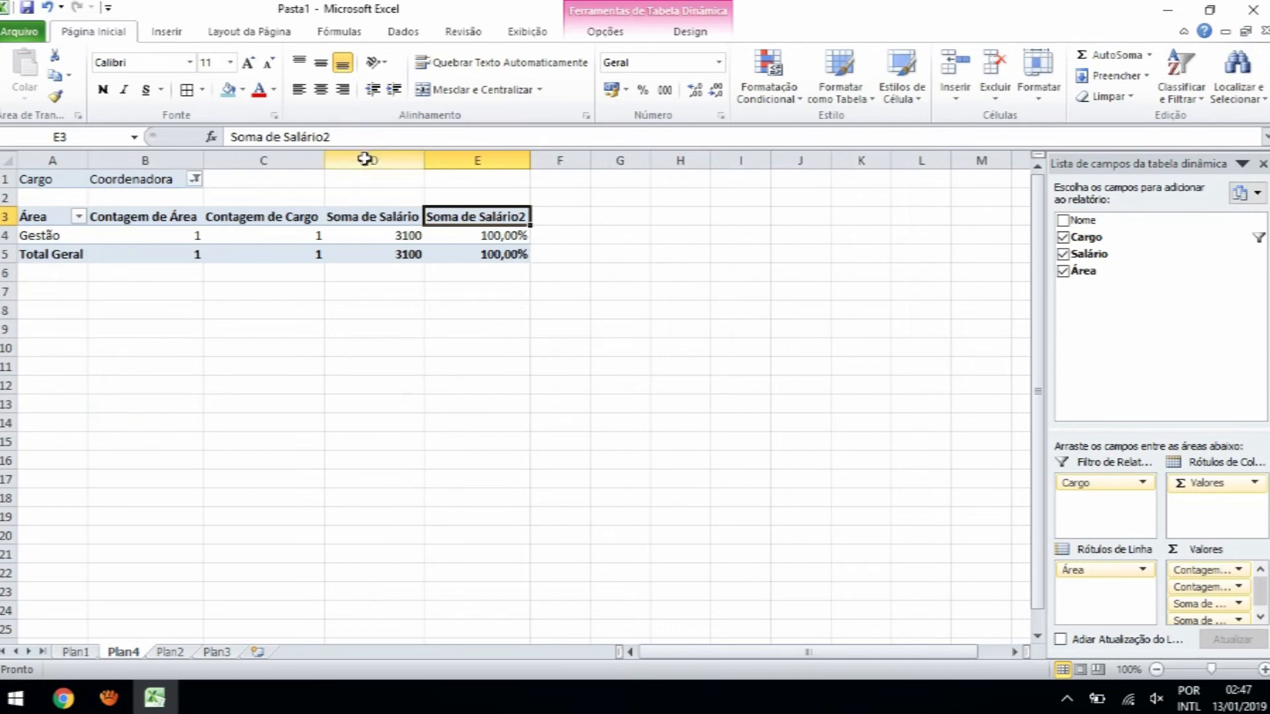
{"action": "left_click_drag", "start_coordinate": [1124, 486], "coordinate": [1117, 355]}
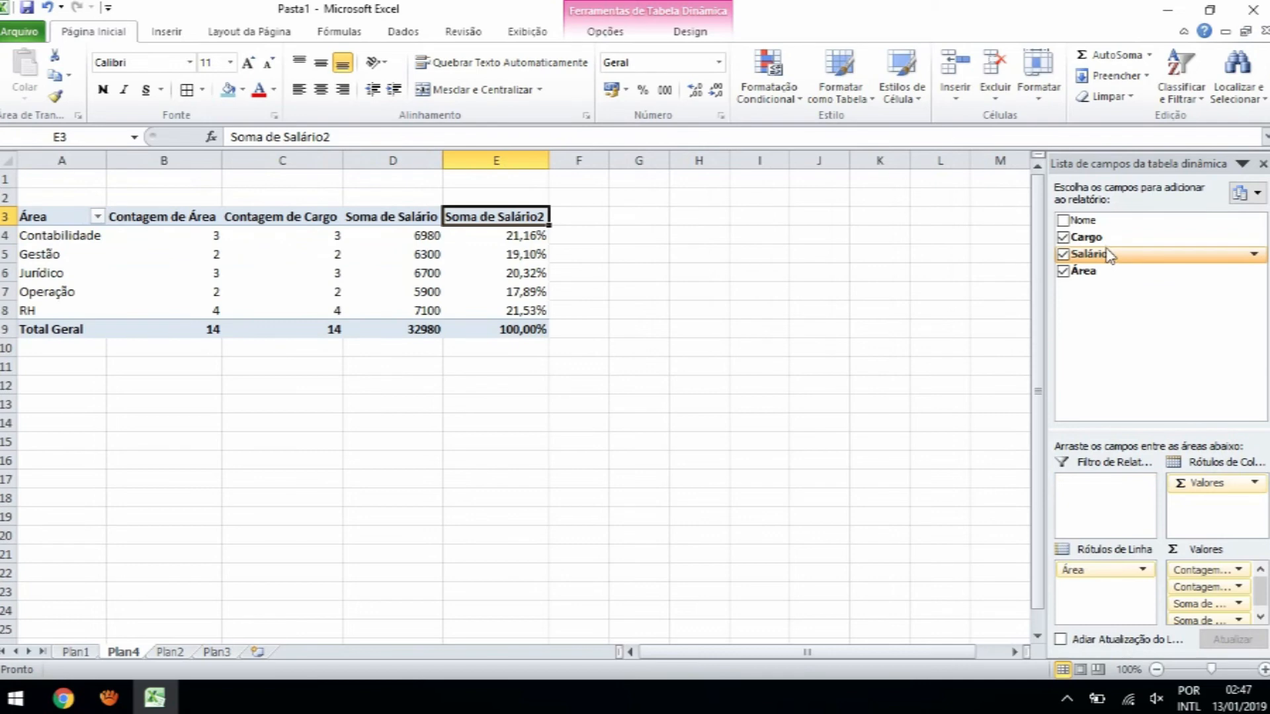
Step: Add Cargo to the pivot table's row labels beneath Área
{"action": "left_click_drag", "start_coordinate": [1098, 236], "coordinate": [1124, 599]}
{"action": "left_click", "coordinate": [604, 218]}
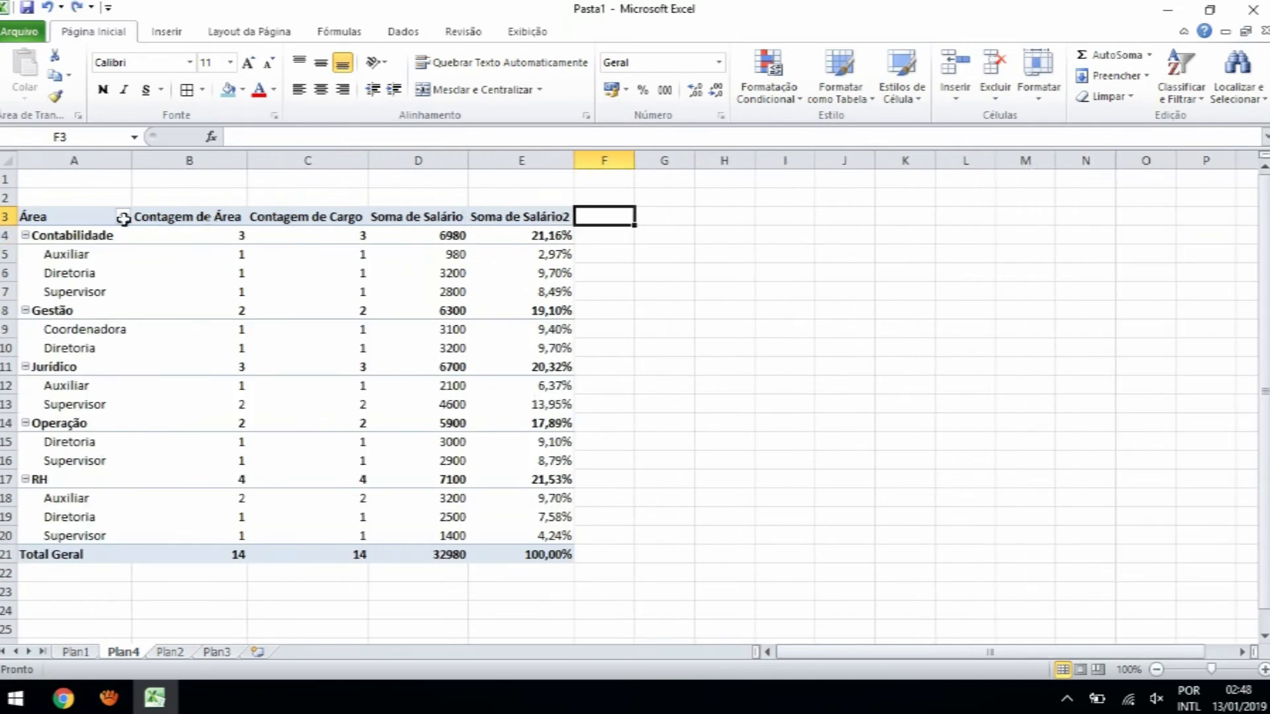
{"action": "left_click_drag", "start_coordinate": [518, 237], "coordinate": [521, 474]}
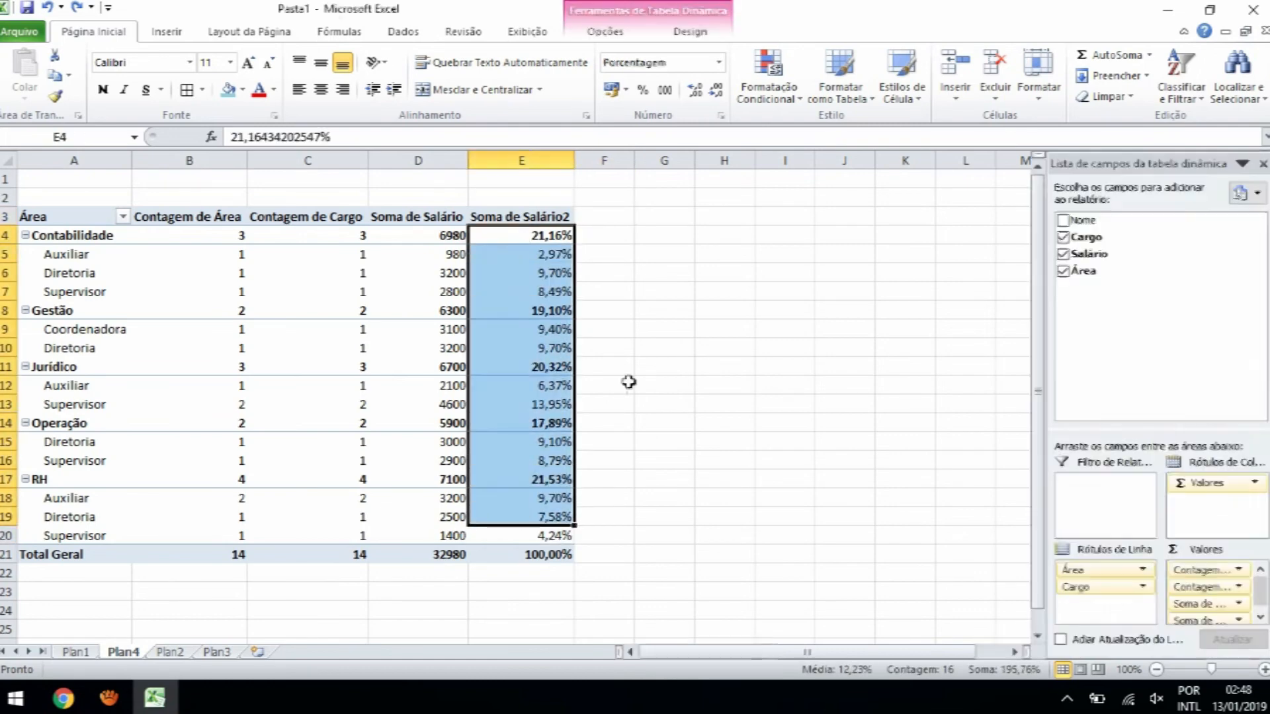
{"action": "left_click", "coordinate": [626, 378]}
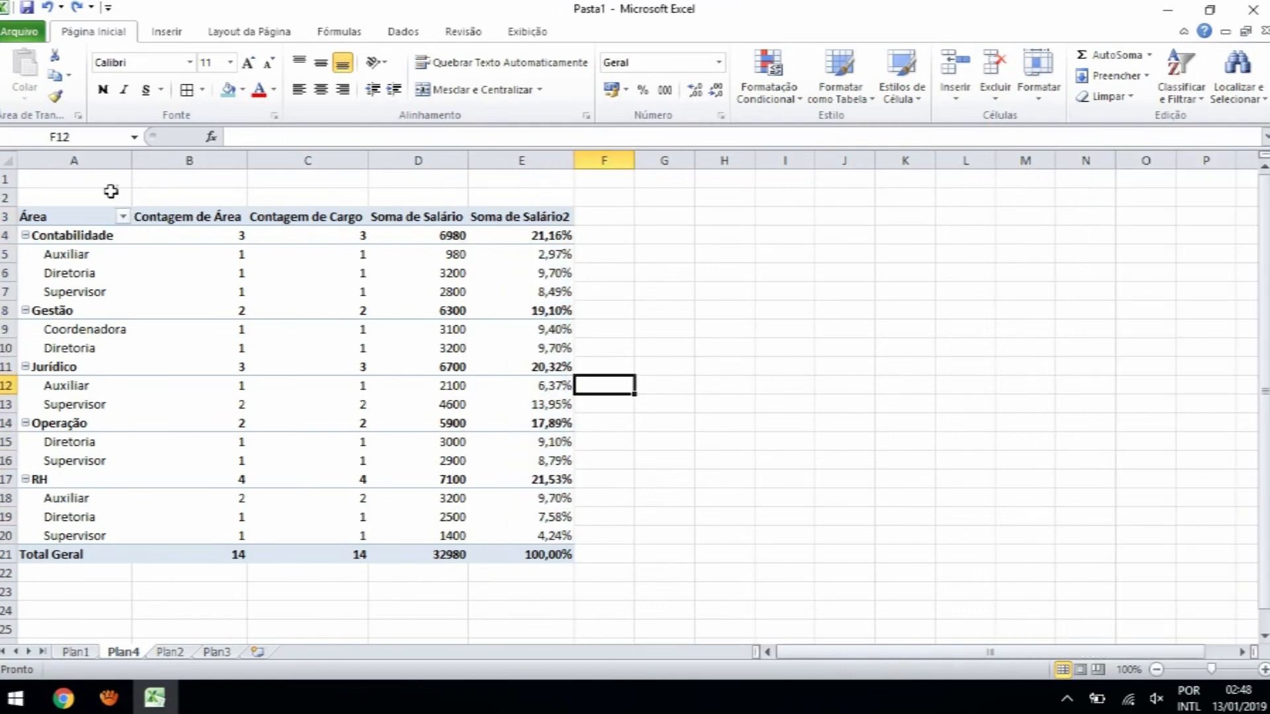
{"action": "left_click", "coordinate": [121, 218]}
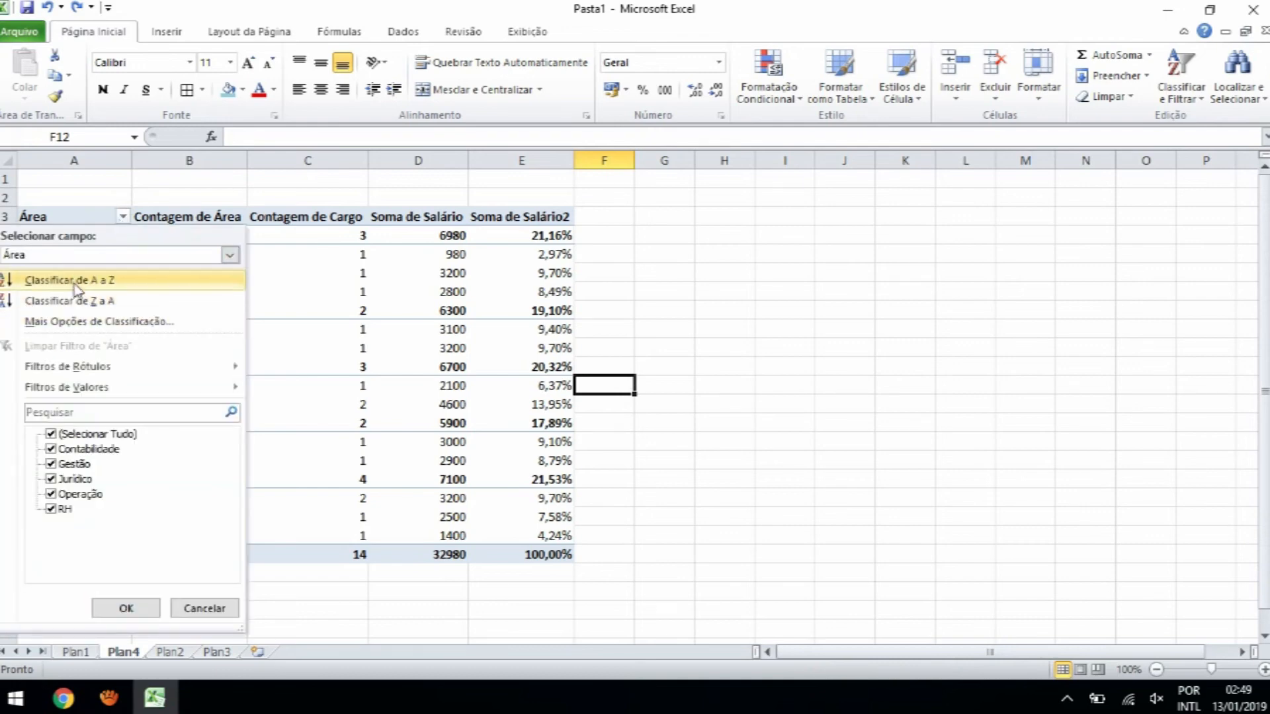
{"action": "left_click", "coordinate": [89, 324]}
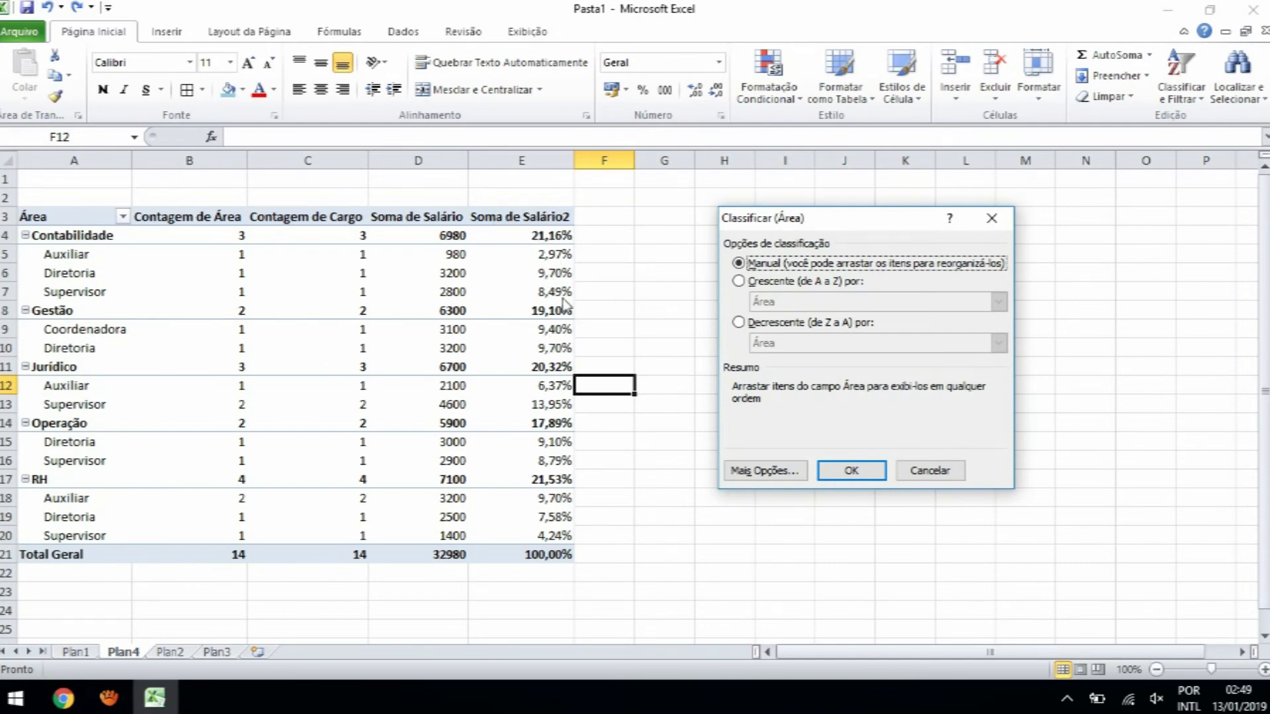
{"action": "left_click", "coordinate": [787, 281]}
{"action": "left_click", "coordinate": [787, 303]}
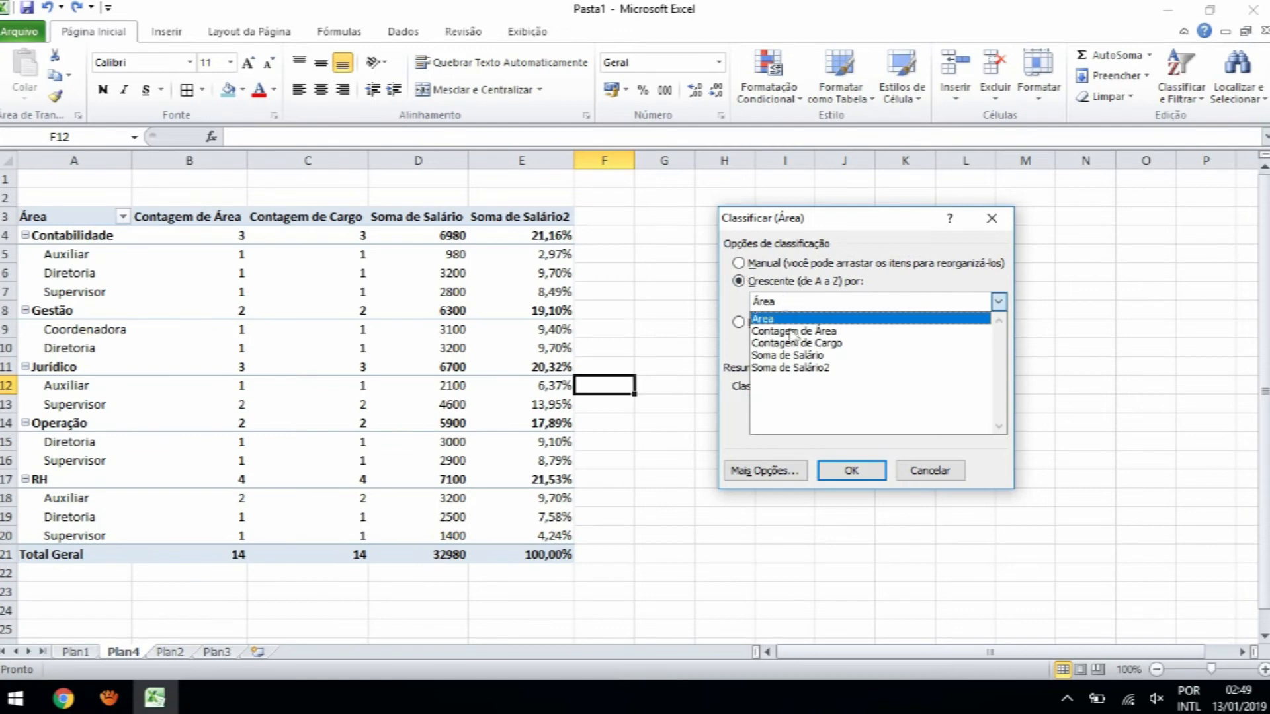
{"action": "left_click", "coordinate": [785, 368]}
{"action": "left_click", "coordinate": [929, 470]}
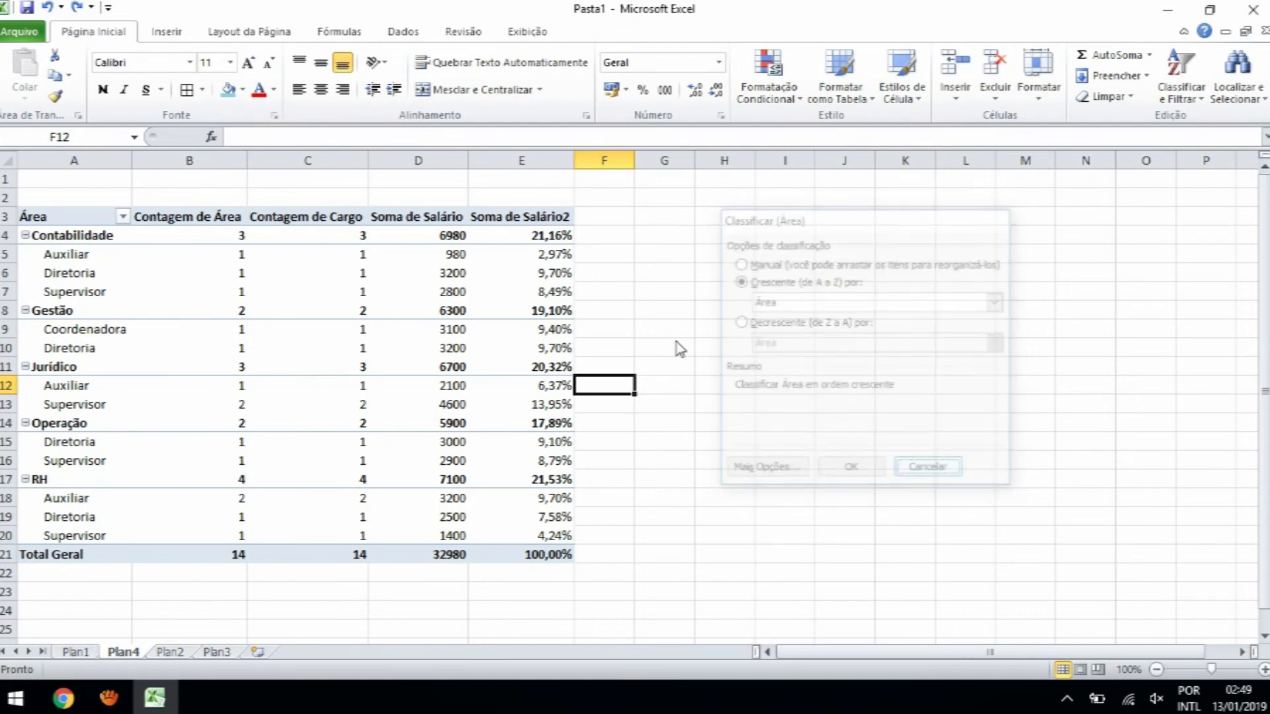
Step: Rename the pivot table's Soma de Salário2 header as Porcentagem
{"action": "left_click", "coordinate": [538, 218]}
{"action": "left_click", "coordinate": [539, 218]}
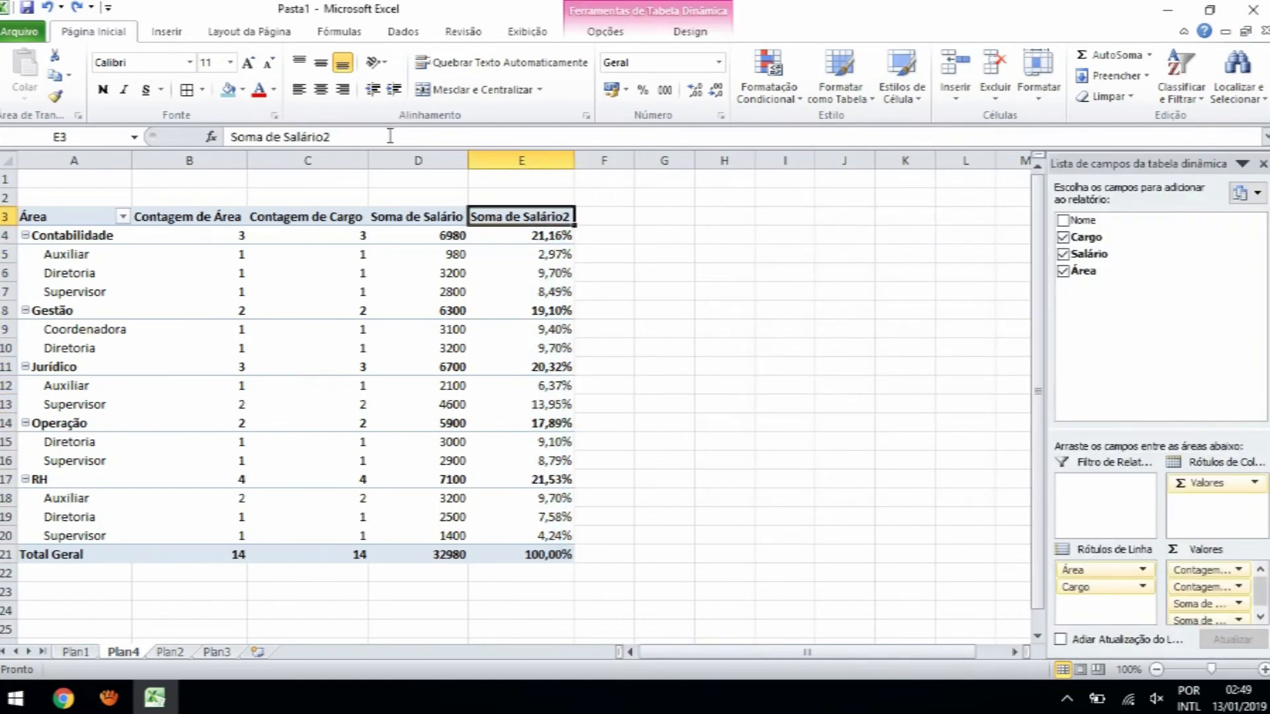
{"action": "left_click_drag", "start_coordinate": [334, 136], "coordinate": [205, 137]}
{"action": "type", "text": "Porcentagem"}
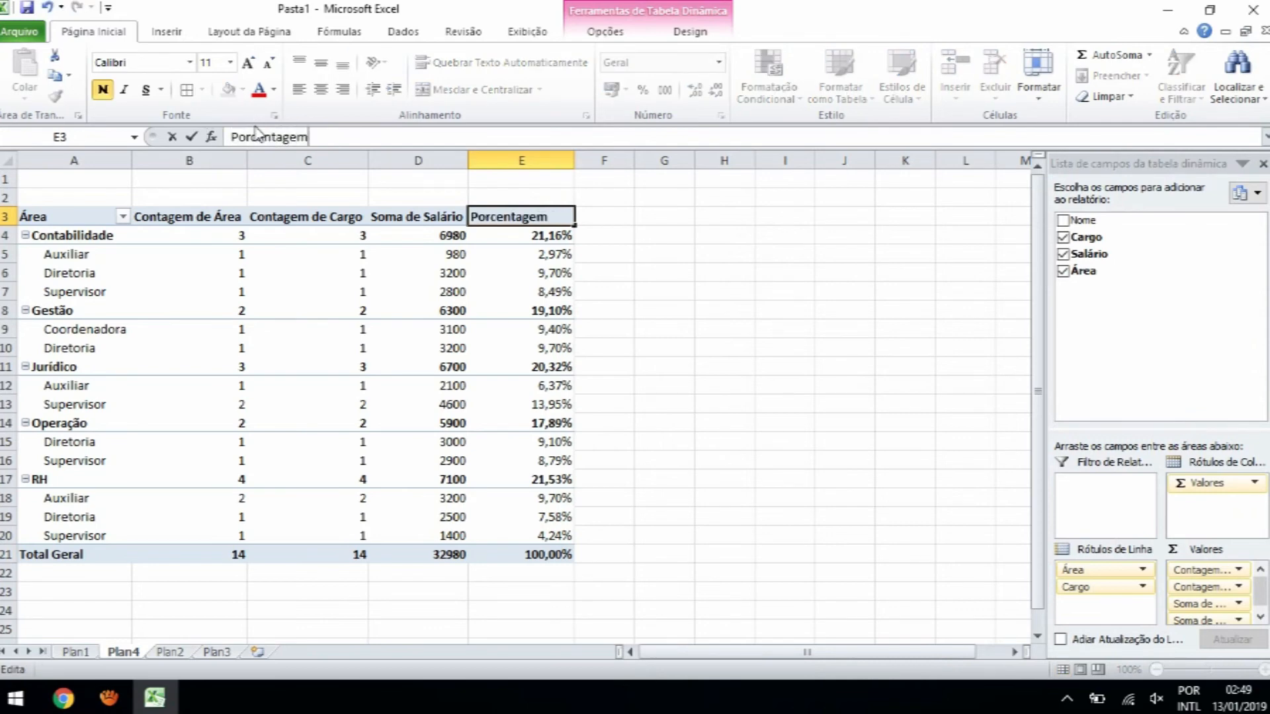
{"action": "left_click", "coordinate": [654, 216]}
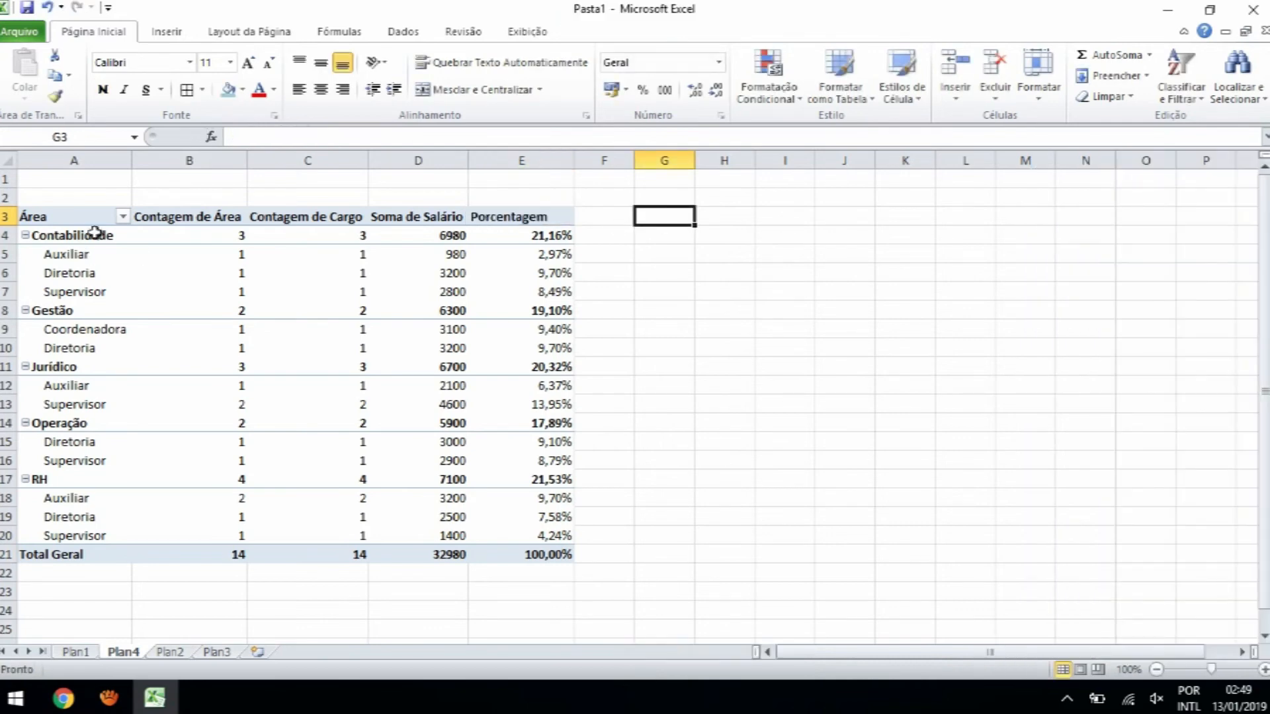
Step: Sort the pivot table's Área items in ascending order by Porcentagem
{"action": "left_click", "coordinate": [123, 216]}
{"action": "left_click", "coordinate": [139, 322]}
{"action": "left_click", "coordinate": [780, 283]}
{"action": "left_click", "coordinate": [797, 301]}
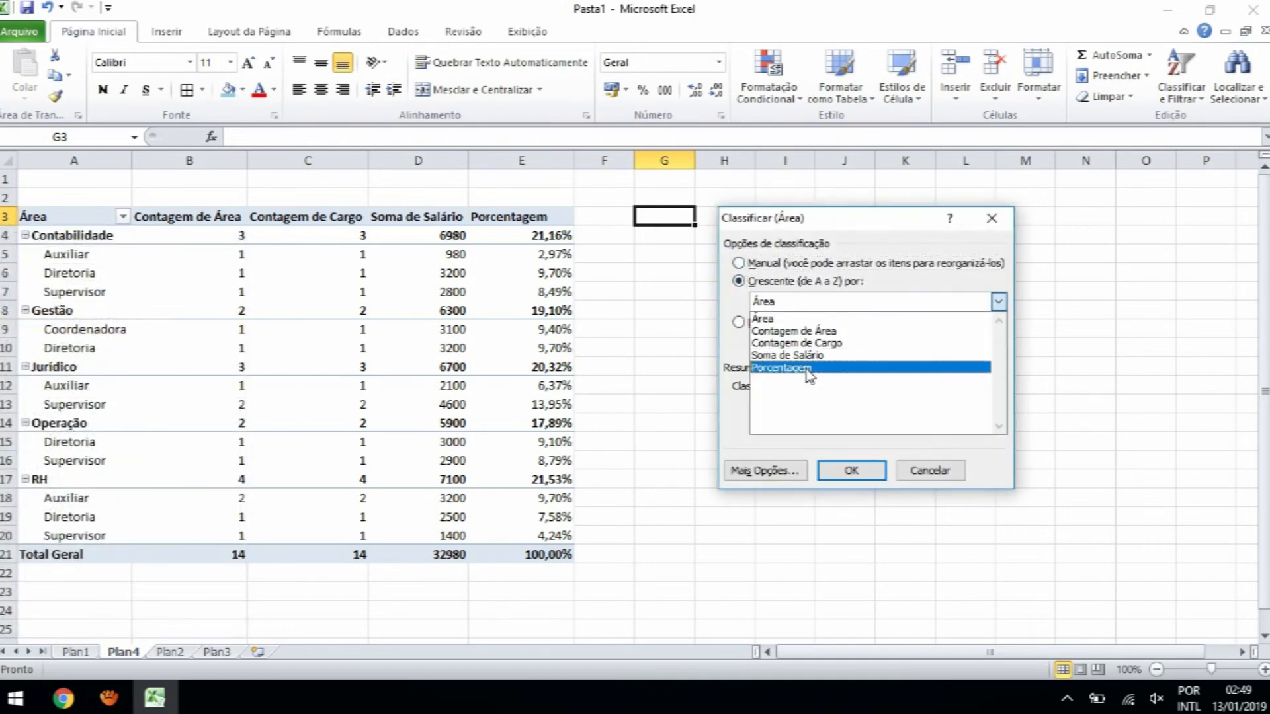
{"action": "left_click", "coordinate": [805, 368]}
{"action": "left_click", "coordinate": [851, 470]}
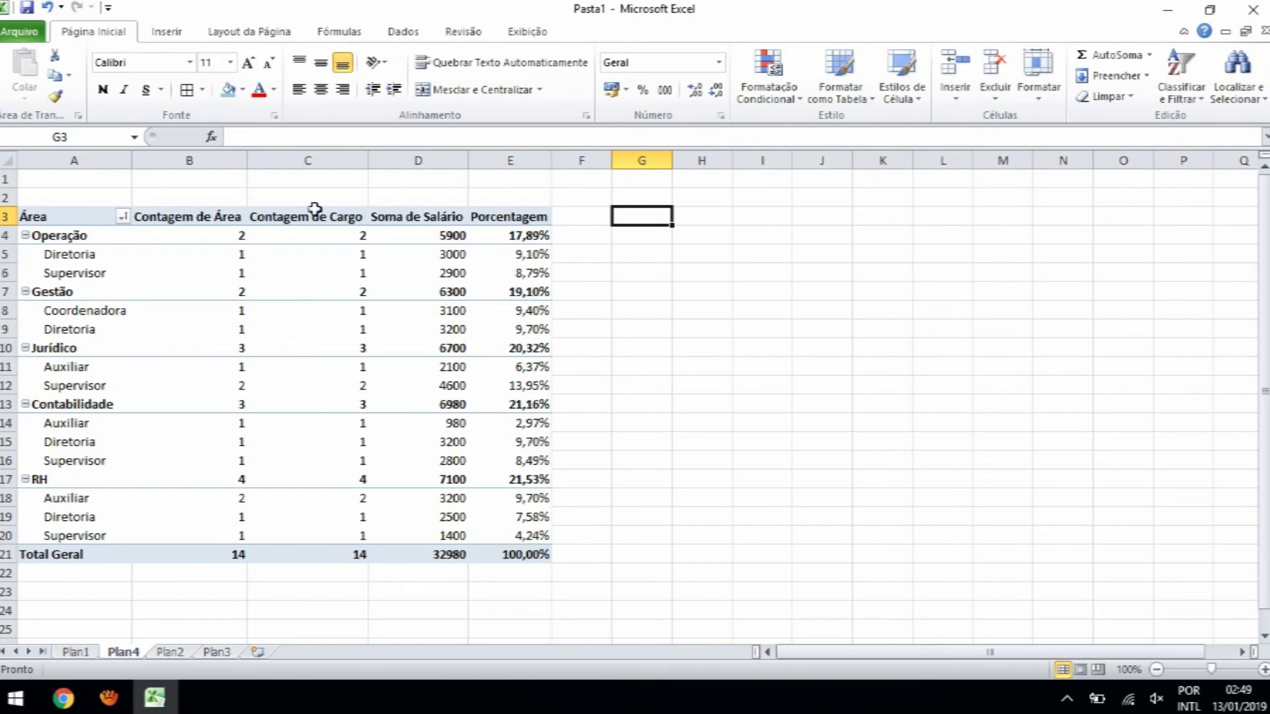
Step: Sort the pivot table's Área items alphabetically from Z to A
{"action": "left_click", "coordinate": [122, 217]}
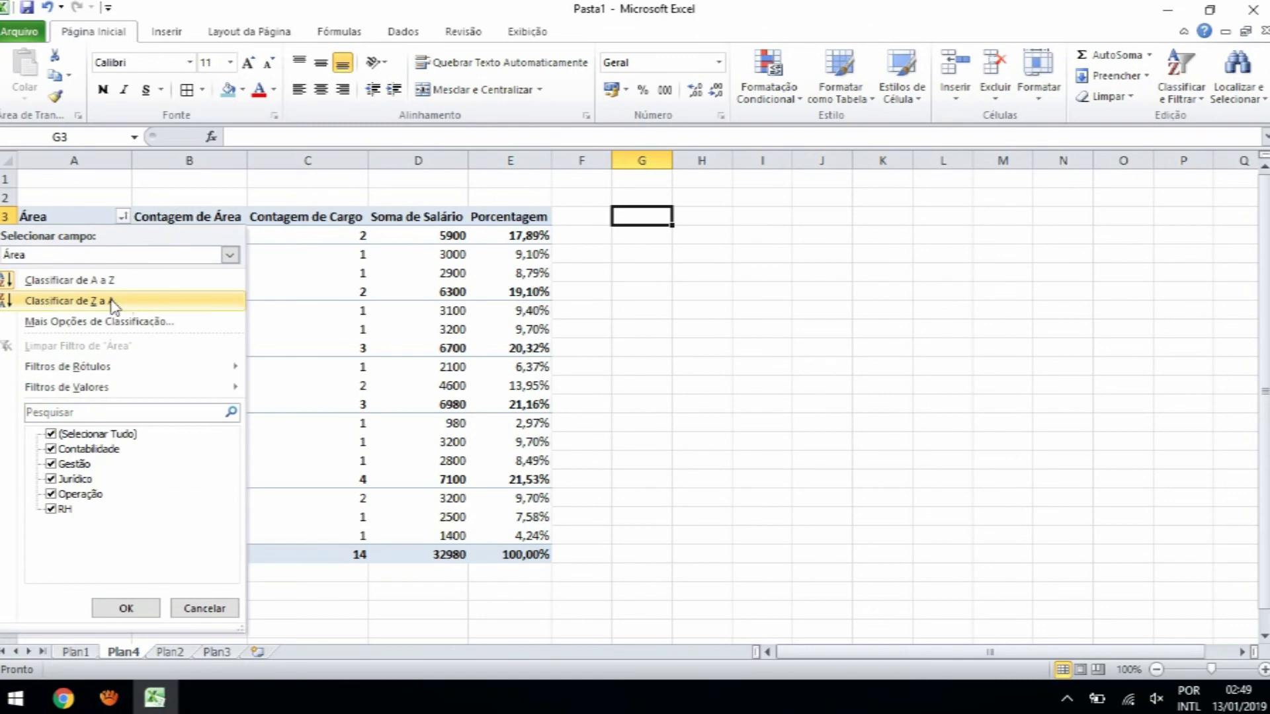
{"action": "left_click", "coordinate": [69, 301]}
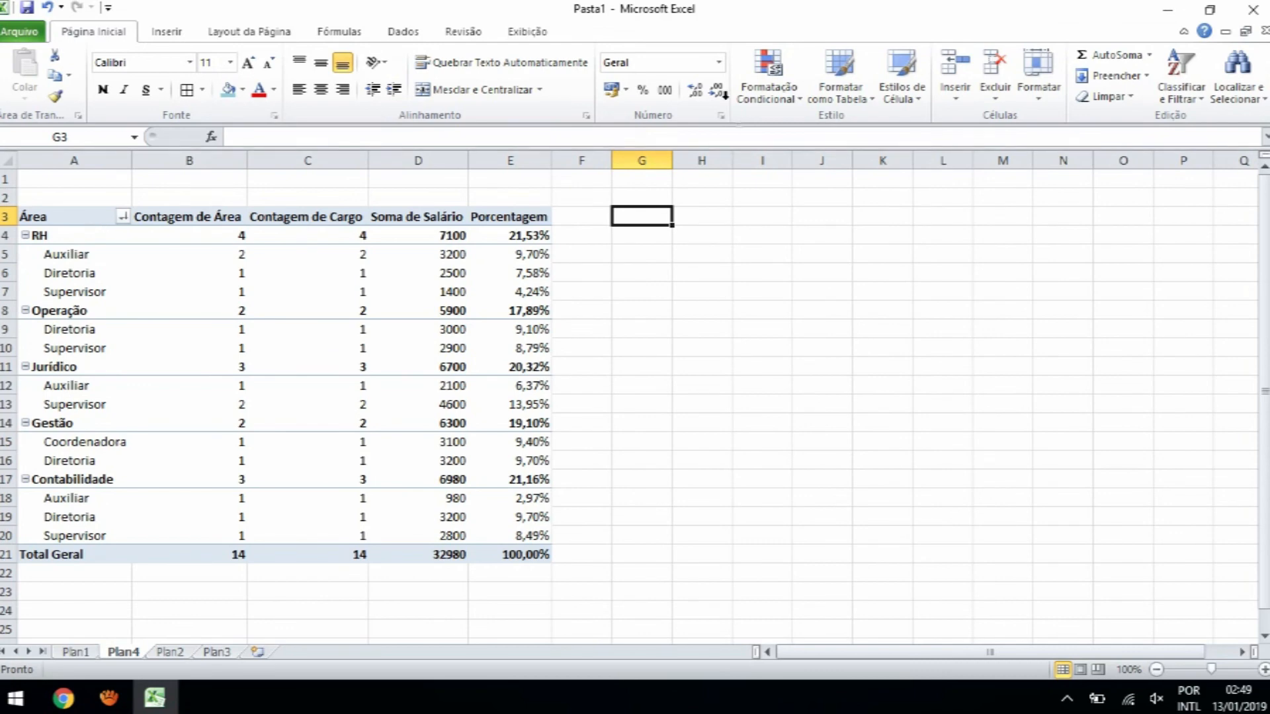
Step: Apply the light grey style to the pivot table and turn on Linhas em Tiras and Colunas em Tiras
{"action": "left_click", "coordinate": [46, 217]}
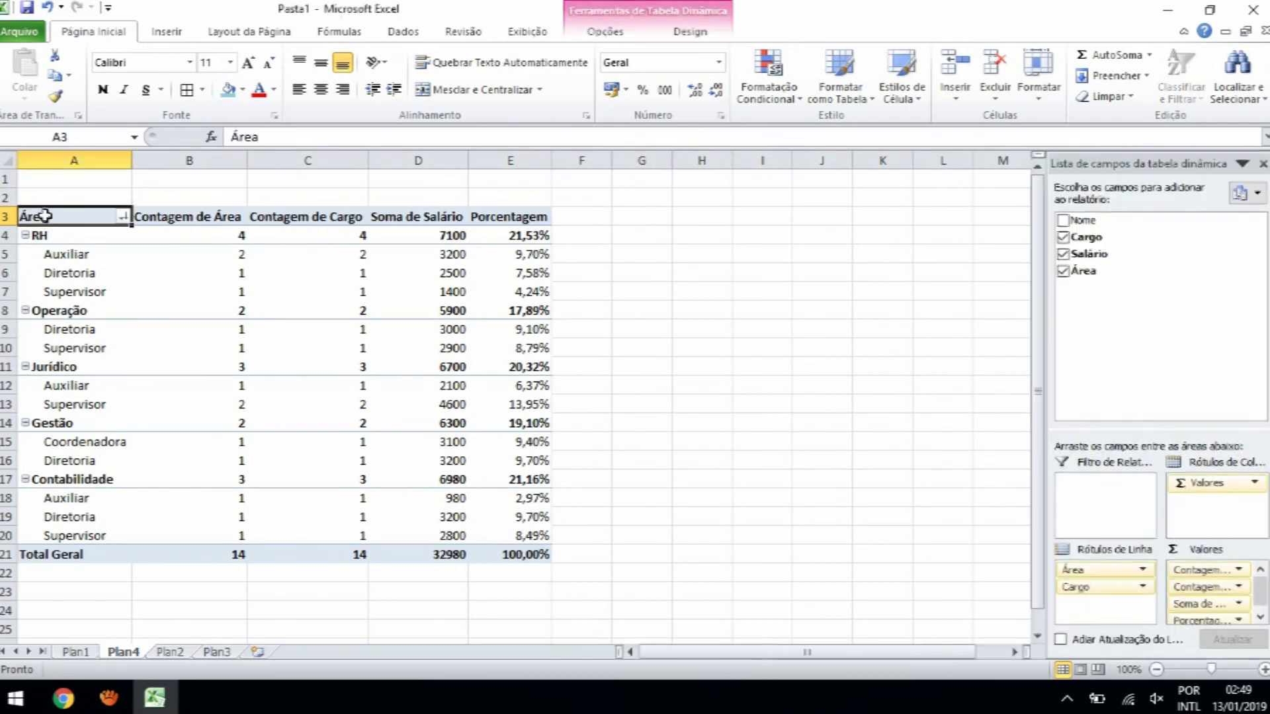
{"action": "left_click", "coordinate": [608, 33]}
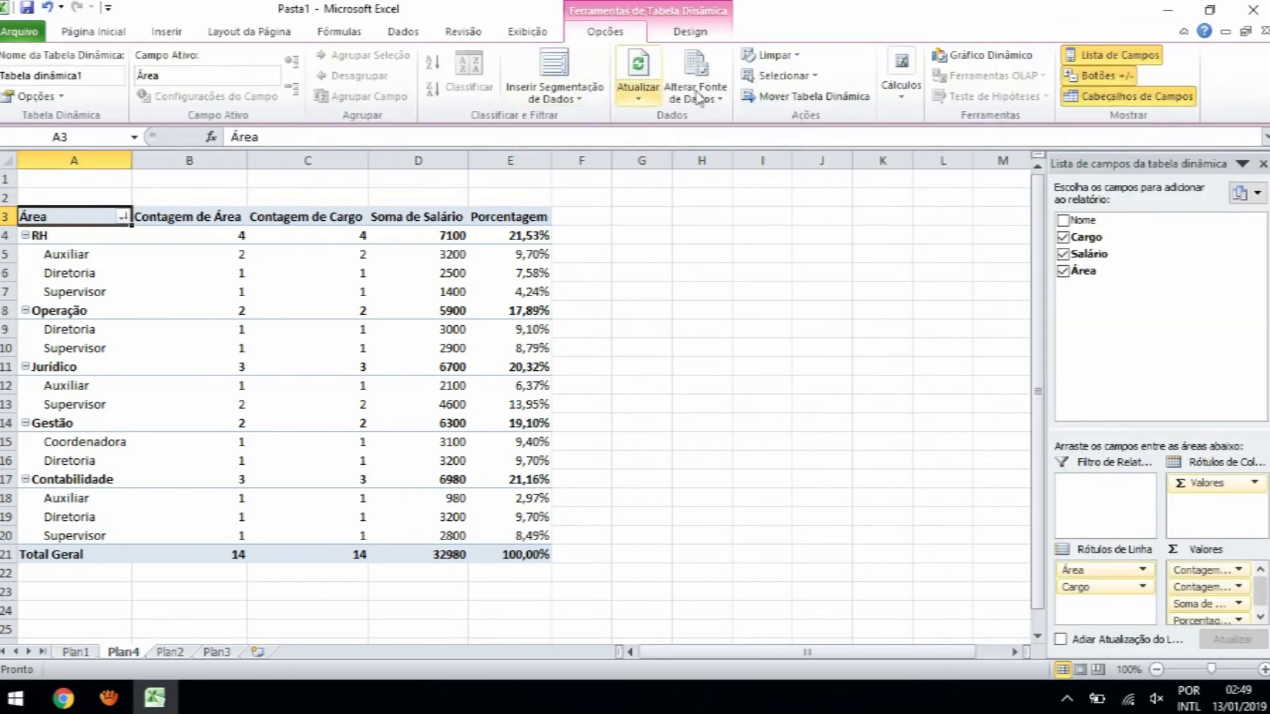
{"action": "left_click", "coordinate": [689, 33]}
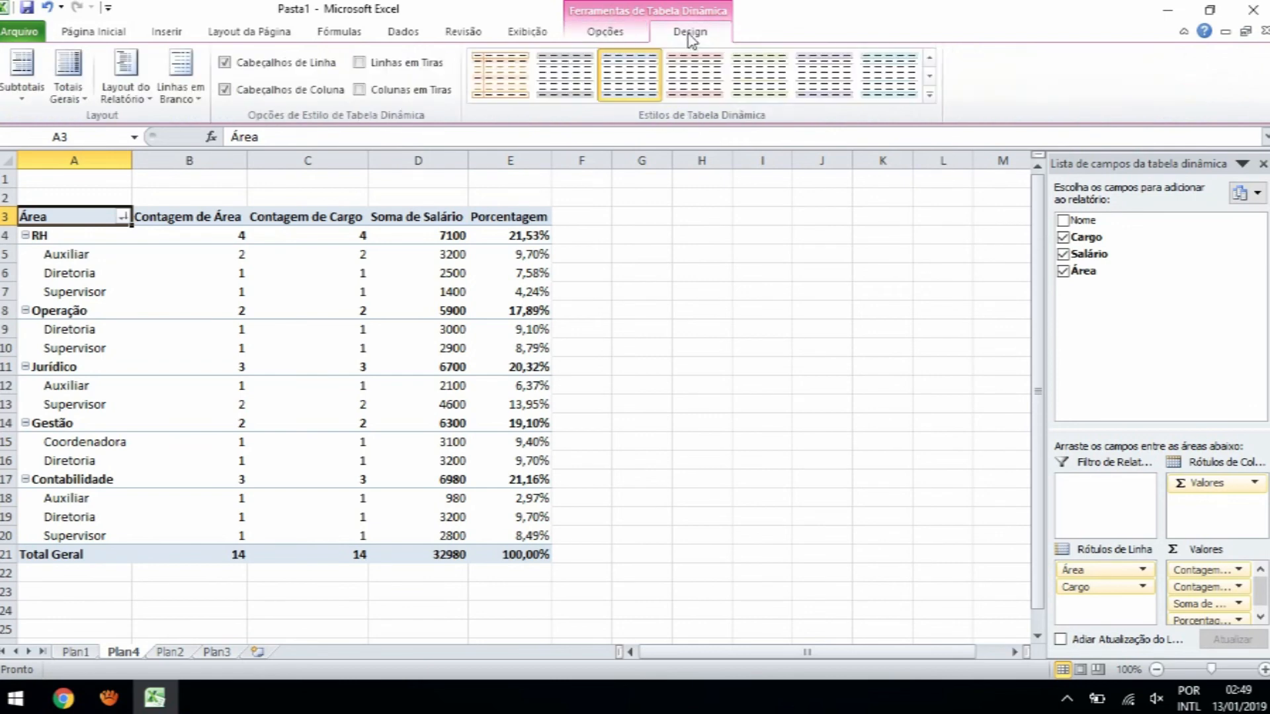
{"action": "left_click", "coordinate": [698, 96]}
{"action": "left_click", "coordinate": [755, 84]}
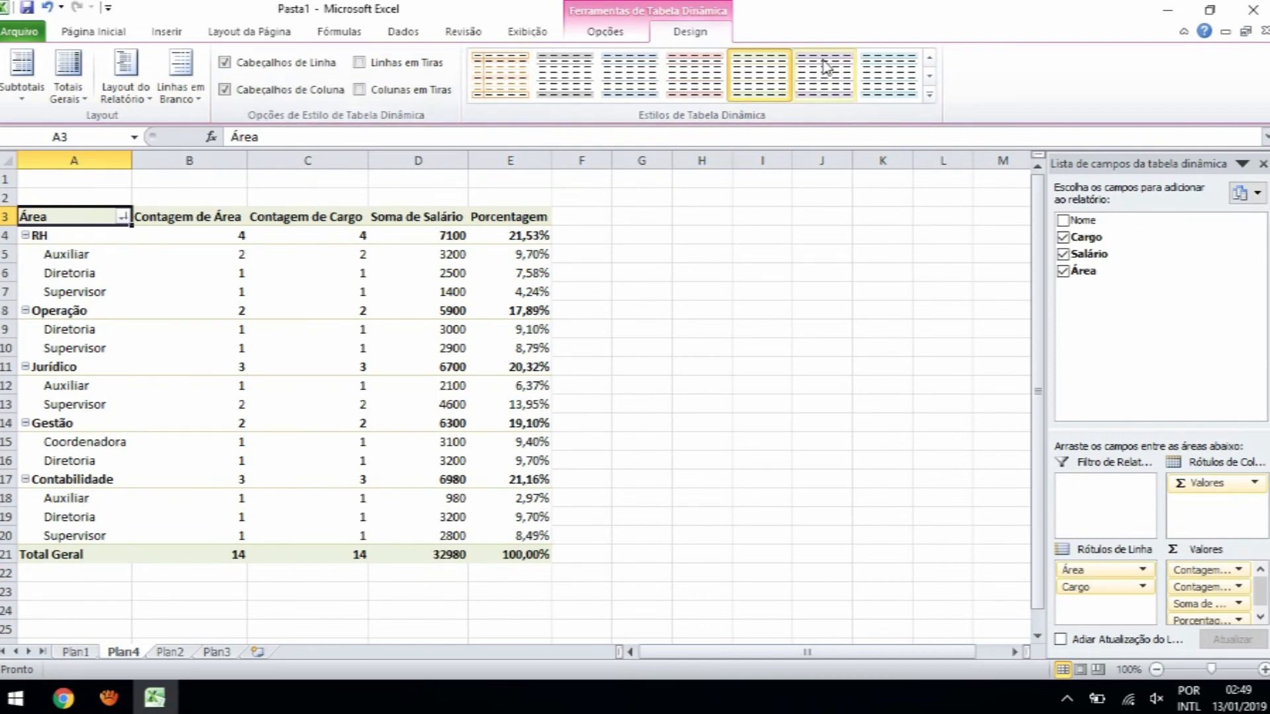
{"action": "left_click", "coordinate": [544, 87]}
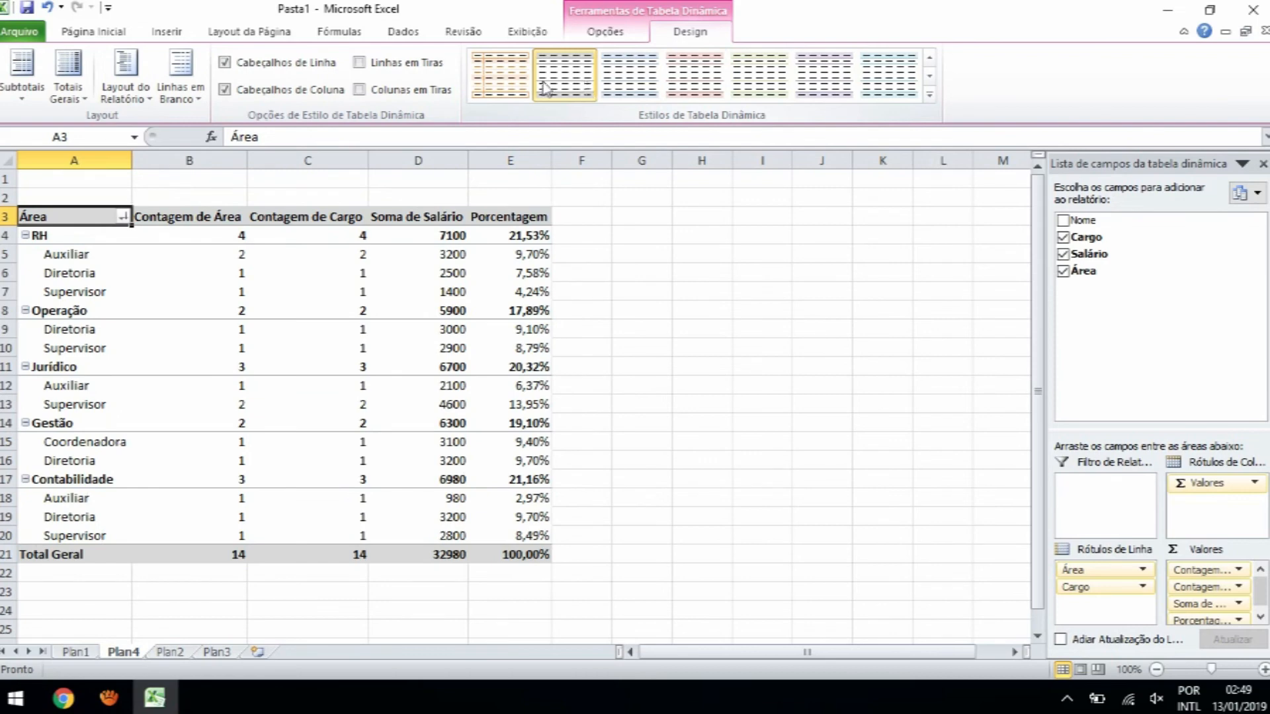
{"action": "left_click", "coordinate": [361, 64]}
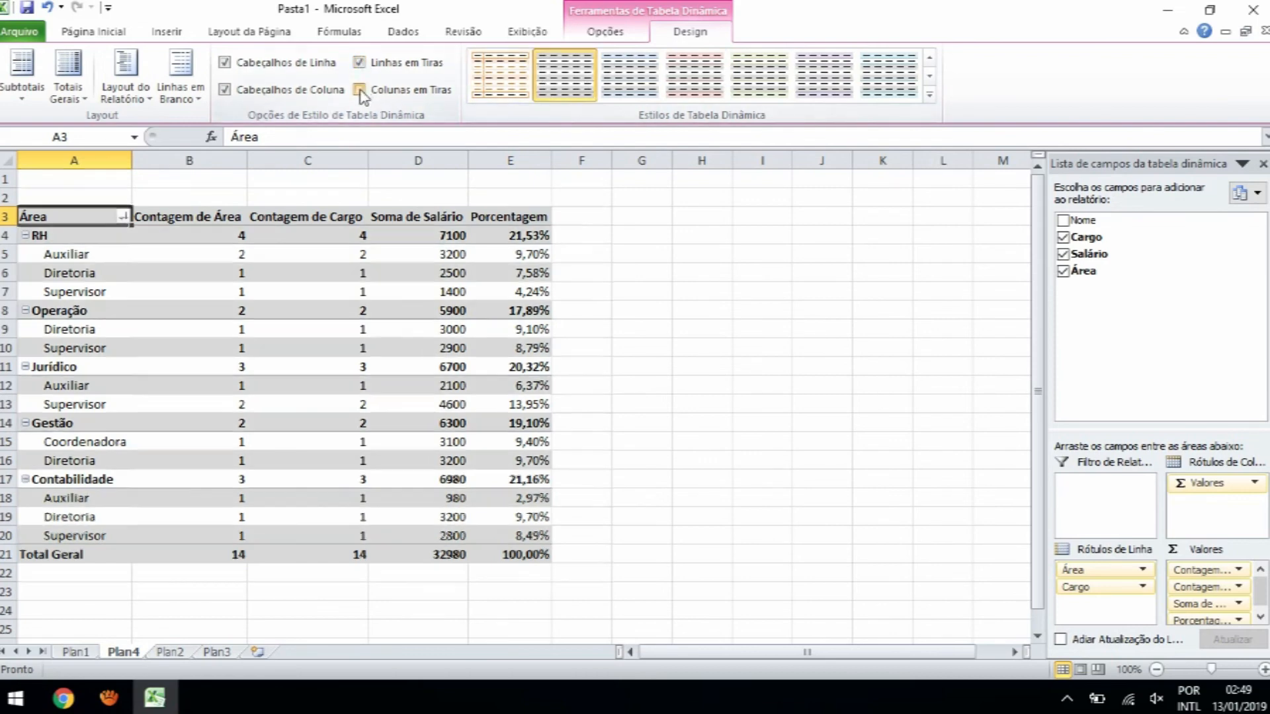
{"action": "left_click", "coordinate": [361, 90]}
Step: Turn the pivot table's Cabeçalhos de Linha and Cabeçalhos de Coluna style options off and back on
{"action": "left_click", "coordinate": [227, 64]}
{"action": "left_click", "coordinate": [227, 64]}
{"action": "left_click", "coordinate": [227, 93]}
{"action": "left_click", "coordinate": [226, 91]}
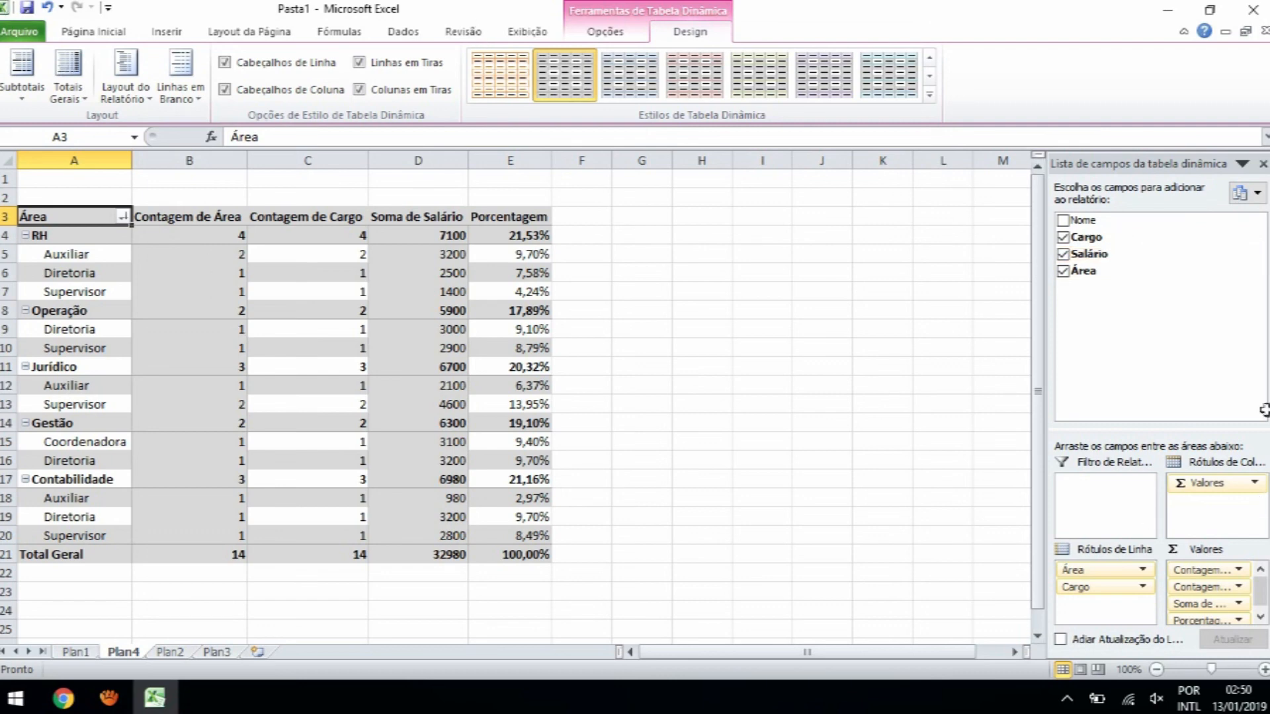
Step: Review the employee data on Plan2, the pivot table on Plan4 and the equipment price lookups on Plan1
{"action": "left_click_drag", "start_coordinate": [1262, 594], "coordinate": [1264, 620]}
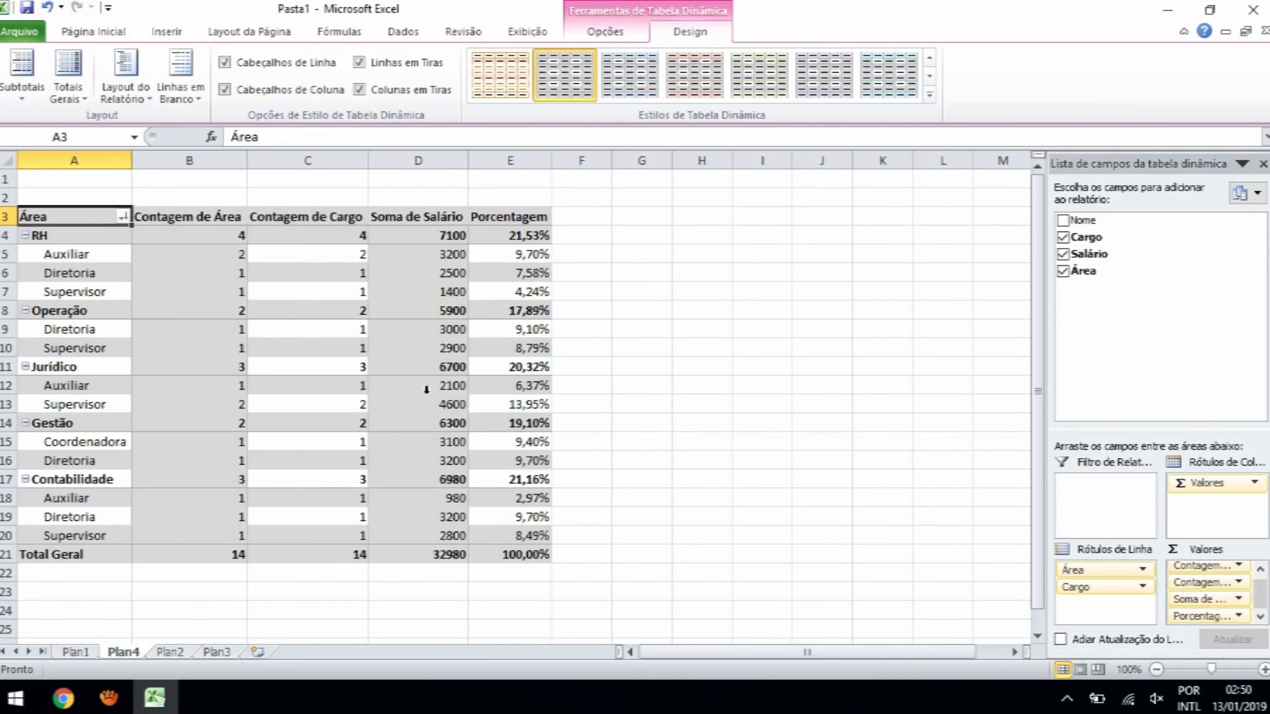
{"action": "left_click", "coordinate": [172, 652]}
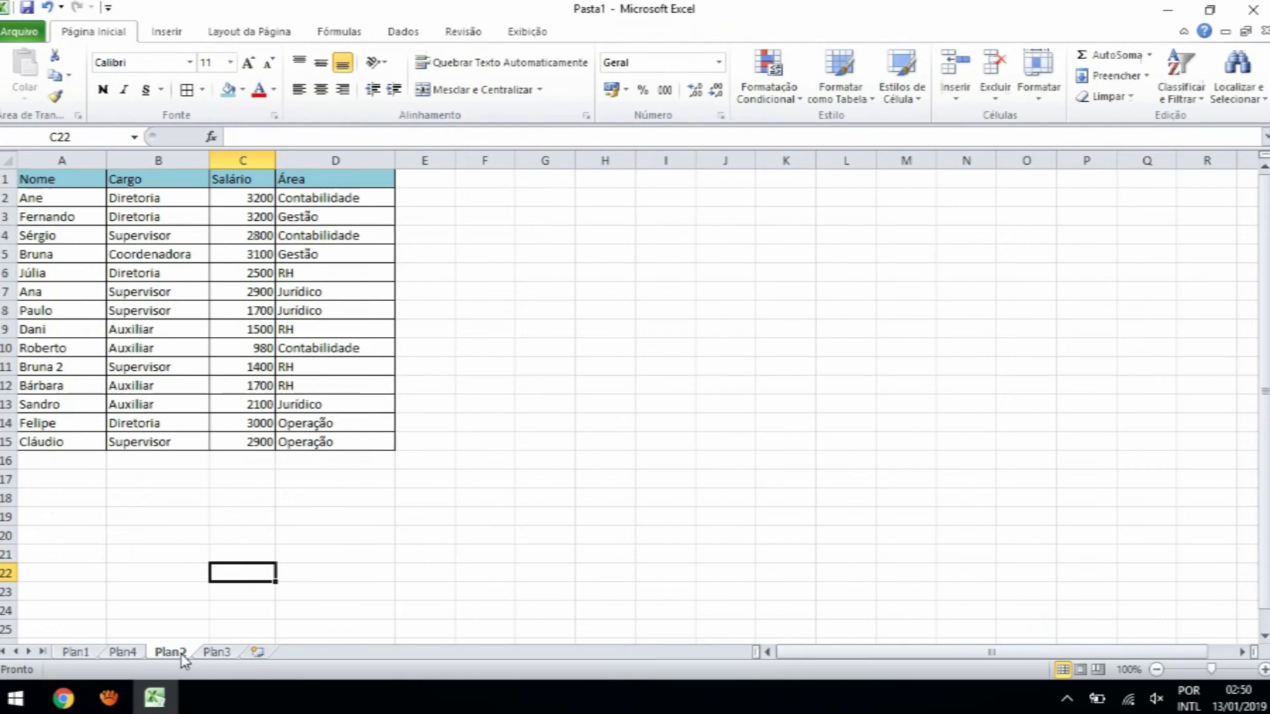
{"action": "scroll", "coordinate": [286, 277], "scroll_direction": "down", "scroll_amount": 4}
{"action": "scroll", "coordinate": [287, 277], "scroll_direction": "up", "scroll_amount": 4}
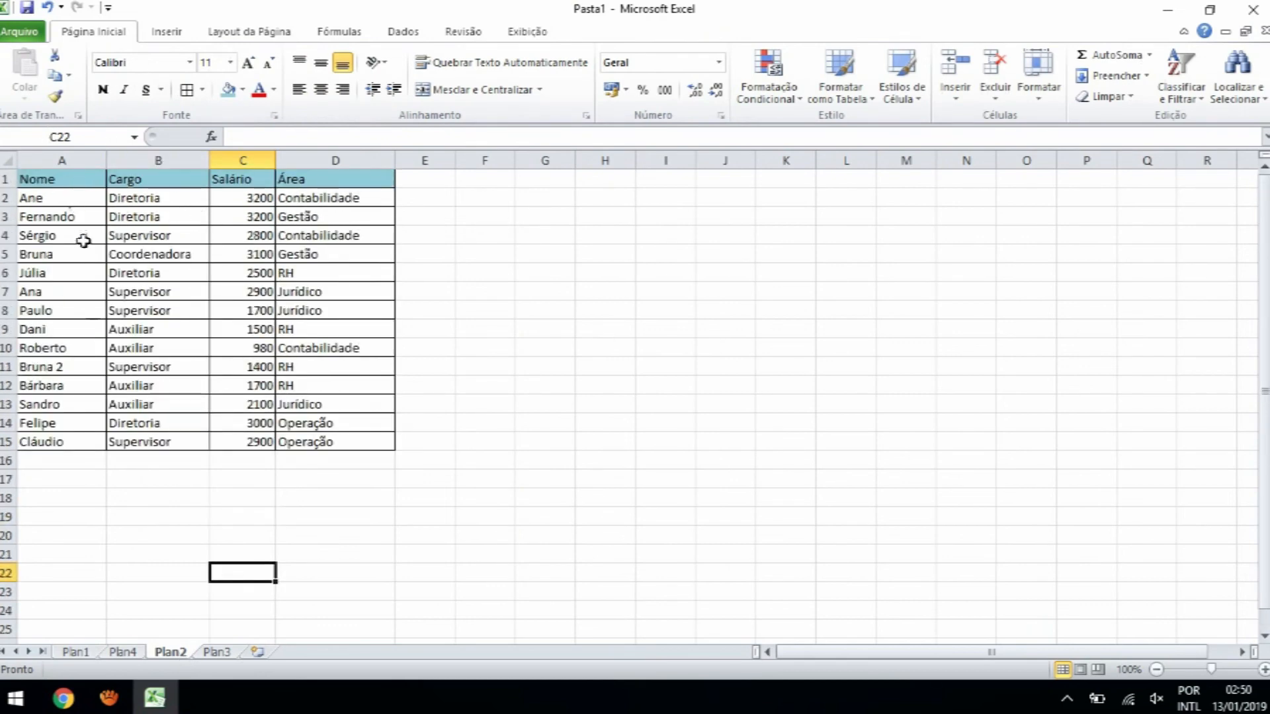
{"action": "scroll", "coordinate": [100, 278], "scroll_direction": "down", "scroll_amount": 9}
{"action": "scroll", "coordinate": [193, 386], "scroll_direction": "up", "scroll_amount": 2}
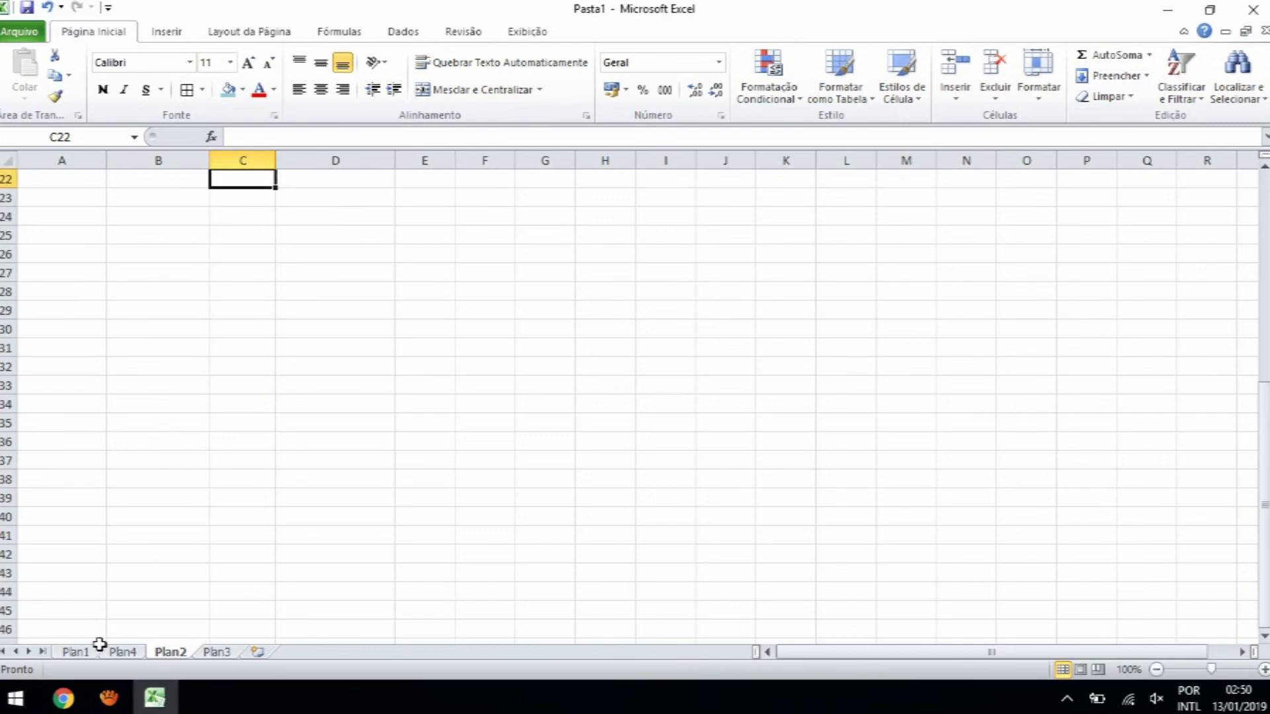
{"action": "left_click", "coordinate": [76, 652]}
{"action": "left_click", "coordinate": [130, 654]}
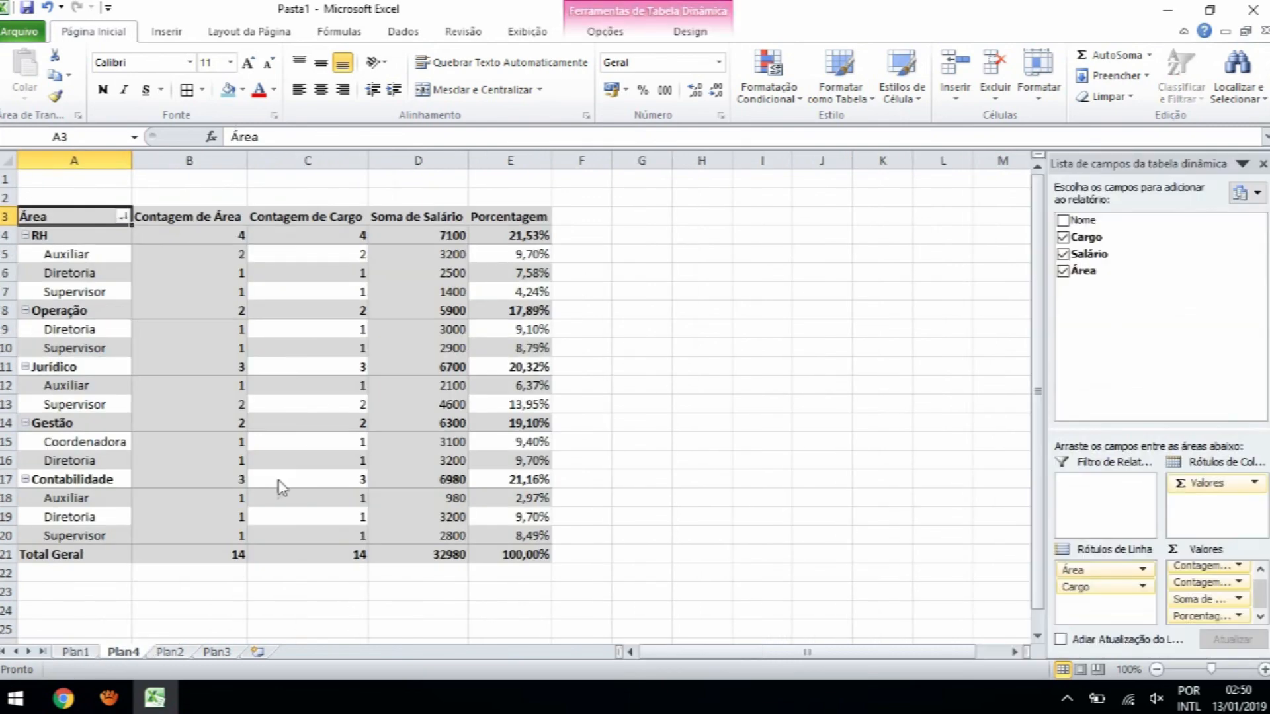
{"action": "left_click", "coordinate": [66, 650]}
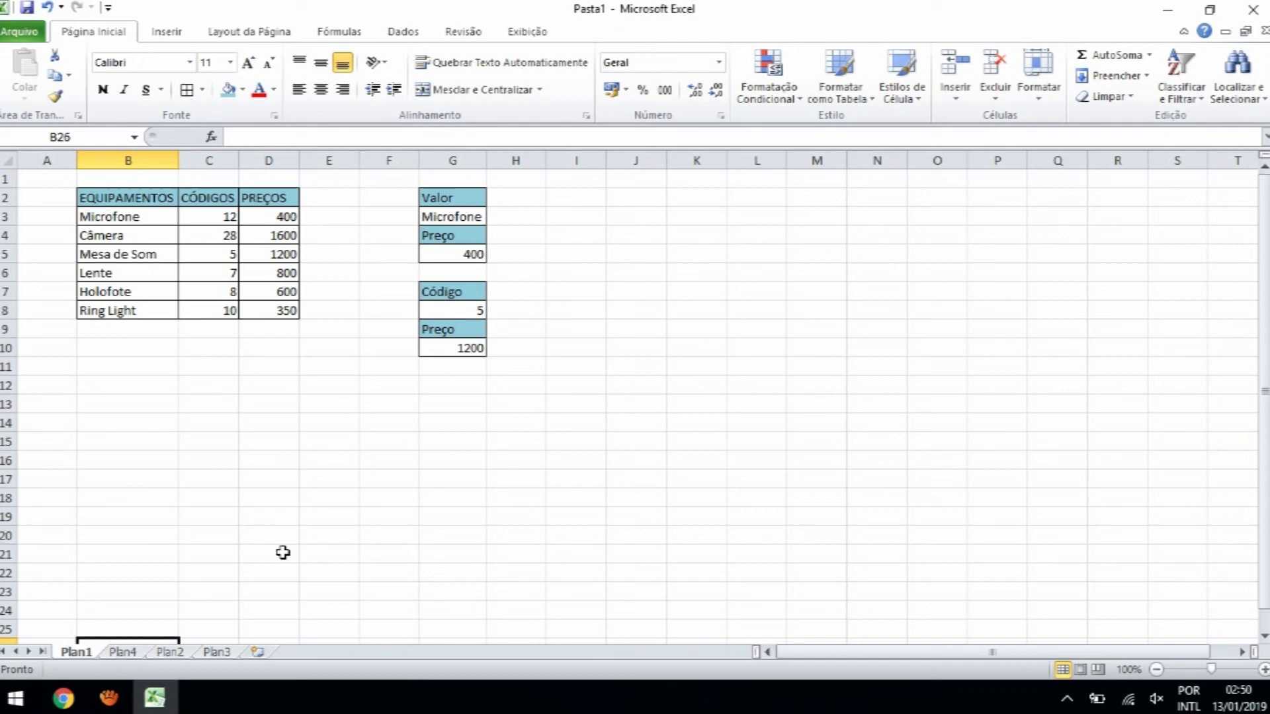
{"action": "left_click", "coordinate": [109, 698]}
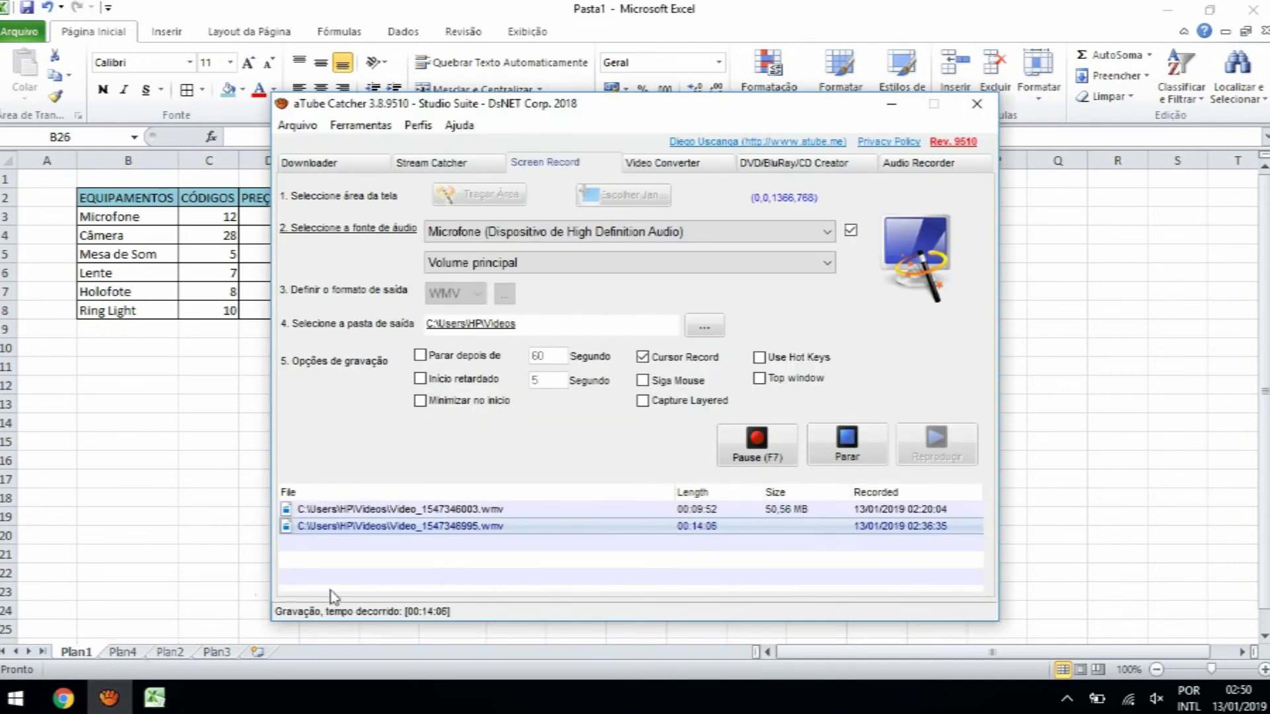
{"action": "left_click", "coordinate": [1084, 361]}
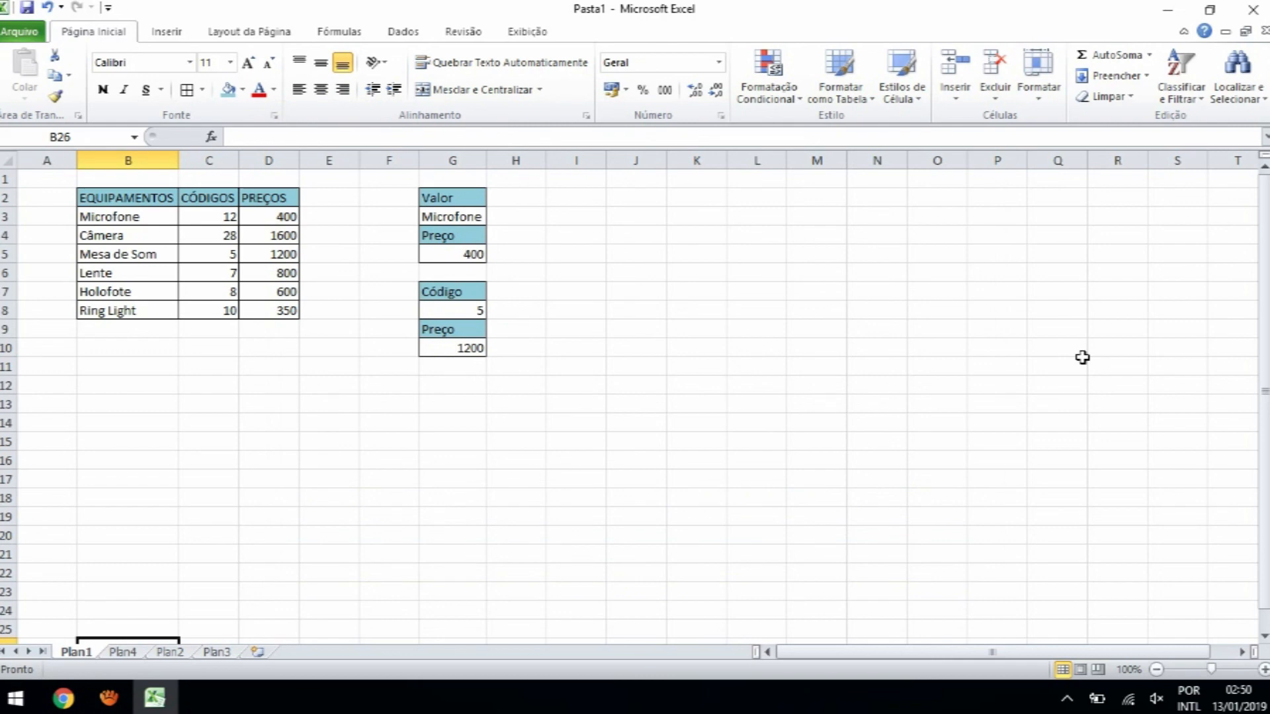
Step: Switch to Chrome and look through the courses offered on the estechead.com.br home page
{"action": "left_click", "coordinate": [63, 698]}
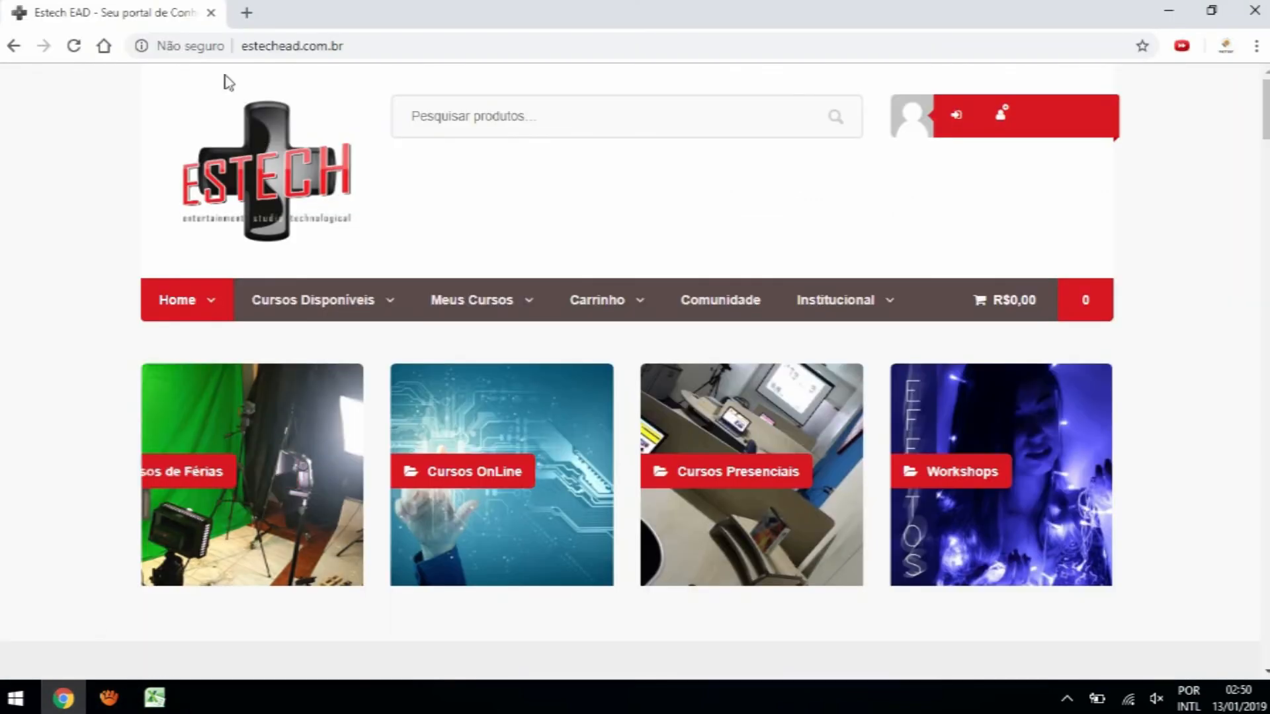
{"action": "left_click", "coordinate": [354, 43]}
{"action": "left_click", "coordinate": [395, 41]}
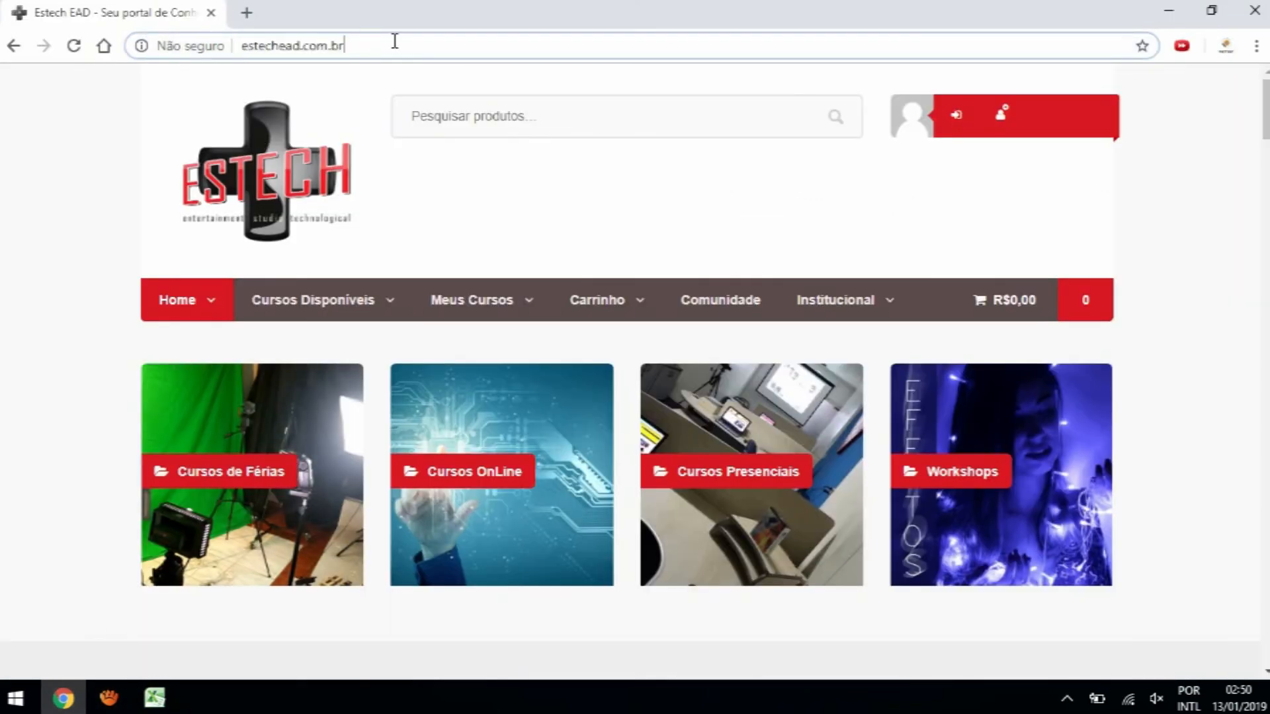
{"action": "scroll", "coordinate": [515, 311], "scroll_direction": "down", "scroll_amount": 15}
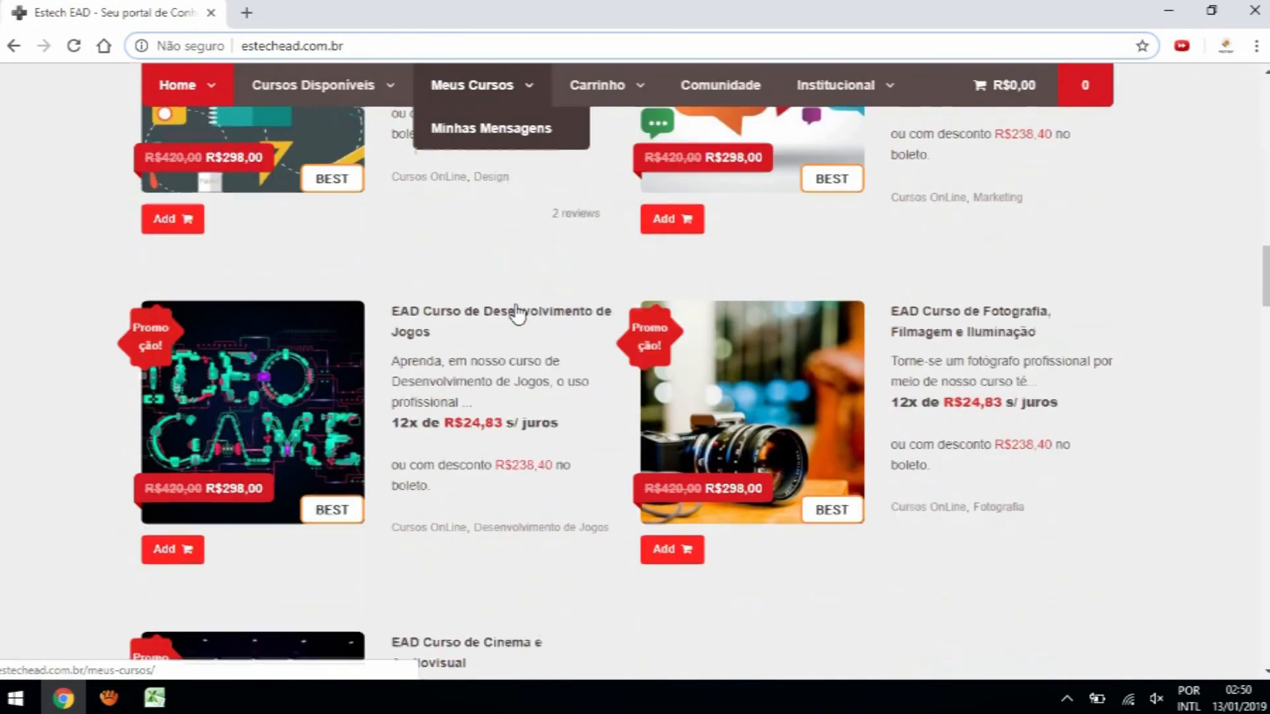
{"action": "scroll", "coordinate": [517, 314], "scroll_direction": "down", "scroll_amount": 20}
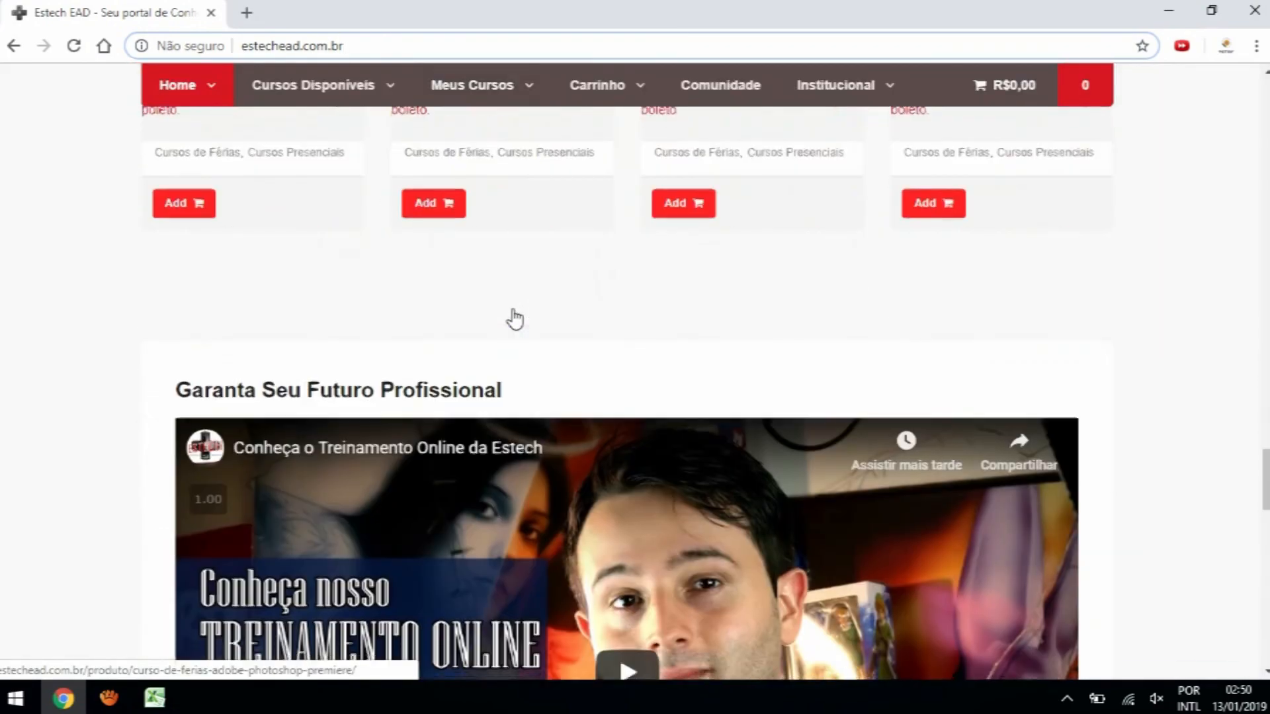
{"action": "scroll", "coordinate": [515, 318], "scroll_direction": "up", "scroll_amount": 20}
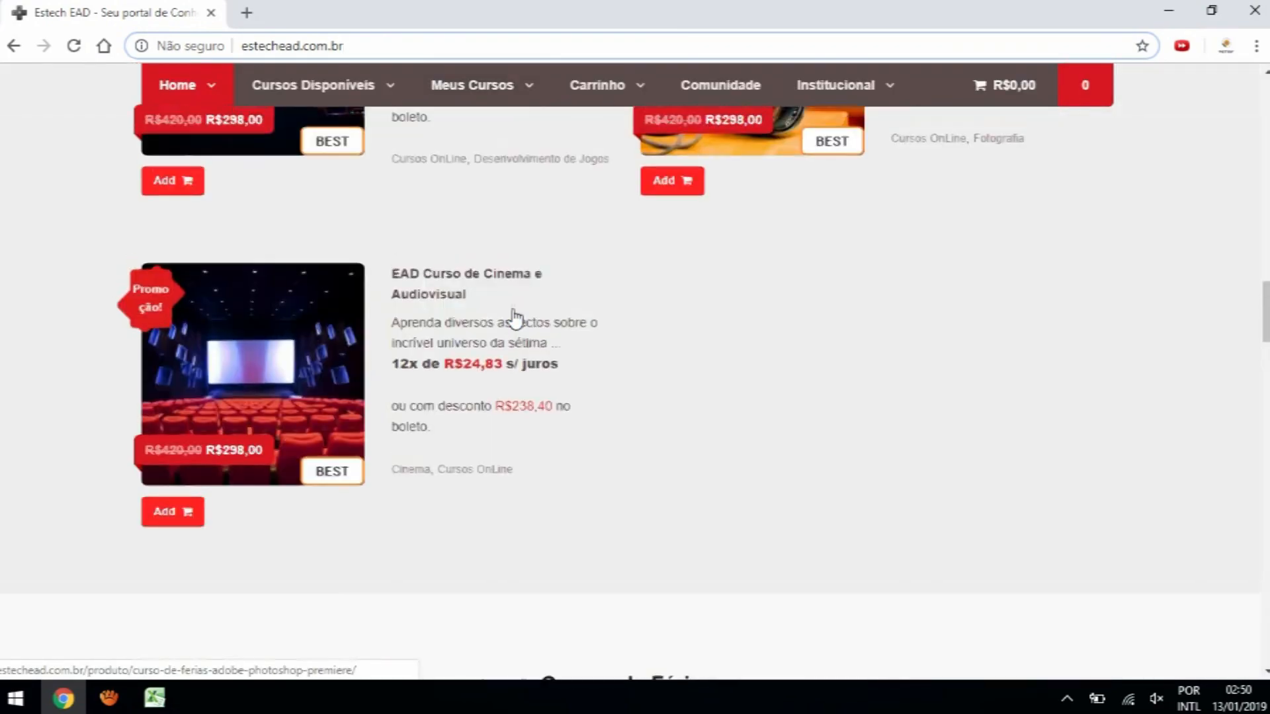
{"action": "scroll", "coordinate": [516, 317], "scroll_direction": "up", "scroll_amount": 15}
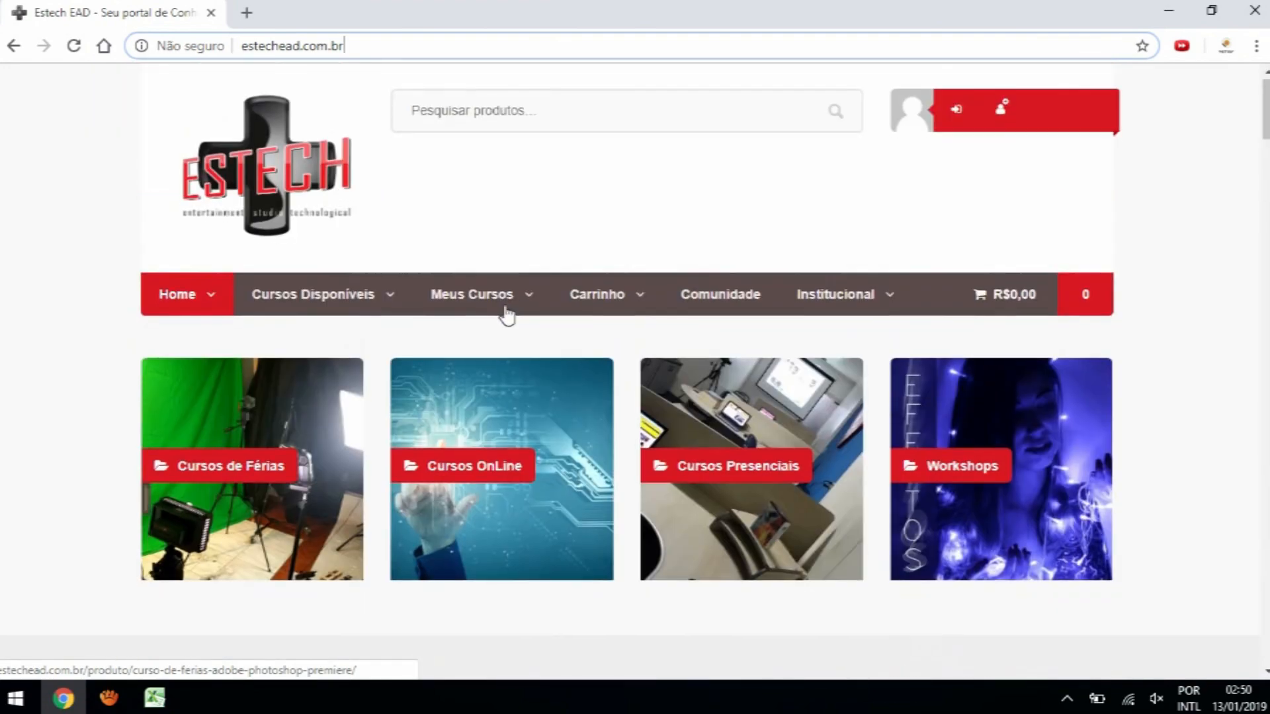
{"action": "scroll", "coordinate": [513, 314], "scroll_direction": "down", "scroll_amount": 12}
{"action": "scroll", "coordinate": [501, 294], "scroll_direction": "down", "scroll_amount": 4}
{"action": "scroll", "coordinate": [501, 294], "scroll_direction": "up", "scroll_amount": 12}
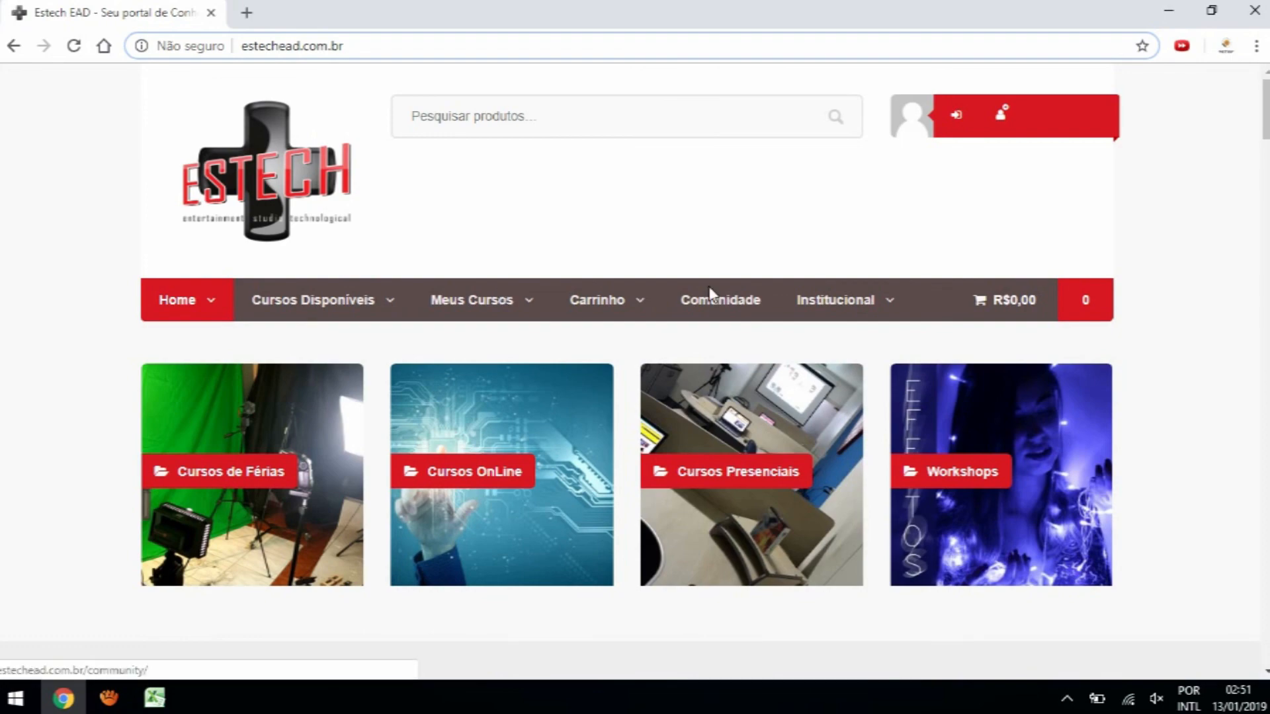
{"action": "scroll", "coordinate": [535, 166], "scroll_direction": "down", "scroll_amount": 10}
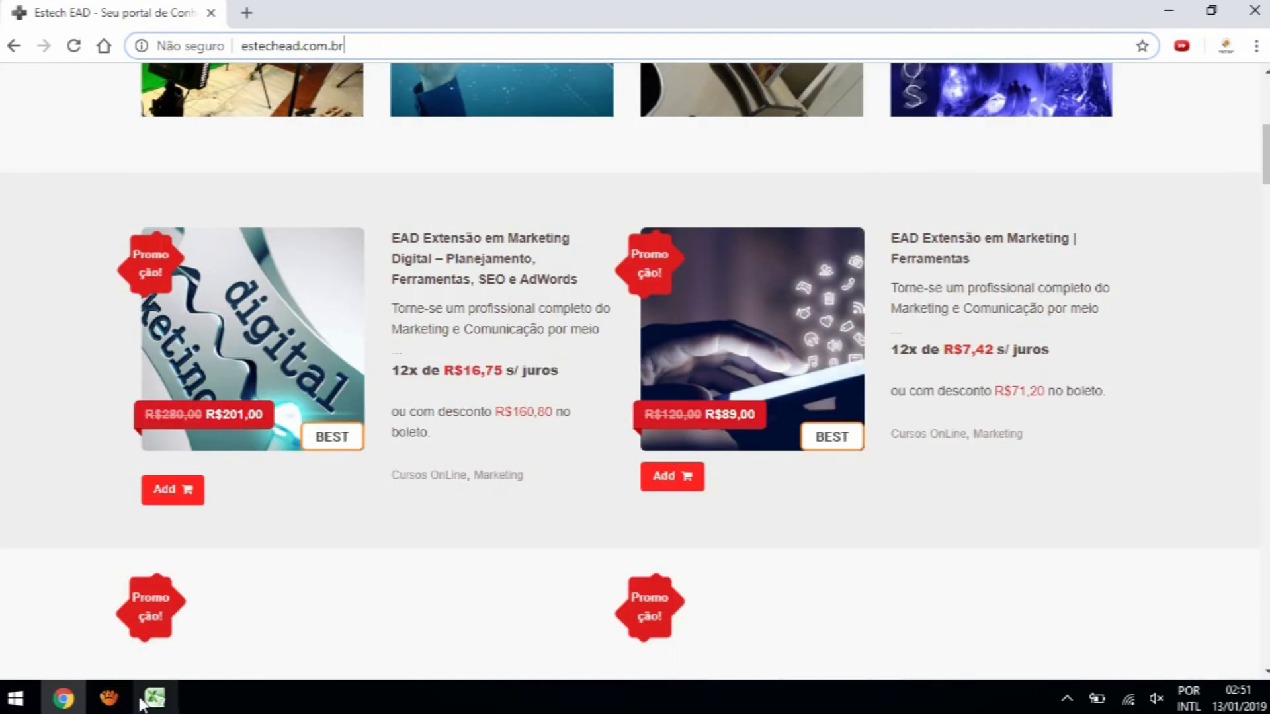